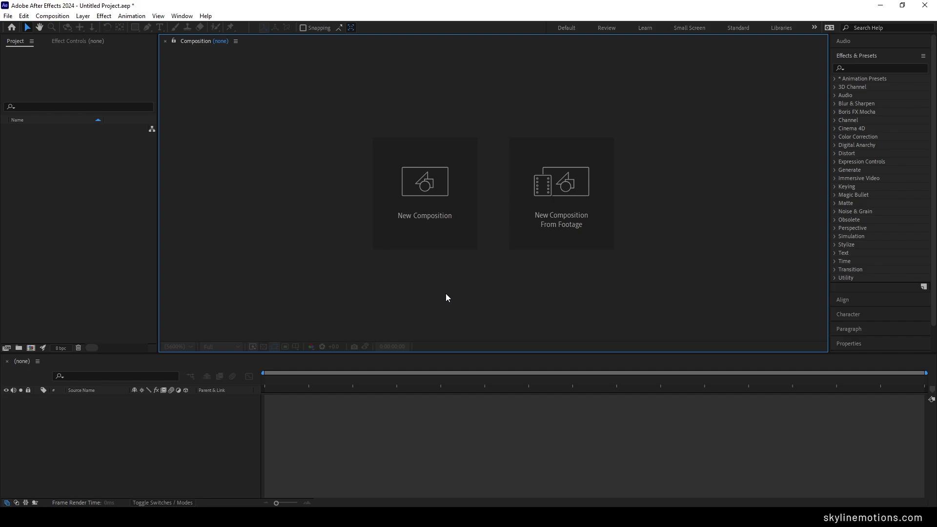
Create a composition named Main at 1920 x 1080 px, 60 frames per second and 5 seconds long.
{"action": "left_click", "coordinate": [53, 15]}
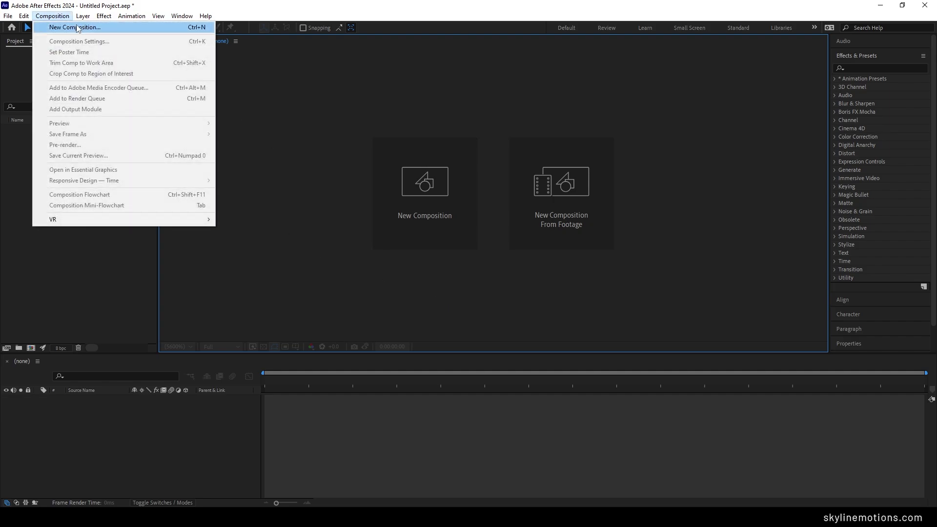
{"action": "left_click", "coordinate": [77, 28]}
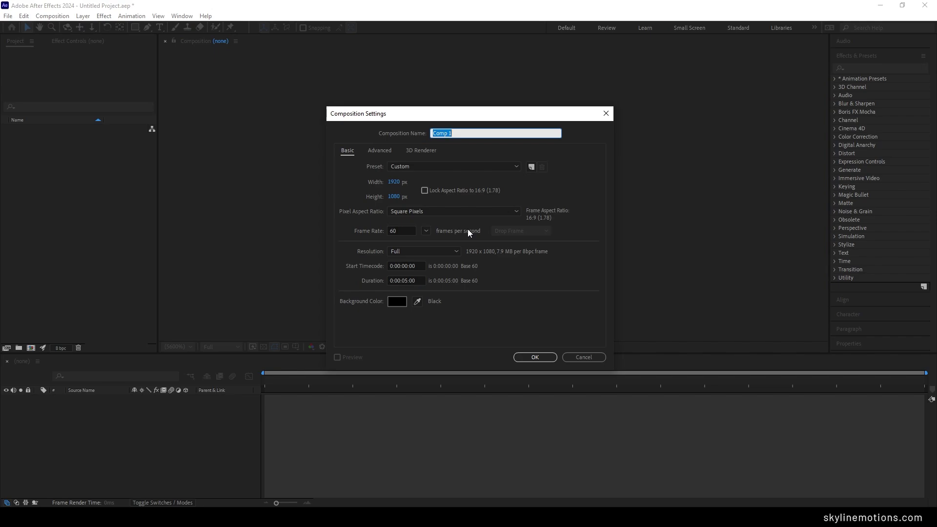
{"action": "type", "text": "Main"}
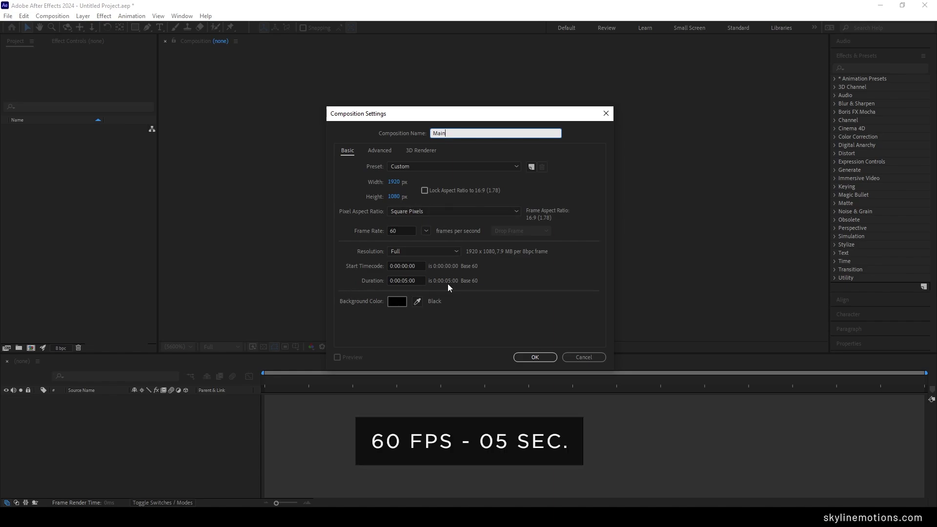
{"action": "left_click", "coordinate": [535, 358]}
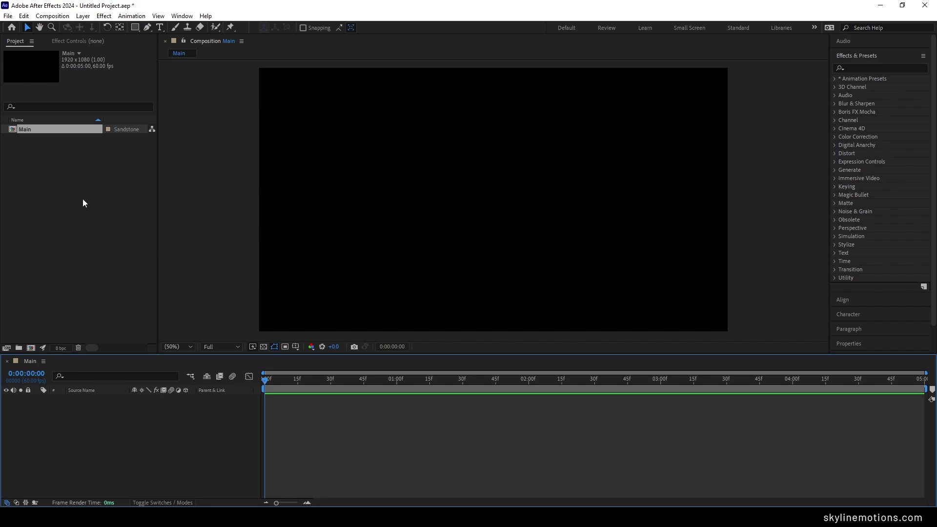
Import Burn Trans., HDRI and the two pexels 1080p clips from the Assets folder in Chrismas - DR as footage.
{"action": "right_click", "coordinate": [61, 195]}
{"action": "mouse_move", "coordinate": [118, 243]}
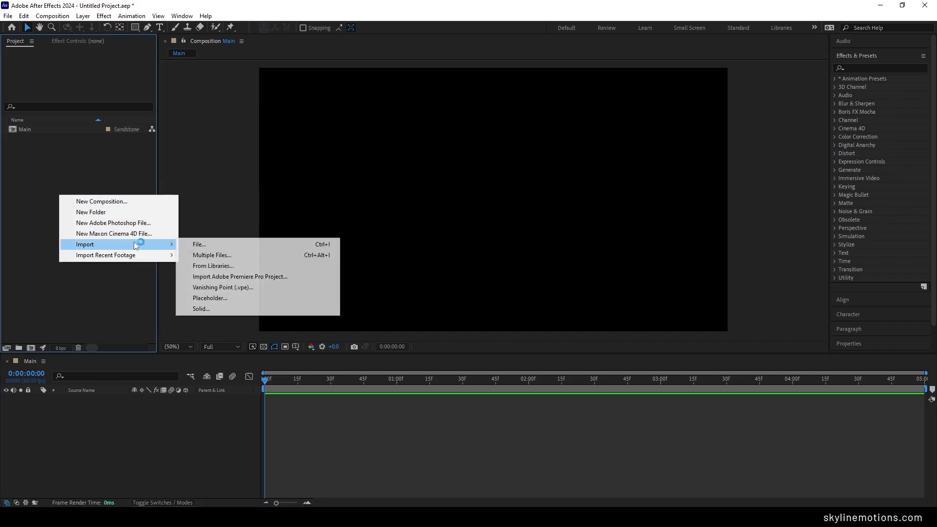
{"action": "left_click", "coordinate": [233, 246]}
{"action": "double_click", "coordinate": [384, 198]}
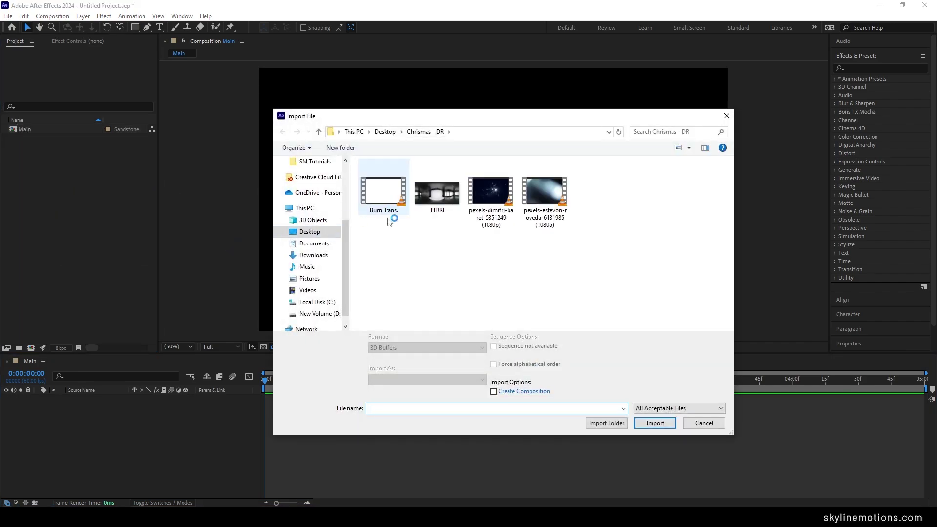
{"action": "left_click_drag", "start_coordinate": [371, 234], "coordinate": [607, 207]}
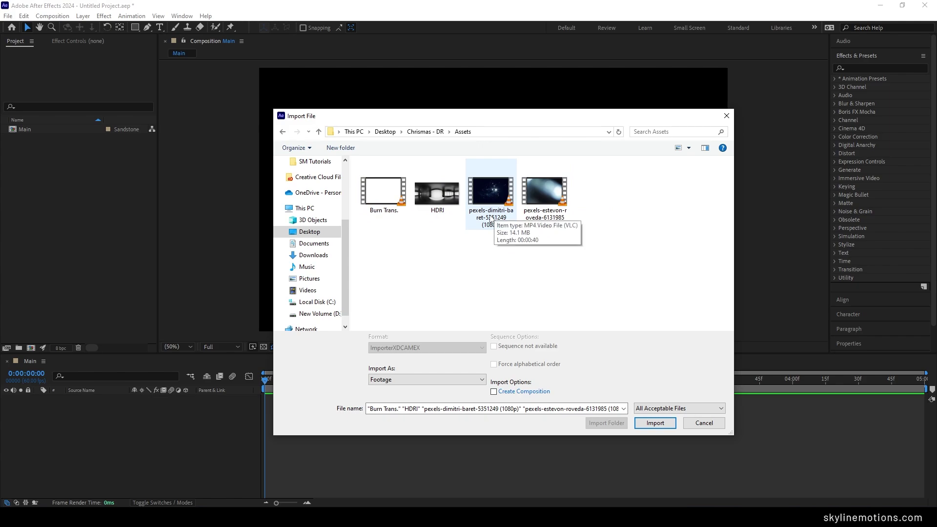
{"action": "left_click_drag", "start_coordinate": [488, 246], "coordinate": [581, 217]}
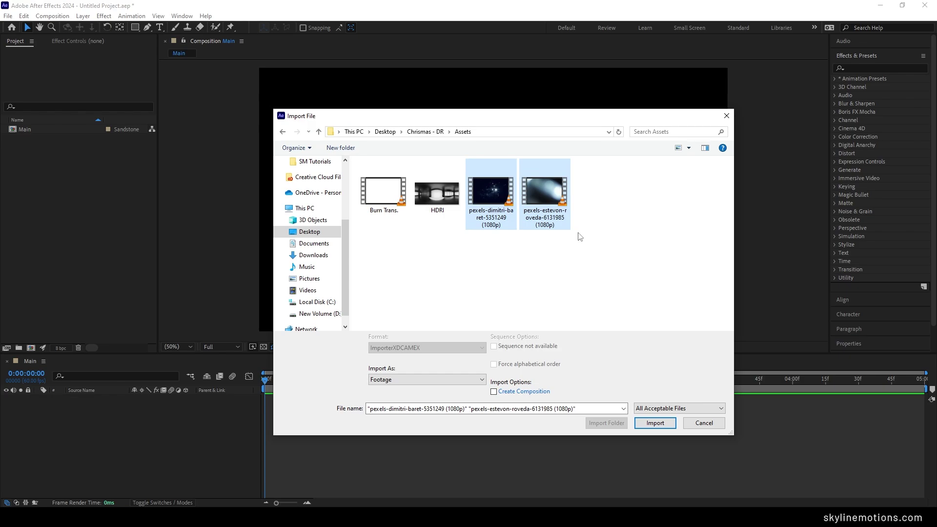
{"action": "left_click", "coordinate": [574, 253]}
{"action": "mouse_move", "coordinate": [430, 243]}
{"action": "left_mouse_down"}
{"action": "mouse_move", "coordinate": [450, 209]}
{"action": "mouse_move", "coordinate": [445, 241]}
{"action": "left_mouse_up"}
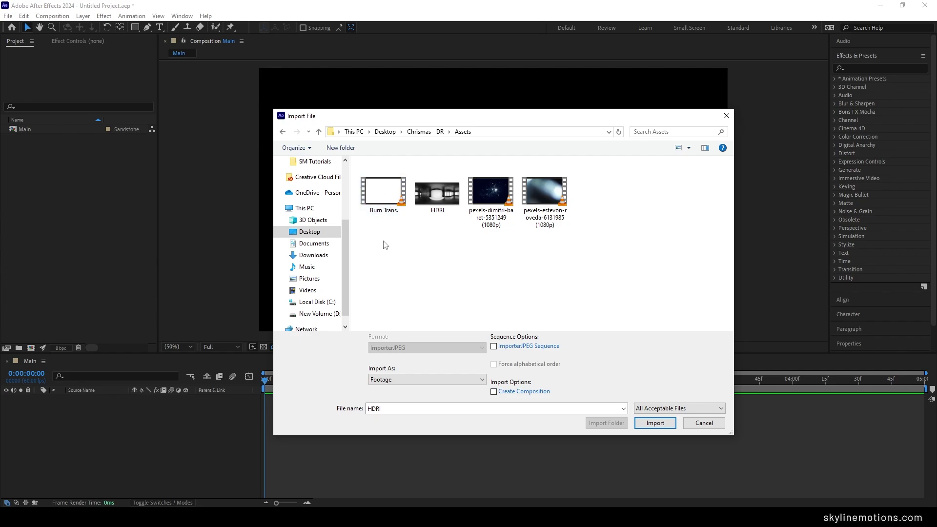
{"action": "mouse_move", "coordinate": [383, 245]}
{"action": "left_mouse_down"}
{"action": "mouse_move", "coordinate": [406, 200]}
{"action": "mouse_move", "coordinate": [409, 245]}
{"action": "left_mouse_up"}
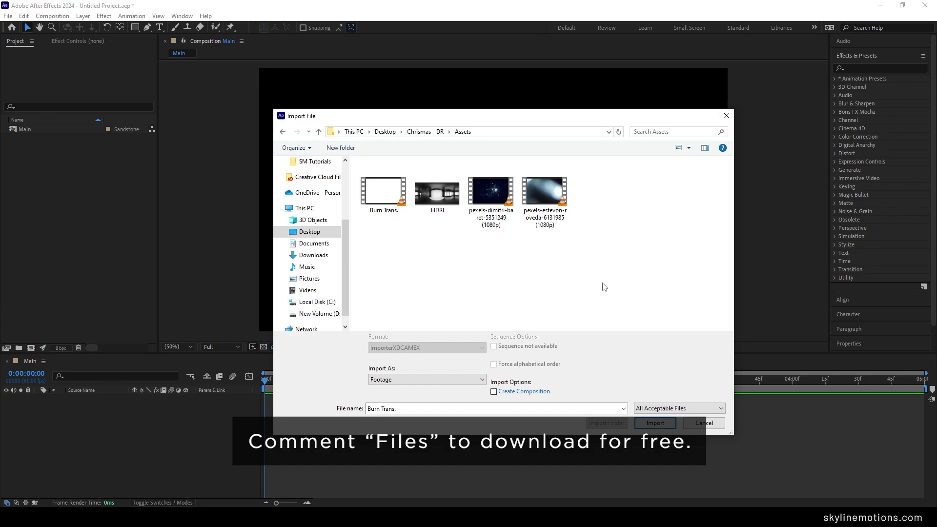
{"action": "mouse_move", "coordinate": [564, 270]}
{"action": "left_mouse_down"}
{"action": "mouse_move", "coordinate": [550, 278]}
{"action": "mouse_move", "coordinate": [607, 281]}
{"action": "mouse_move", "coordinate": [619, 160]}
{"action": "left_mouse_up"}
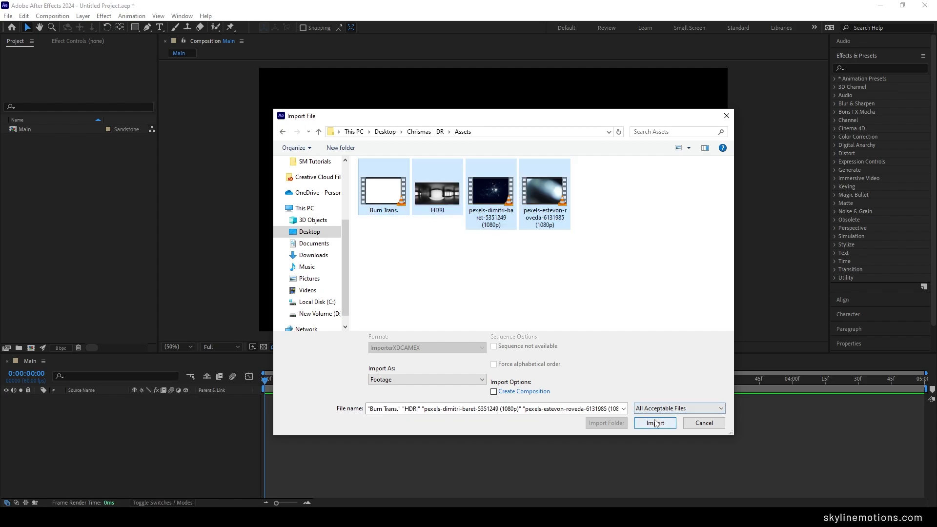
{"action": "left_click", "coordinate": [655, 422]}
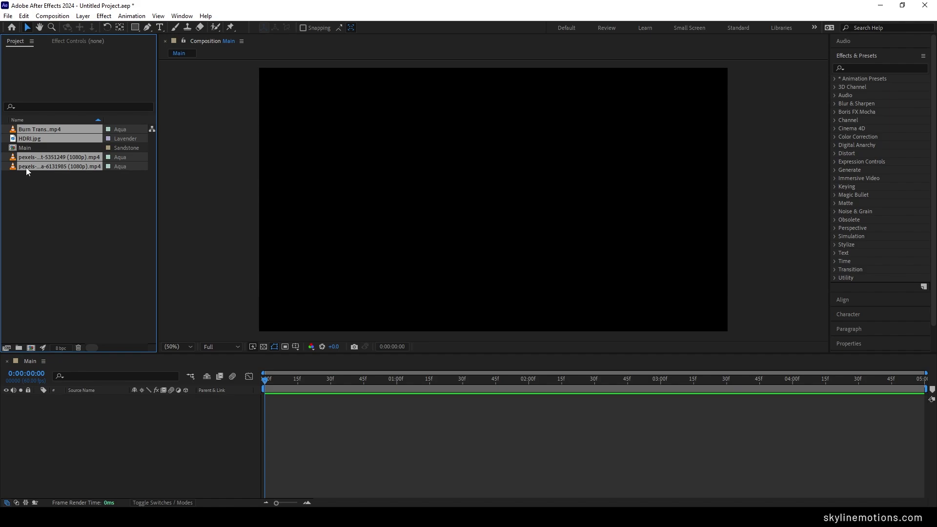
Group the four imported files into a new project folder named Assets.
{"action": "left_click_drag", "start_coordinate": [35, 165], "coordinate": [20, 349]}
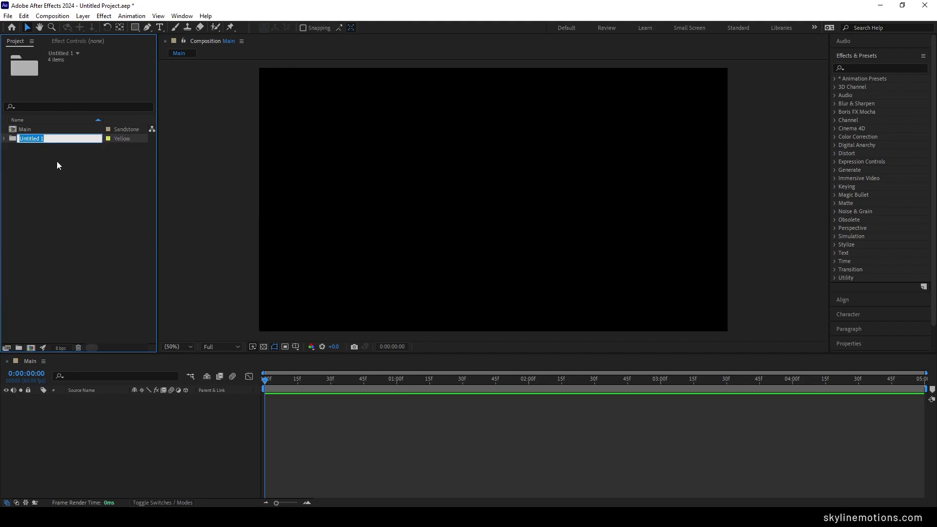
{"action": "type", "text": "Assets"}
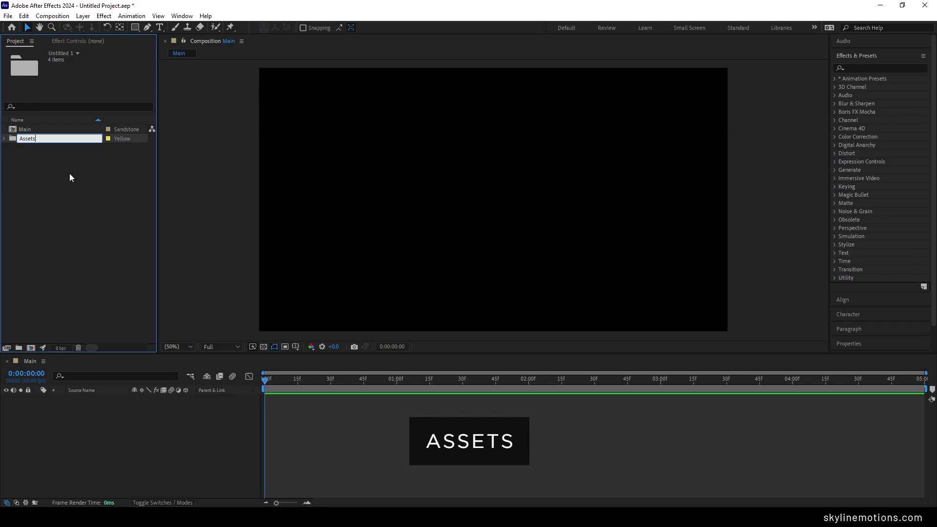
{"action": "left_click", "coordinate": [75, 177]}
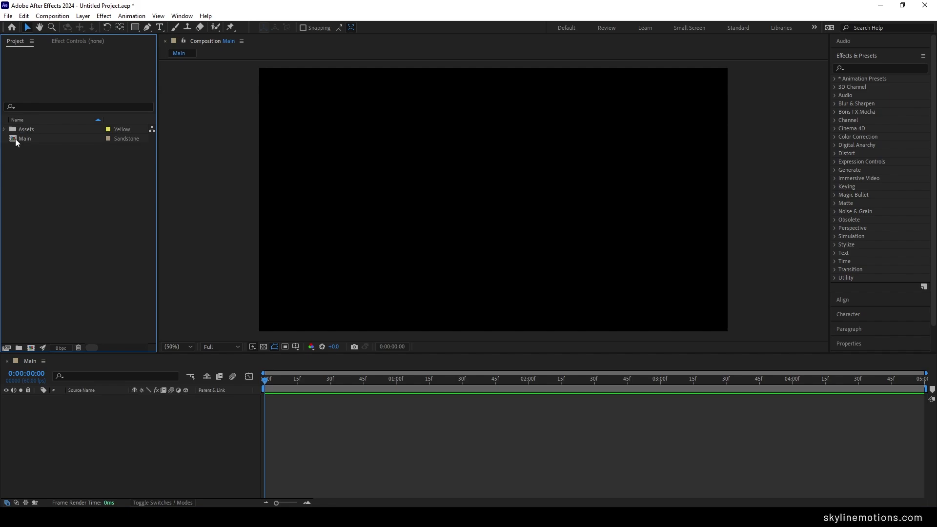
Expand the Assets folder and create a composition named BG at 1920 x 1080 px, 60 fps and 5 seconds.
{"action": "left_click", "coordinate": [5, 129]}
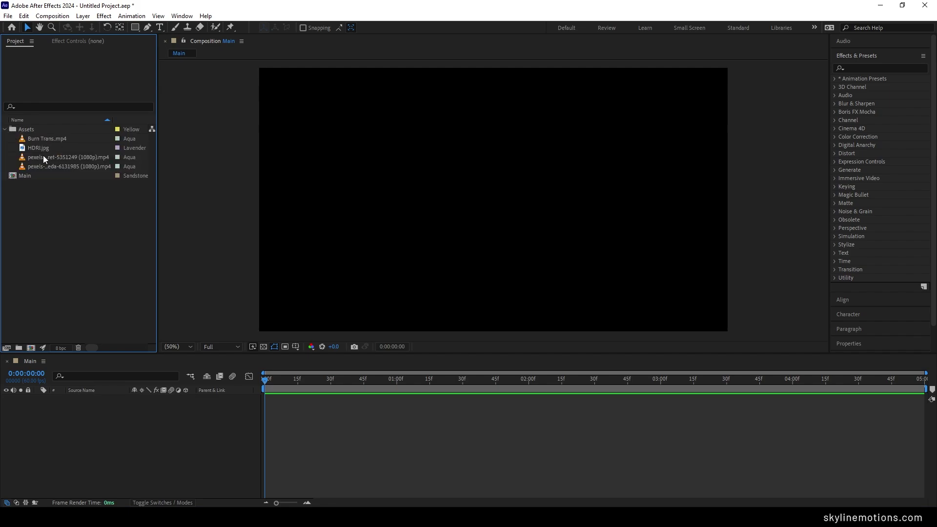
{"action": "left_click", "coordinate": [56, 167]}
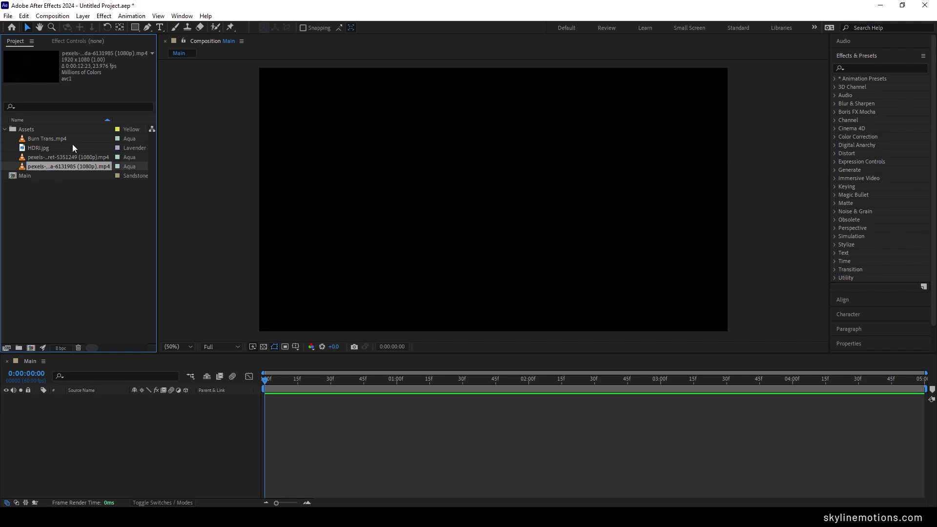
{"action": "left_click", "coordinate": [53, 17]}
{"action": "left_click", "coordinate": [57, 26]}
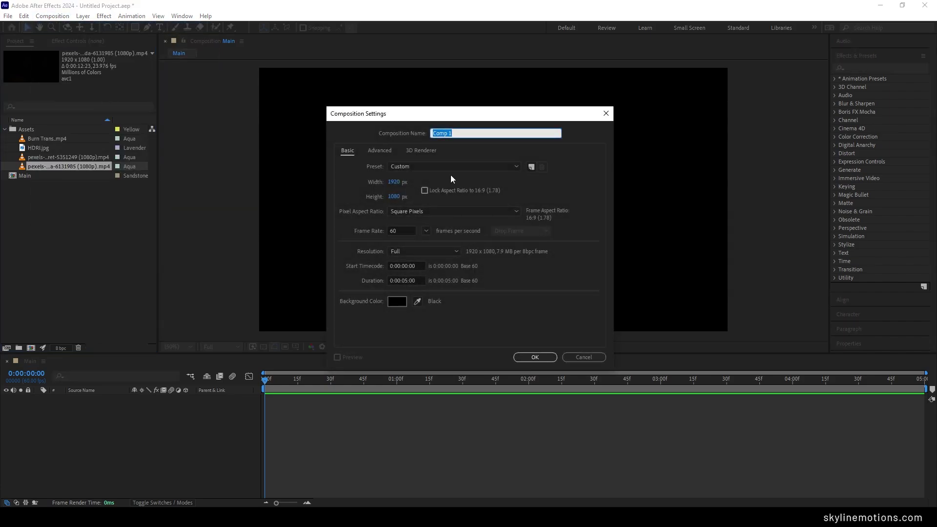
{"action": "key", "text": "BackSpace"}
{"action": "type", "text": "BG"}
{"action": "left_click", "coordinate": [543, 362]}
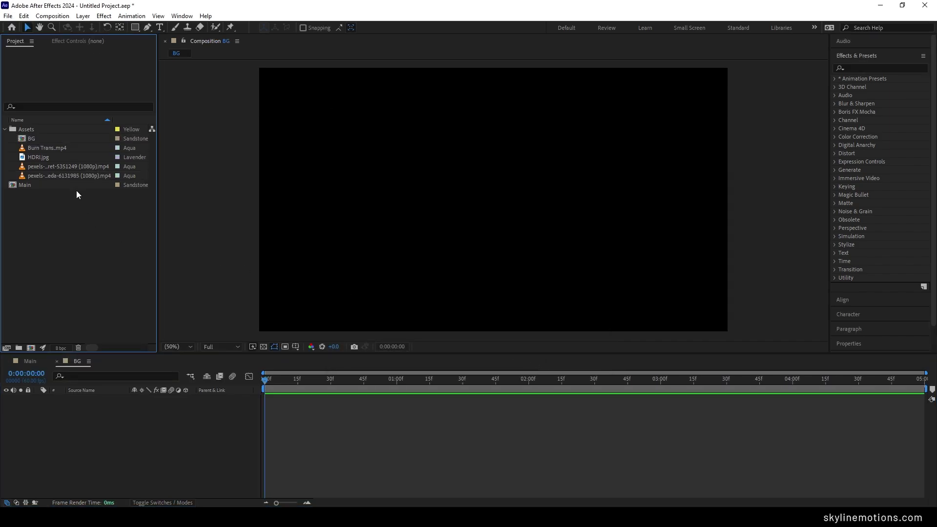
Add the pexels 6131985 clip to the BG composition as a layer and scrub through its full duration.
{"action": "left_click", "coordinate": [71, 178]}
{"action": "left_click_drag", "start_coordinate": [56, 177], "coordinate": [115, 412]}
{"action": "left_click_drag", "start_coordinate": [349, 379], "coordinate": [438, 400]}
{"action": "key", "text": "Home"}
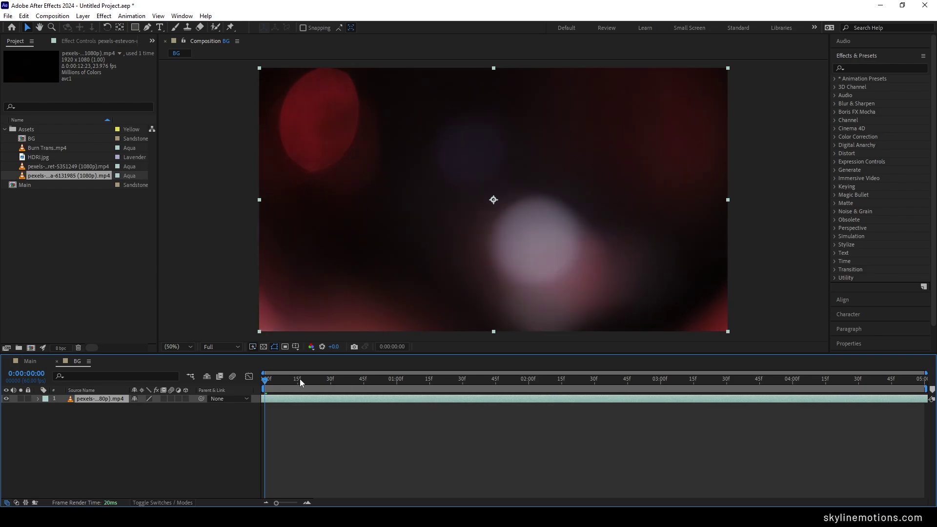
{"action": "left_click_drag", "start_coordinate": [263, 379], "coordinate": [923, 391]}
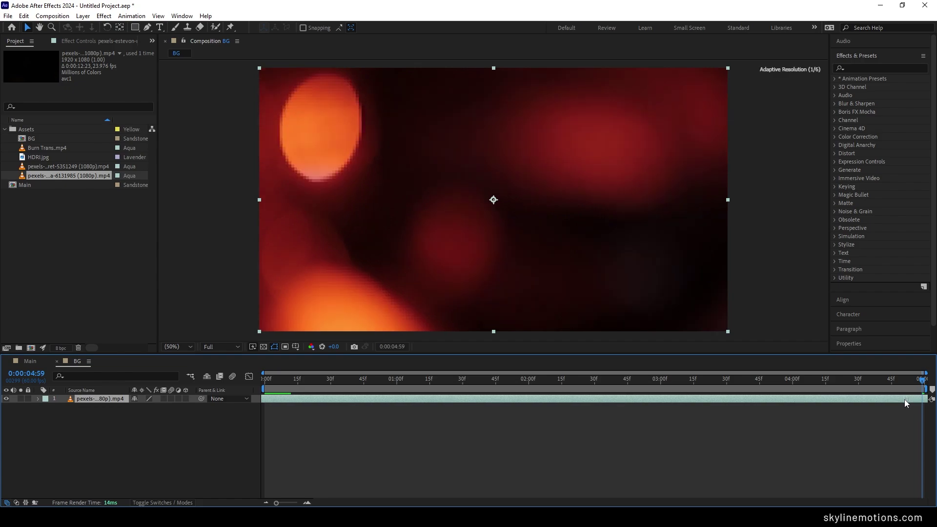
Return to the Main composition and move BG out of the Assets folder to the project's top level.
{"action": "left_click", "coordinate": [34, 362]}
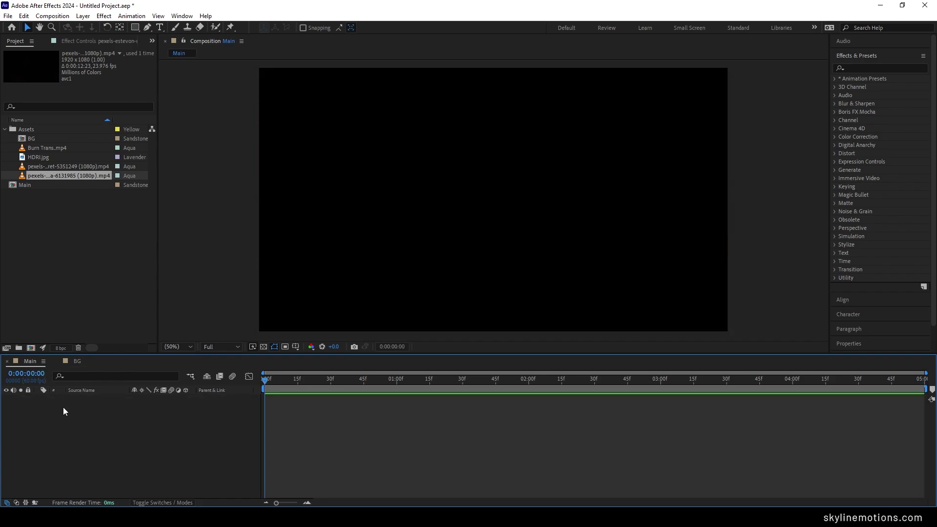
{"action": "left_click", "coordinate": [34, 139]}
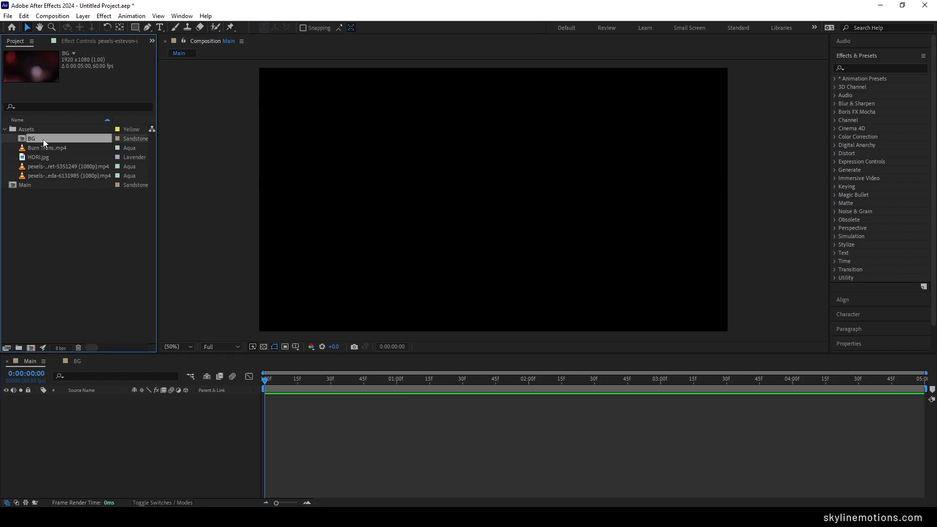
{"action": "left_click_drag", "start_coordinate": [37, 140], "coordinate": [61, 220]}
Add the BG composition to Main as a layer and hide that layer.
{"action": "left_click_drag", "start_coordinate": [25, 174], "coordinate": [72, 409]}
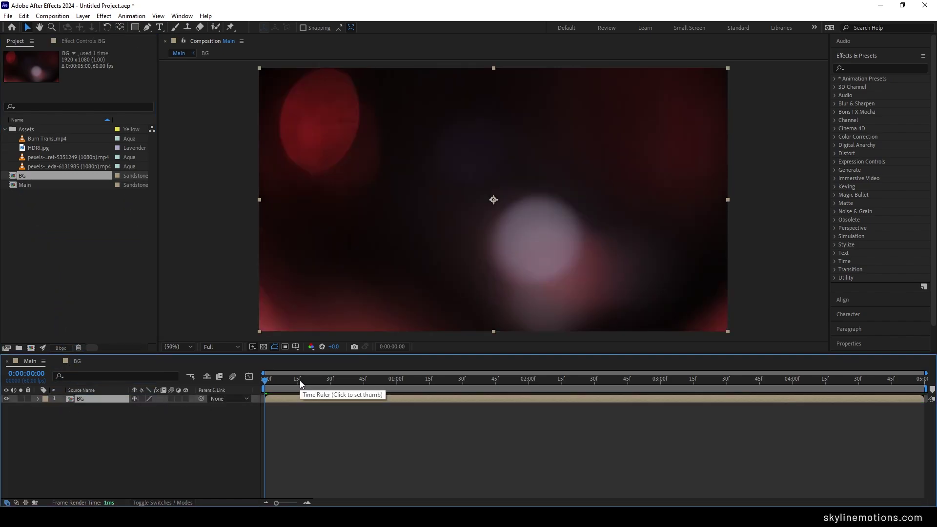
{"action": "left_click", "coordinate": [6, 399]}
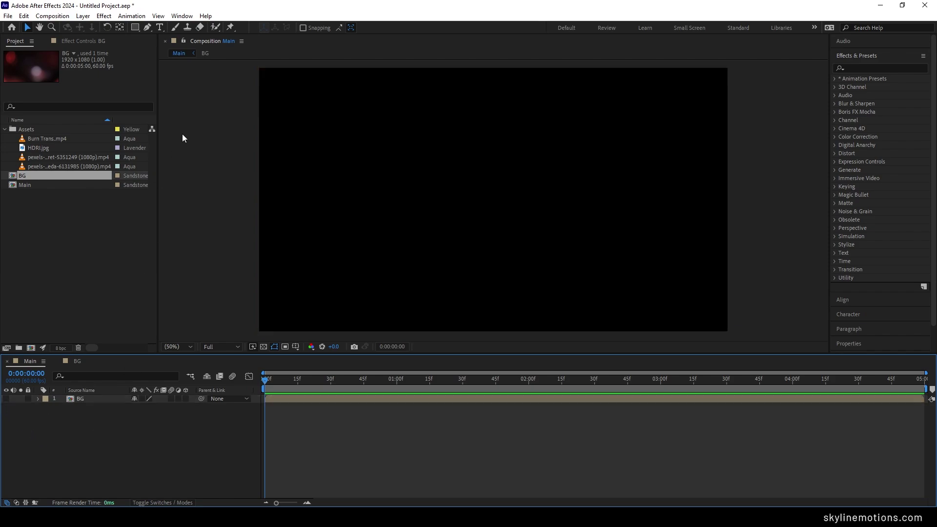
Set the Type tool's font to Heavenly Christmas Personal Use, Regular, at 350 px.
{"action": "left_click", "coordinate": [160, 28]}
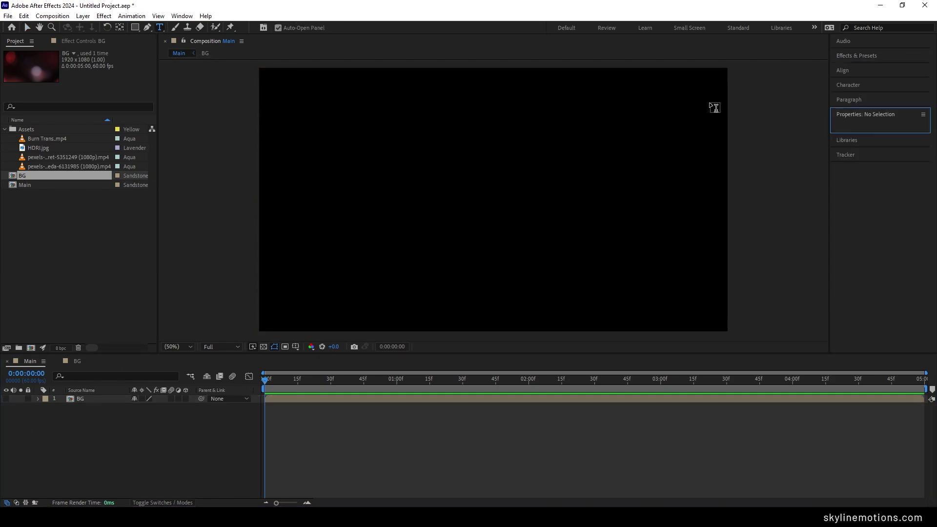
{"action": "left_click", "coordinate": [859, 87]}
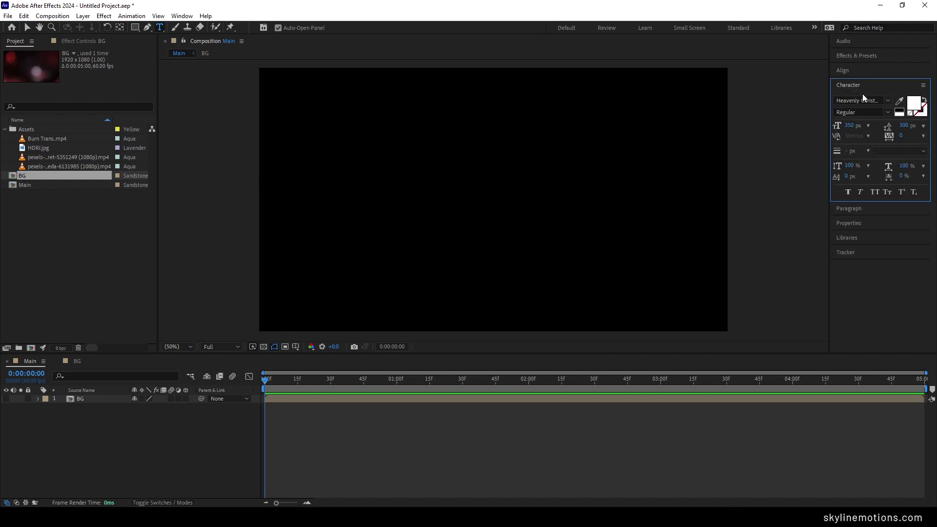
{"action": "left_click", "coordinate": [863, 101]}
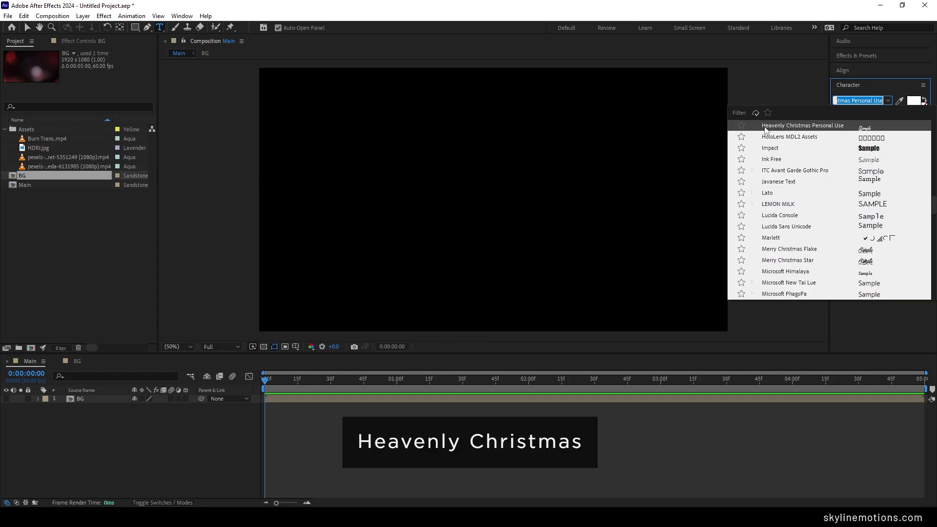
{"action": "left_click", "coordinate": [819, 128]}
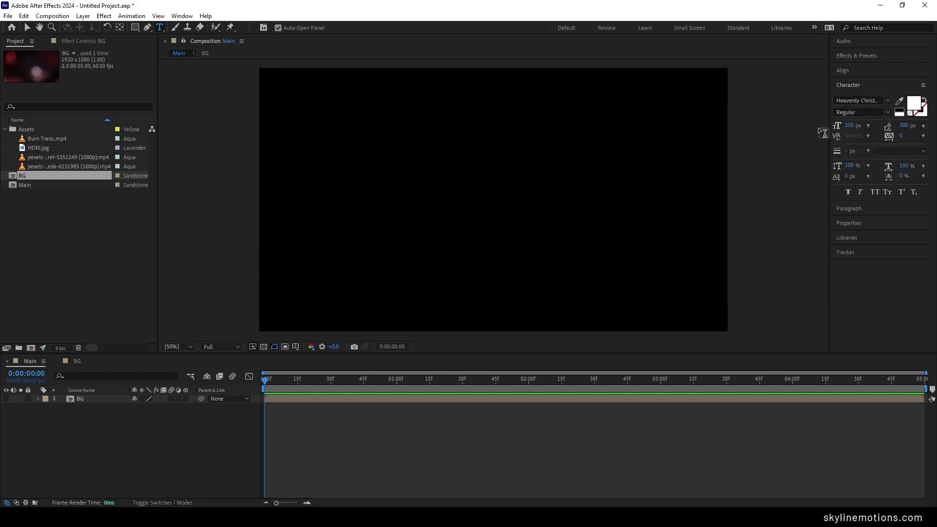
{"action": "left_click", "coordinate": [850, 126]}
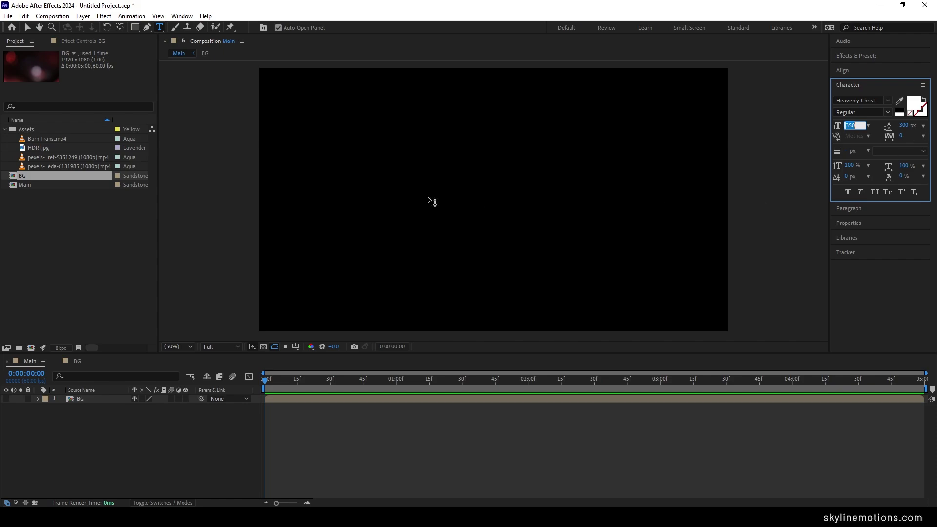
Add a two-line text layer in the Main composition reading "Happy" above "New Year".
{"action": "left_click", "coordinate": [434, 202]}
{"action": "type", "text": "Happy "}
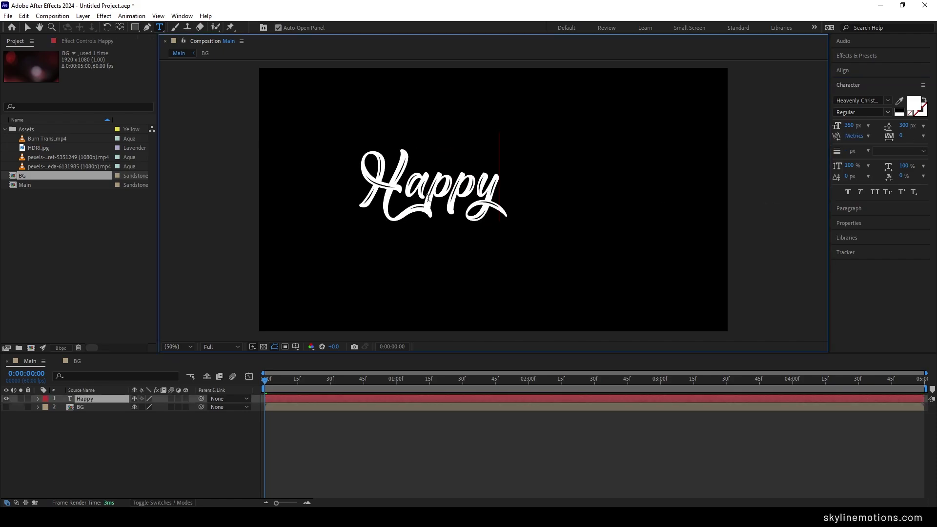
{"action": "type", "text": "New Year"}
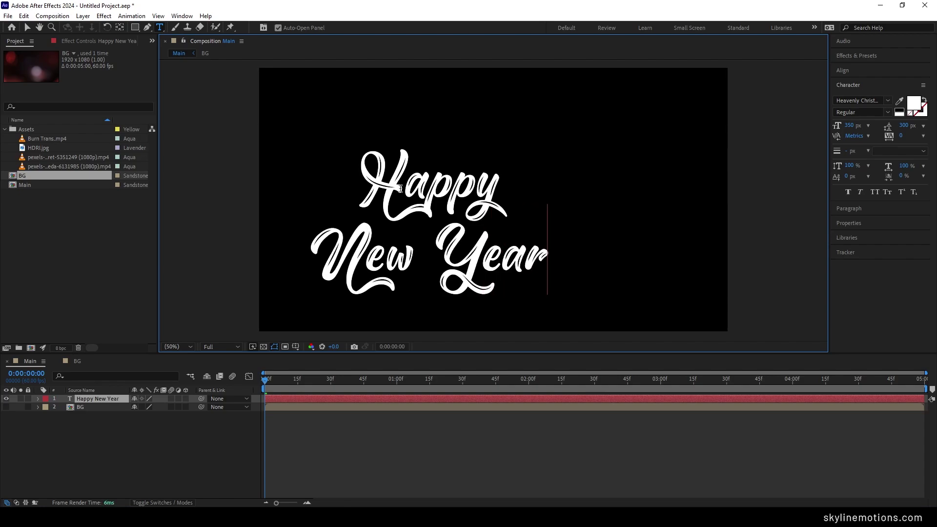
{"action": "left_click", "coordinate": [27, 30]}
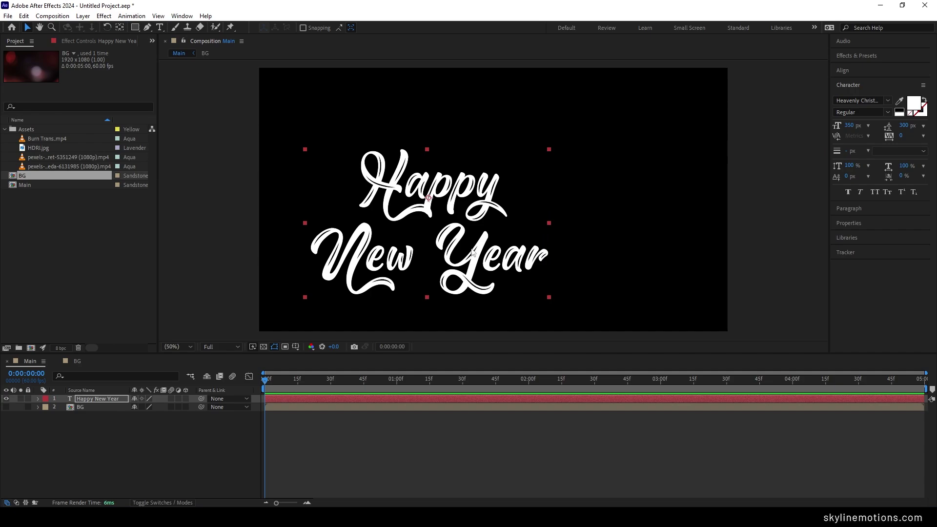
Center the "Happy New Year" text layer horizontally and vertically in the composition.
{"action": "left_click", "coordinate": [862, 71]}
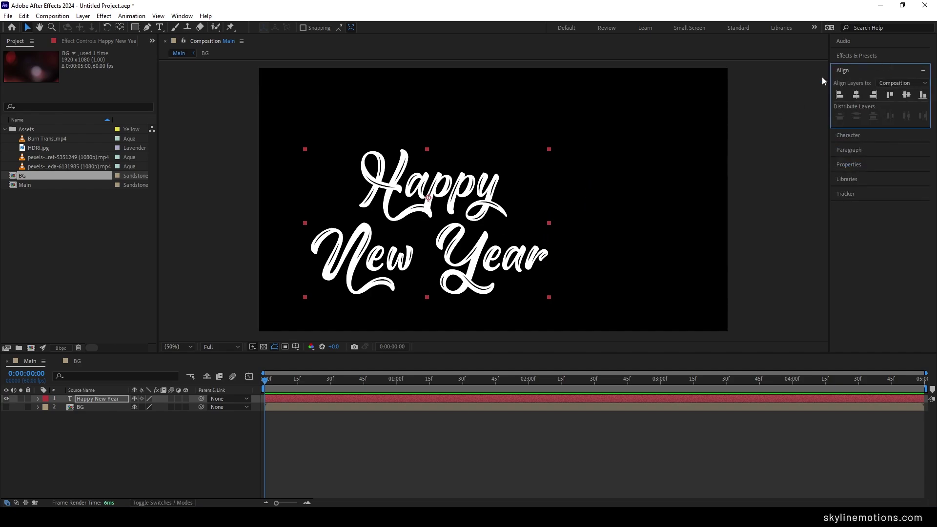
{"action": "left_click", "coordinate": [182, 16]}
{"action": "left_click", "coordinate": [244, 108]}
{"action": "left_click", "coordinate": [857, 95]}
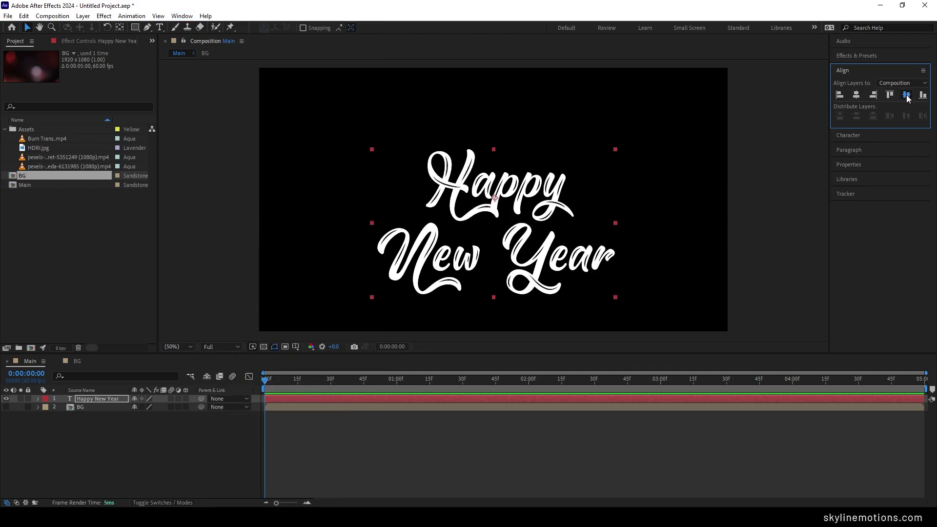
{"action": "left_click", "coordinate": [906, 96]}
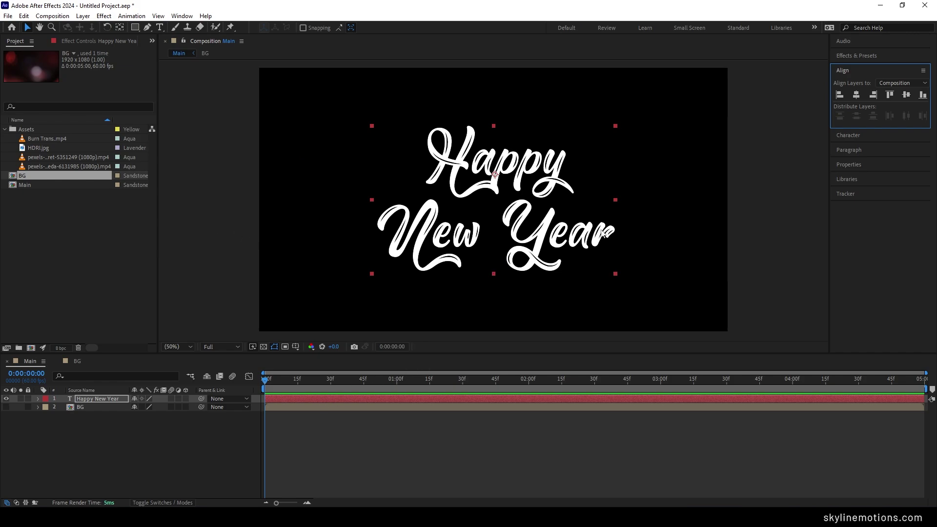
Pre-compose the "Happy New Year" text layer into a new composition named "Text", moving all attributes.
{"action": "left_click", "coordinate": [97, 398]}
{"action": "right_click", "coordinate": [99, 397]}
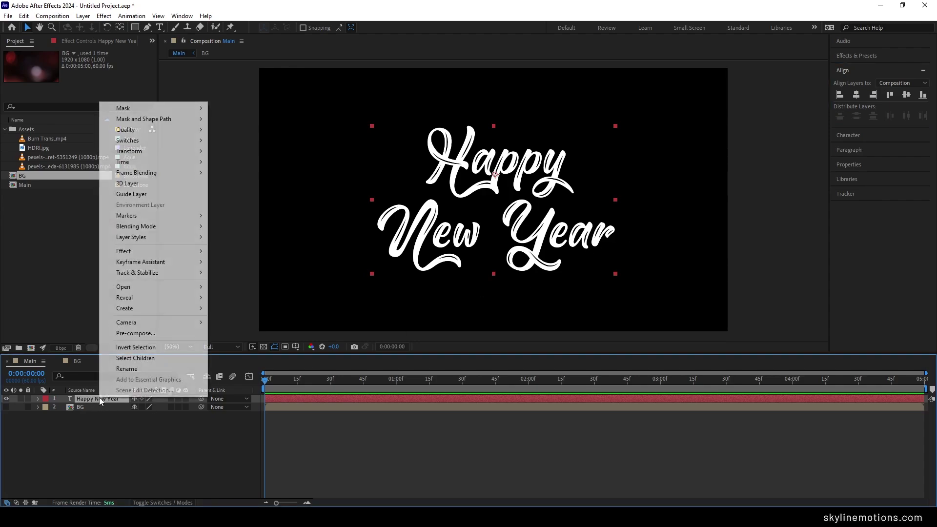
{"action": "left_click", "coordinate": [161, 333]}
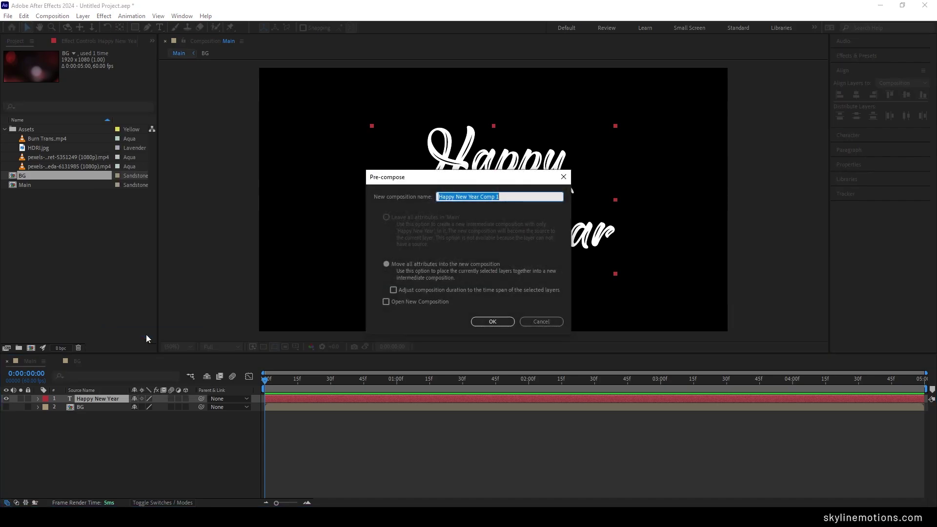
{"action": "type", "text": "Text"}
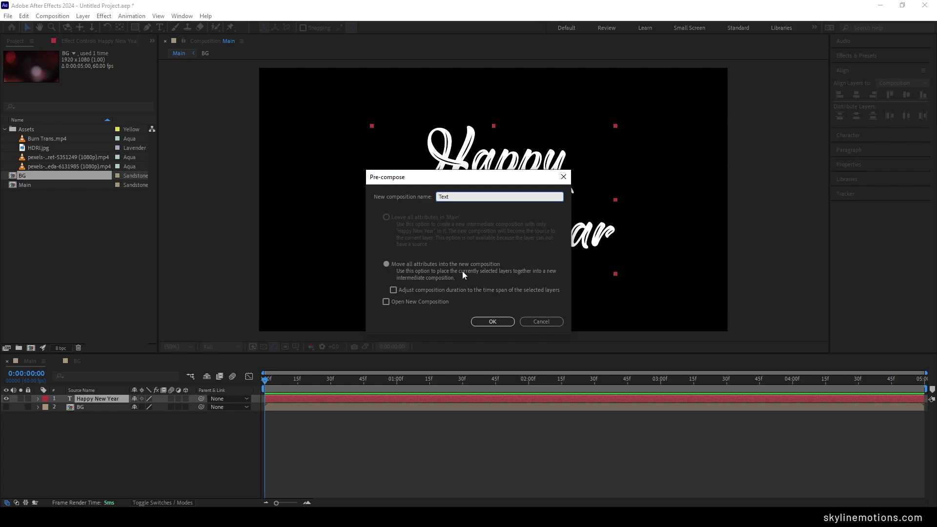
{"action": "left_click", "coordinate": [493, 321]}
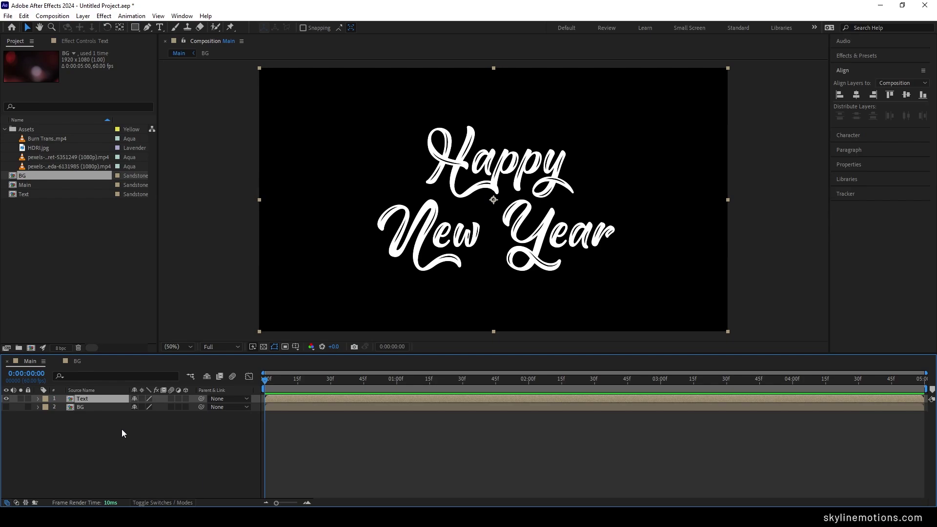
Add a Bevel and Emboss layer style to the Text layer.
{"action": "right_click", "coordinate": [99, 400]}
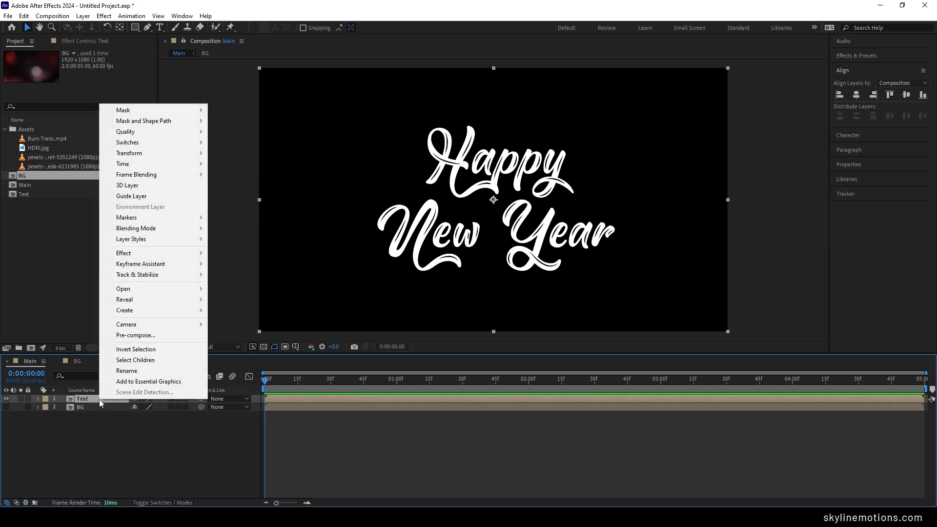
{"action": "mouse_move", "coordinate": [147, 239]}
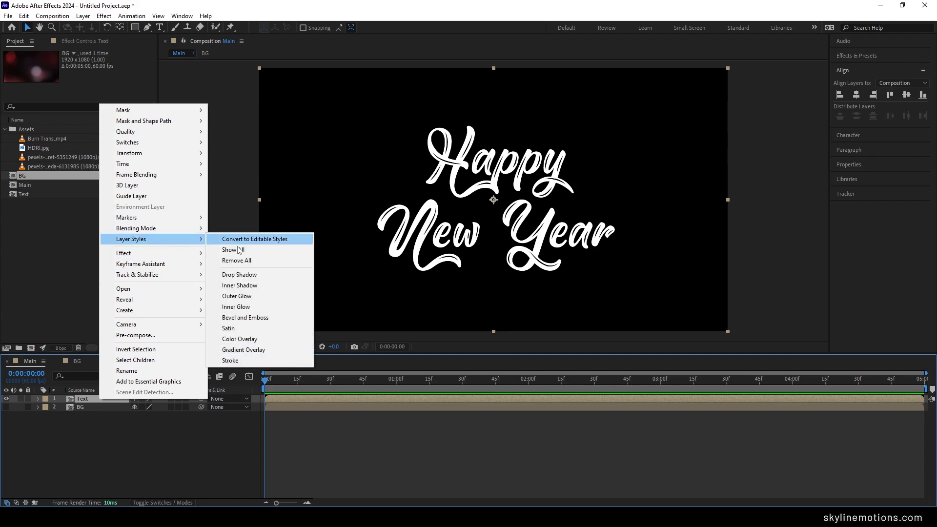
{"action": "left_click", "coordinate": [250, 318]}
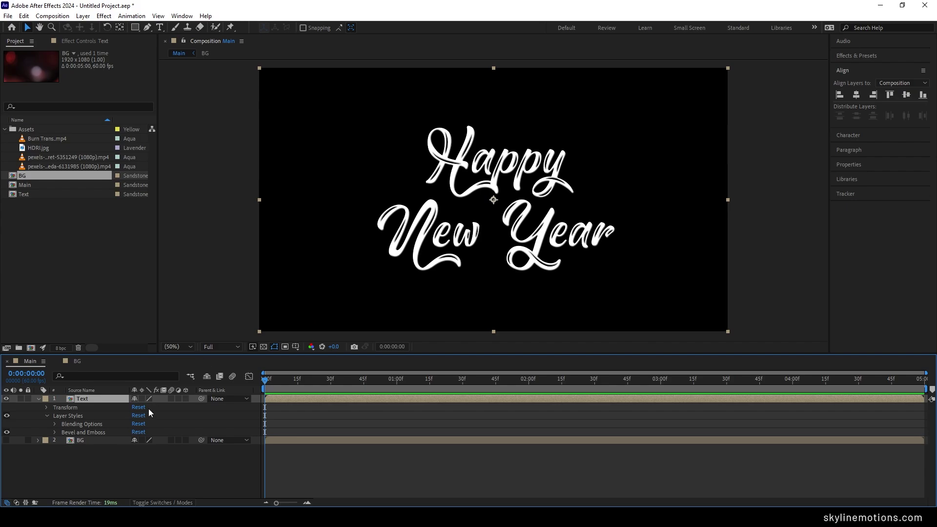
Set the Text layer's Bevel and Emboss size to 20 and its highlight opacity to 100%.
{"action": "left_click", "coordinate": [55, 433]}
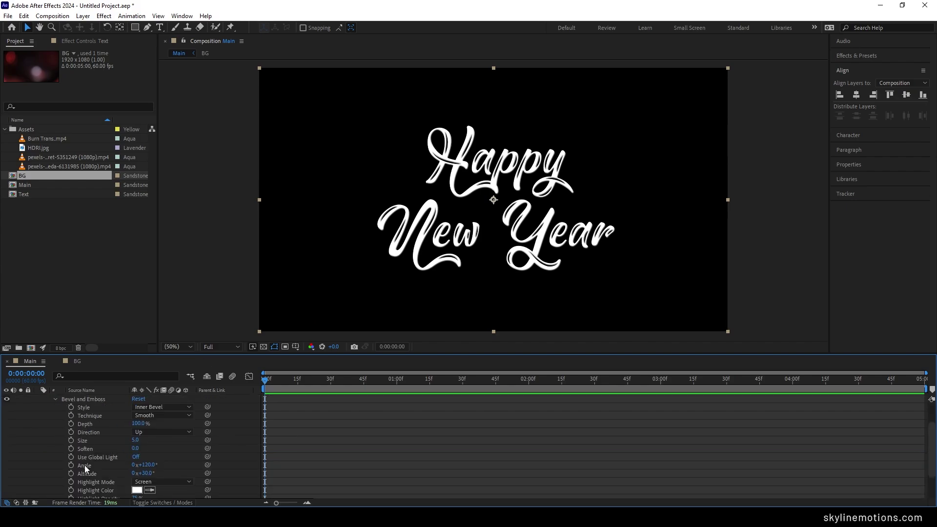
{"action": "left_click", "coordinate": [136, 440]}
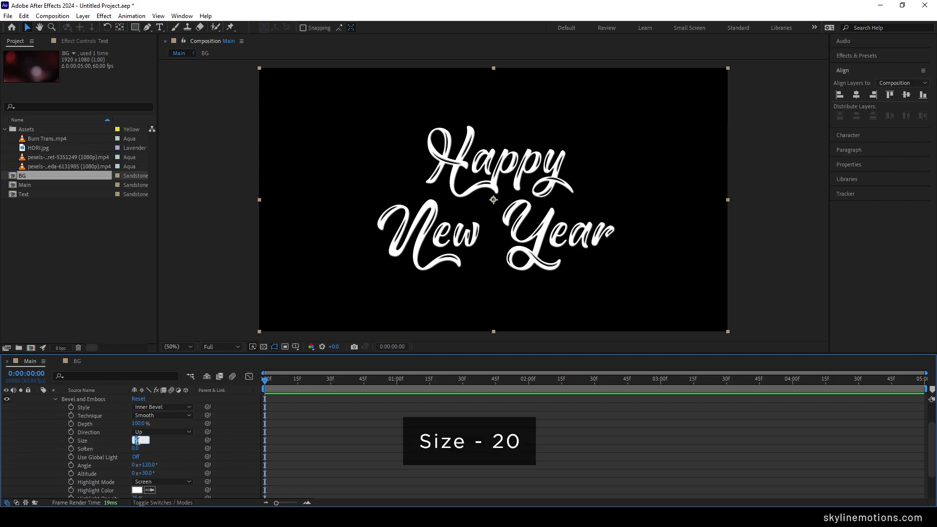
{"action": "type", "text": "20"}
{"action": "key", "text": "Return"}
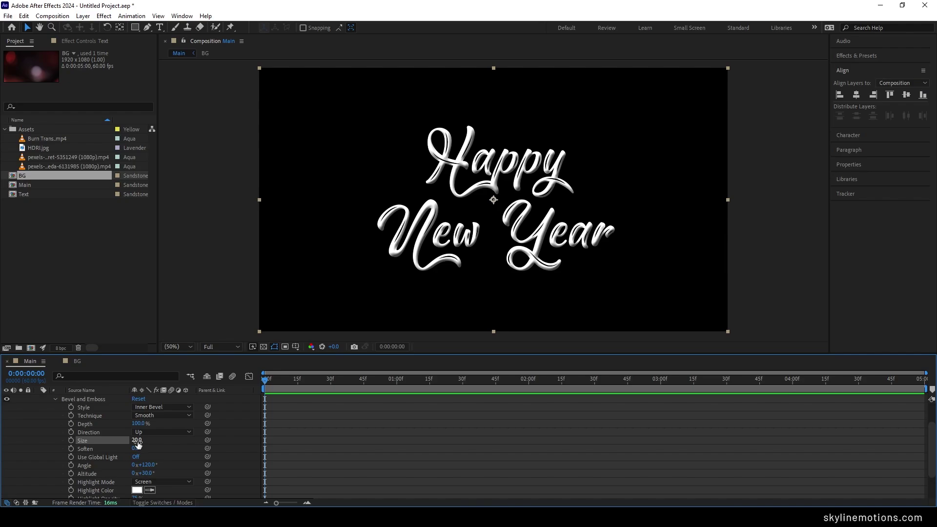
{"action": "scroll", "coordinate": [168, 476], "scroll_direction": "down", "scroll_amount": 2}
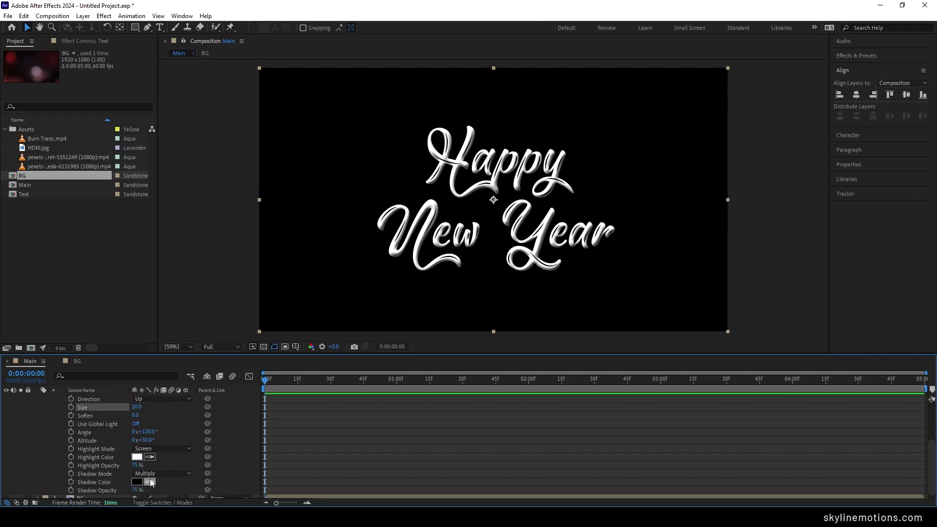
{"action": "left_click_drag", "start_coordinate": [136, 465], "coordinate": [164, 469]}
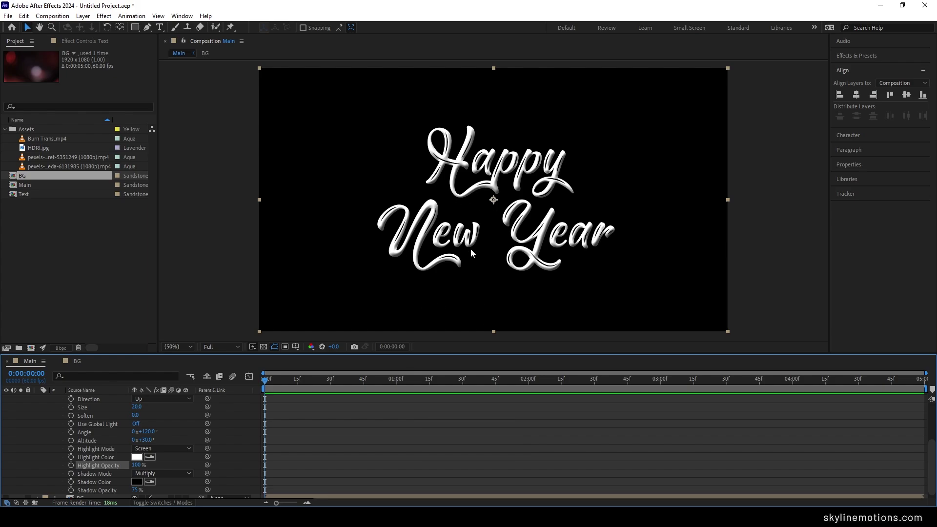
{"action": "scroll", "coordinate": [99, 427], "scroll_direction": "up", "scroll_amount": 4}
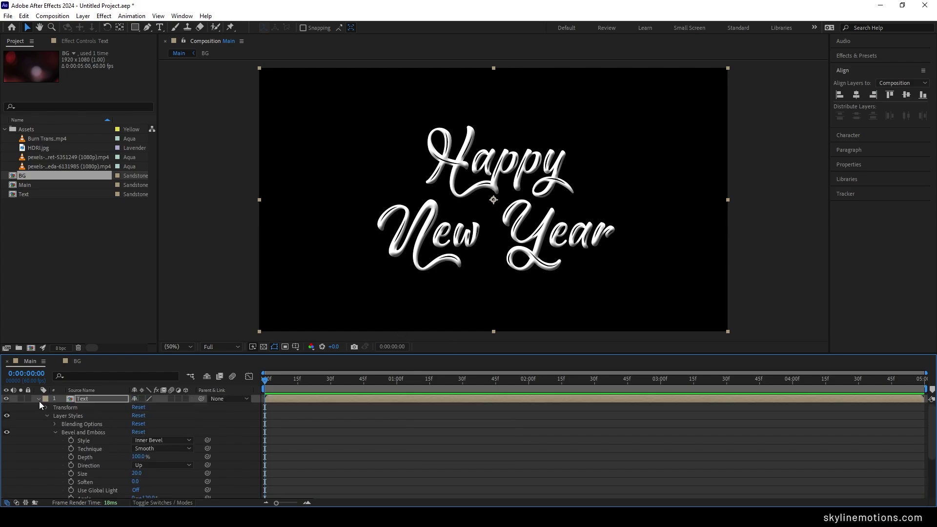
{"action": "left_click", "coordinate": [39, 400]}
Pre-compose the Text layer as "Bevel Text", moving all attributes into the new composition.
{"action": "right_click", "coordinate": [87, 400]}
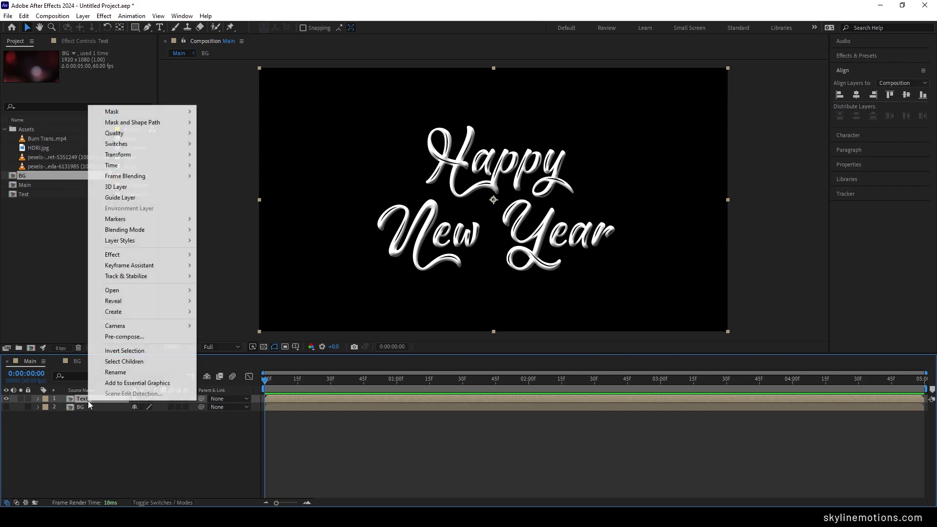
{"action": "left_click", "coordinate": [134, 337]}
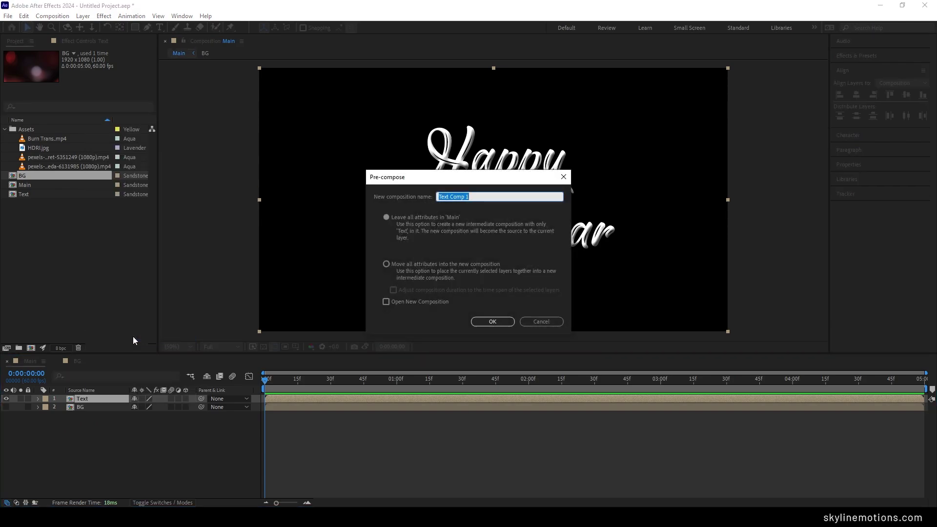
{"action": "type", "text": "Bevel Text"}
{"action": "left_click", "coordinate": [414, 264]}
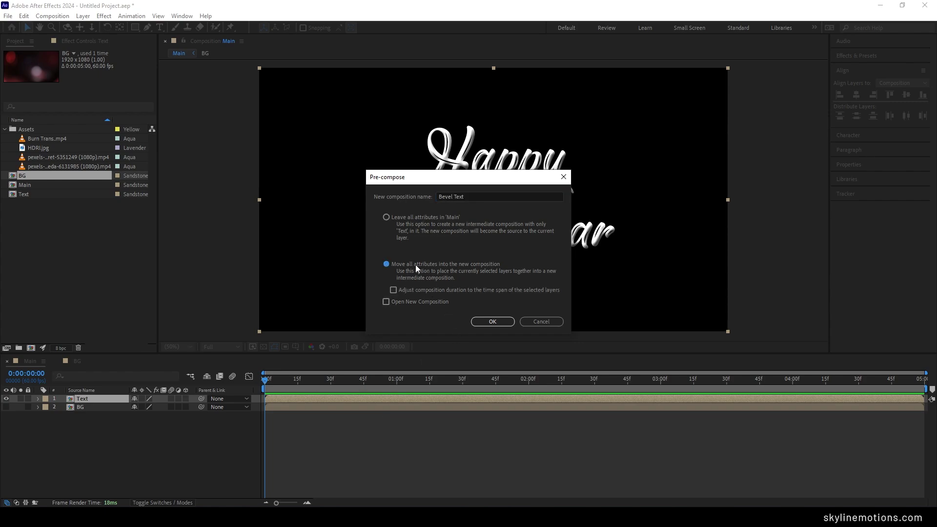
{"action": "left_click", "coordinate": [486, 320]}
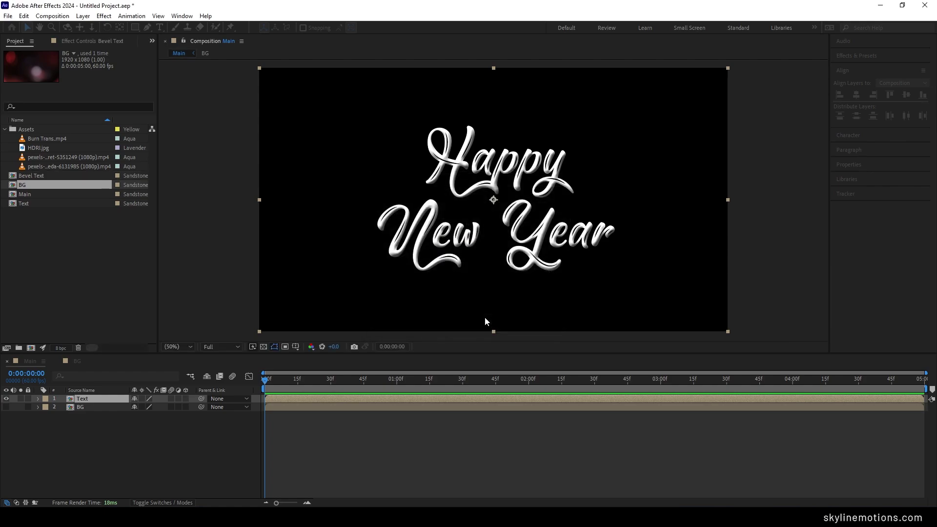
{"action": "left_click", "coordinate": [163, 438]}
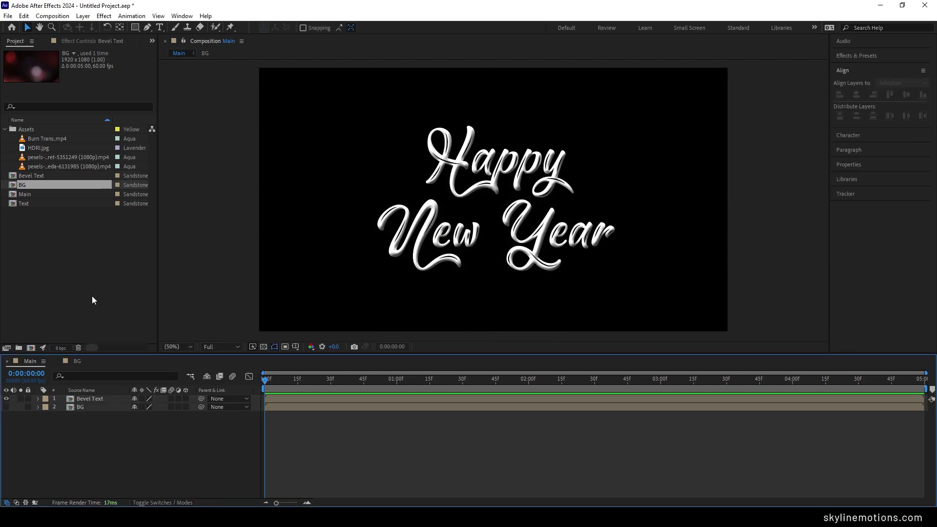
Add HDRI.jpg as a layer above Bevel Text in Main and set its scale to 200%.
{"action": "left_click_drag", "start_coordinate": [39, 148], "coordinate": [95, 395]}
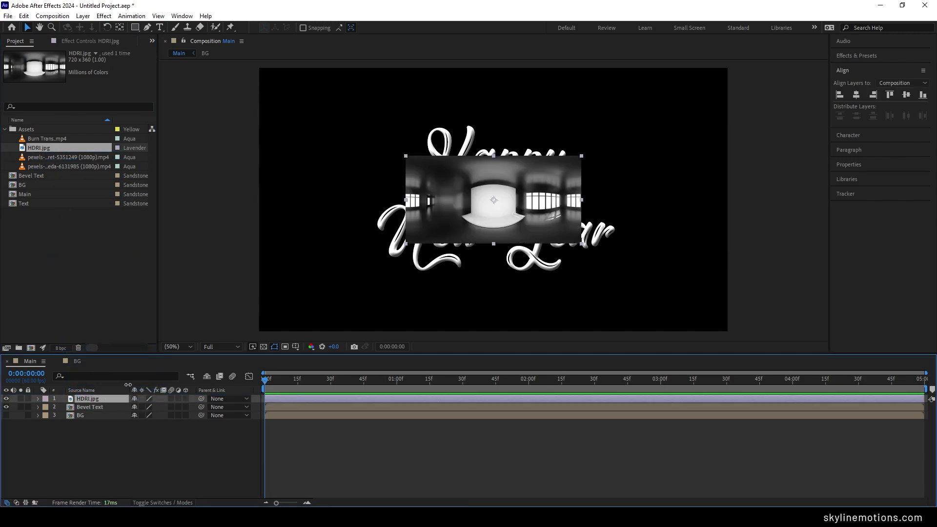
{"action": "key", "text": "s"}
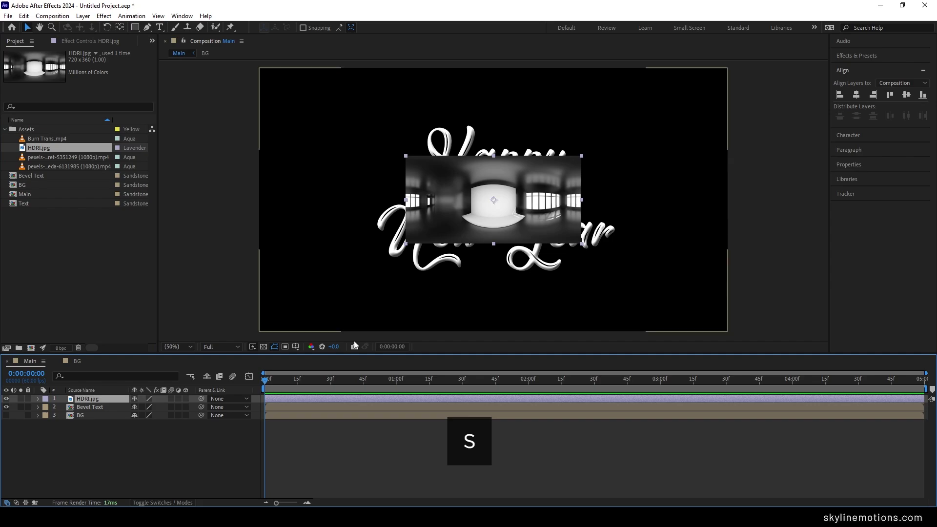
{"action": "left_click_drag", "start_coordinate": [162, 408], "coordinate": [189, 411]}
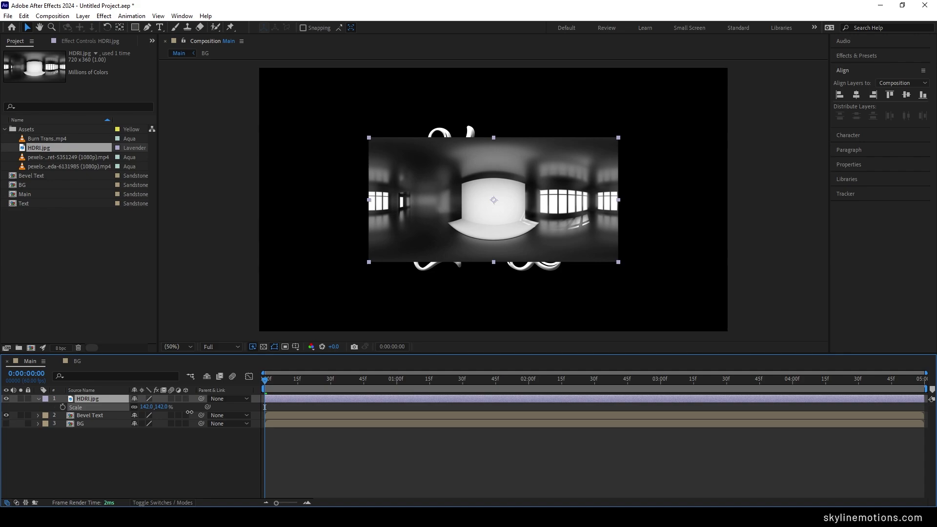
{"action": "left_click", "coordinate": [162, 407]}
{"action": "type", "text": "200"}
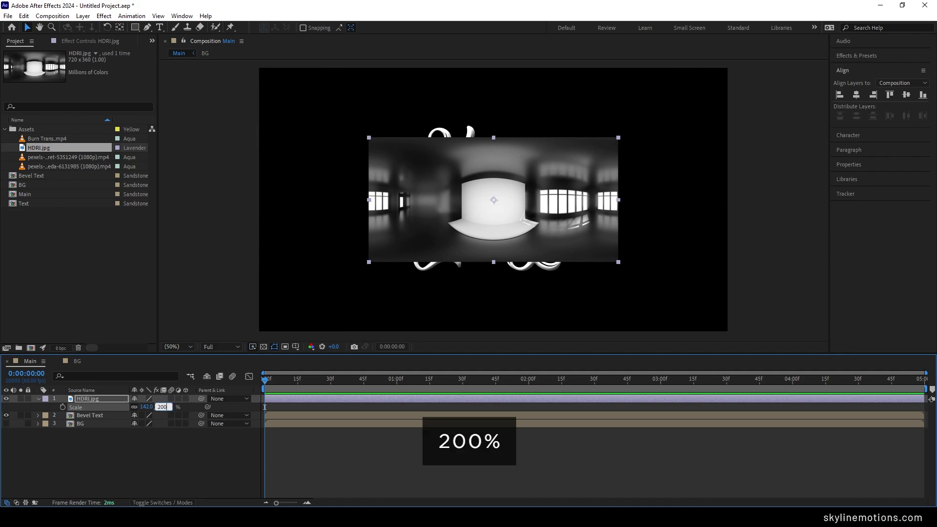
{"action": "key", "text": "Return"}
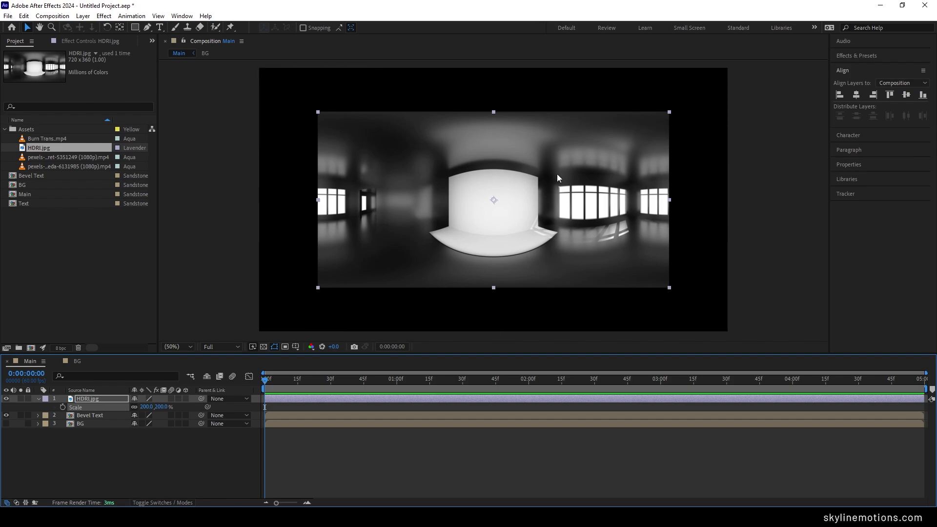
Find the Motion Tile effect and apply it to the HDRI.jpg layer.
{"action": "left_click", "coordinate": [852, 58]}
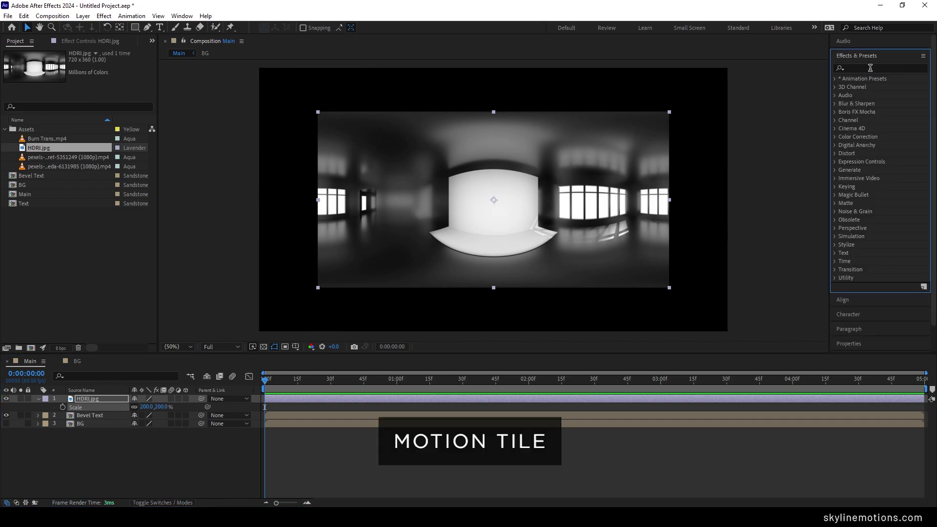
{"action": "left_click", "coordinate": [870, 68]}
{"action": "type", "text": "motion"}
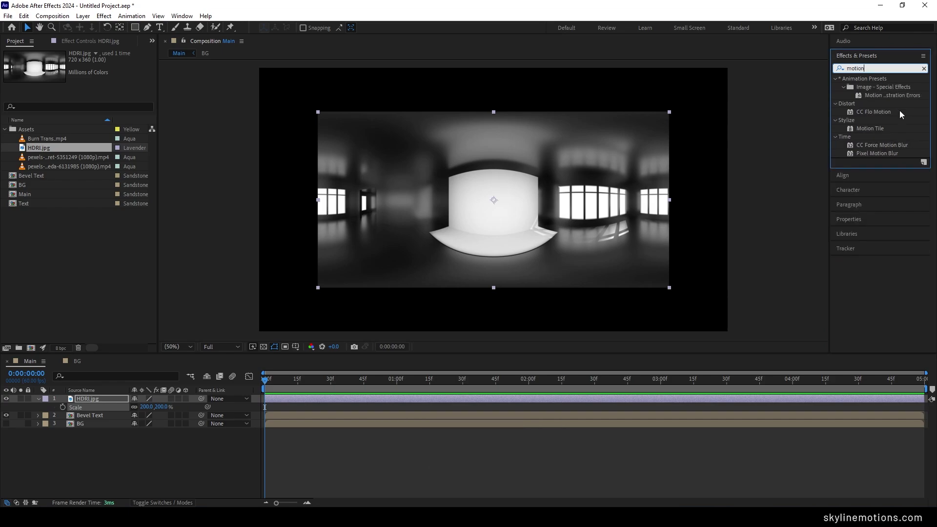
{"action": "left_click_drag", "start_coordinate": [879, 129], "coordinate": [436, 253]}
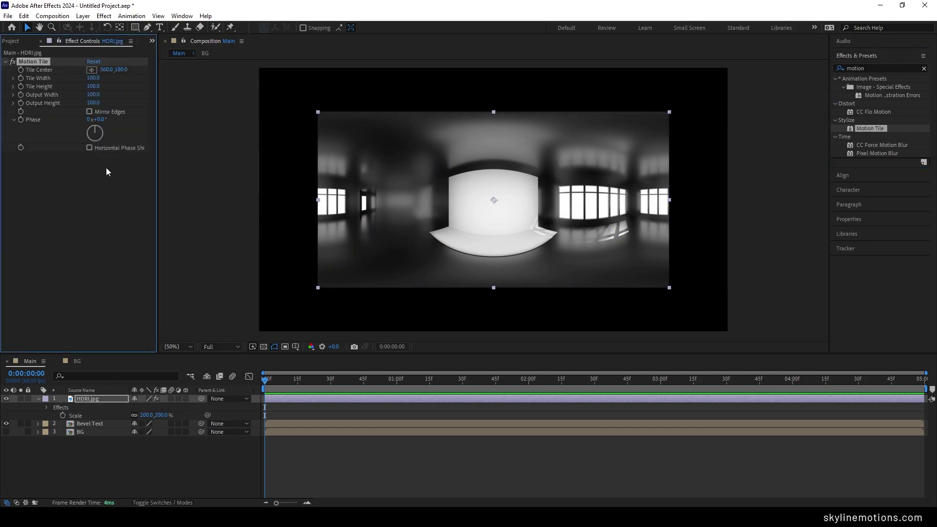
Set Motion Tile's output width to 300 and output height to 150, with Mirror Edges enabled.
{"action": "left_click", "coordinate": [89, 94]}
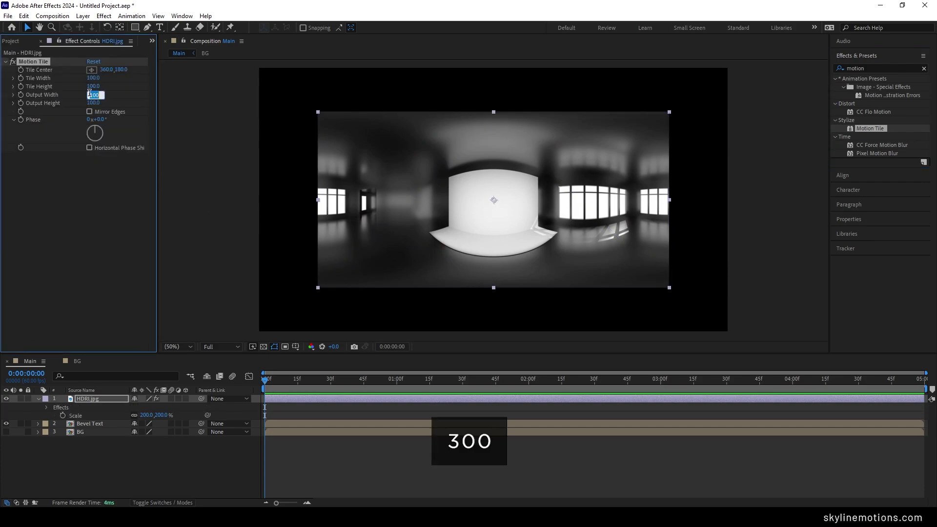
{"action": "type", "text": "300"}
{"action": "key", "text": "Return"}
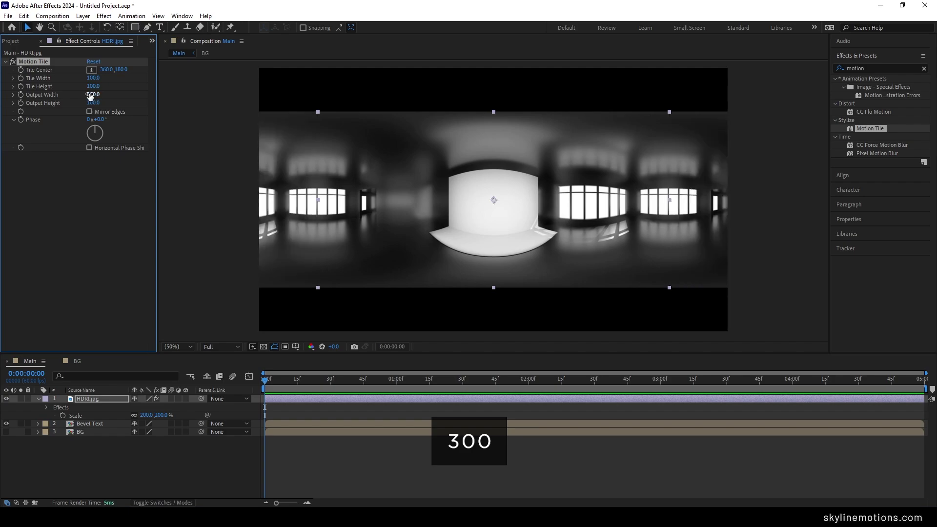
{"action": "left_click", "coordinate": [93, 103]}
{"action": "type", "text": "150"}
{"action": "key", "text": "Return"}
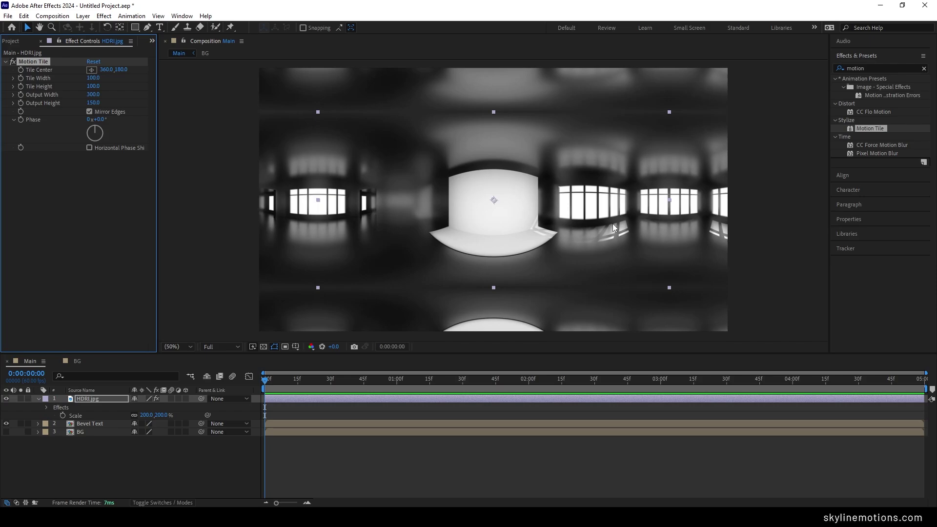
Switch to Chrome and search Google for "HDRI" images.
{"action": "left_click", "coordinate": [425, 212]}
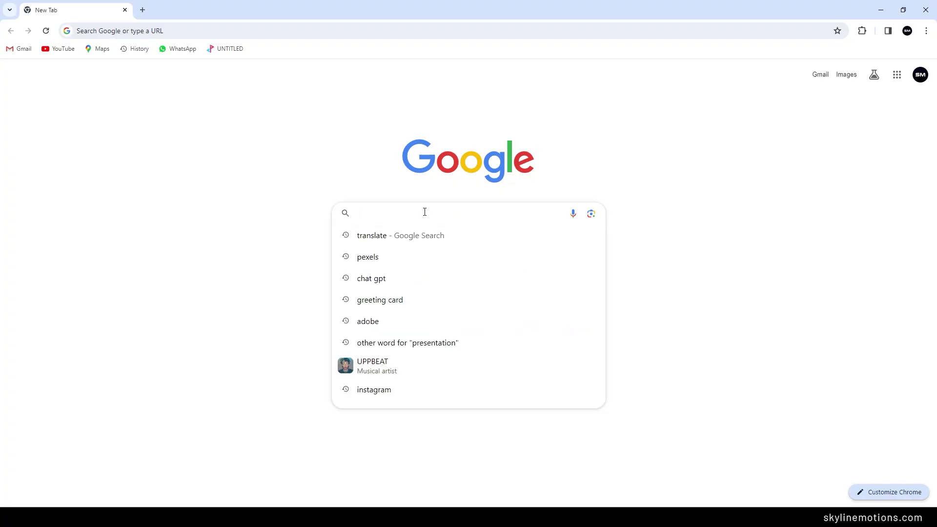
{"action": "type", "text": "HDRI"}
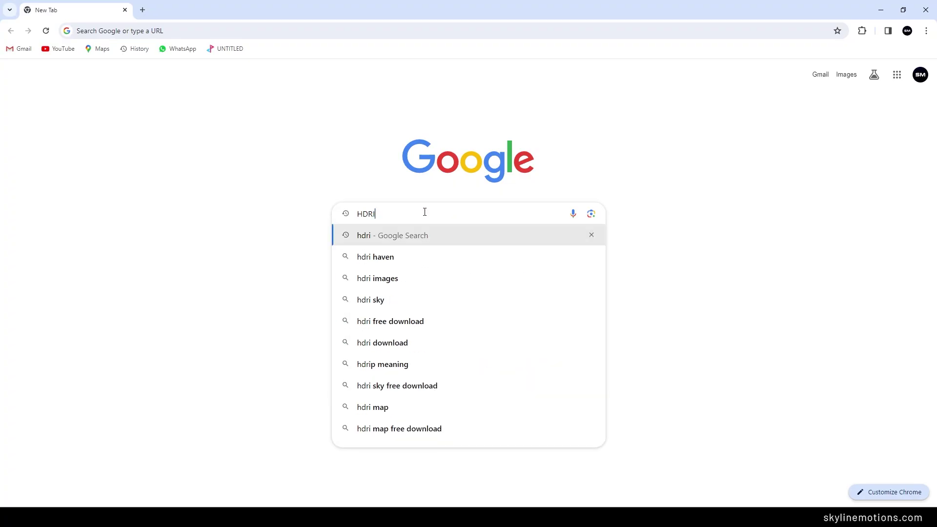
{"action": "key", "text": "Return"}
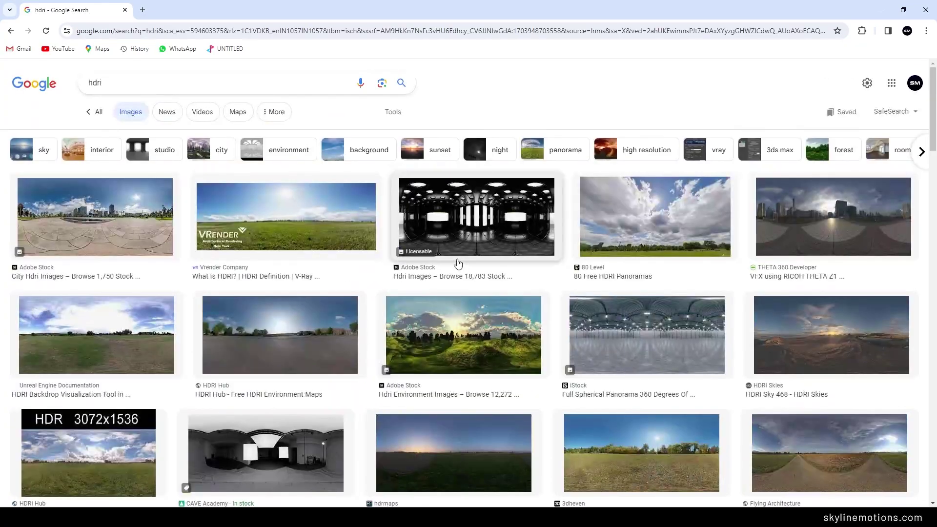
Open the black studio HDRI image from the search results and look at the related images.
{"action": "left_click", "coordinate": [479, 228]}
{"action": "scroll", "coordinate": [801, 248], "scroll_direction": "down", "scroll_amount": 1}
{"action": "left_click", "coordinate": [756, 274]}
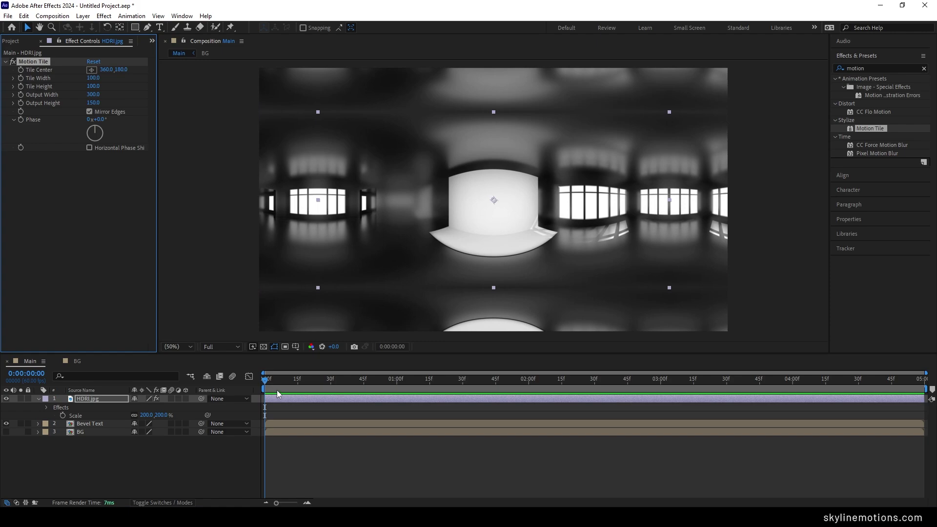
At 0:00:04:59, set the HDRI.jpg layer's X position to 600 and add a Position keyframe.
{"action": "left_click_drag", "start_coordinate": [279, 381], "coordinate": [922, 380]}
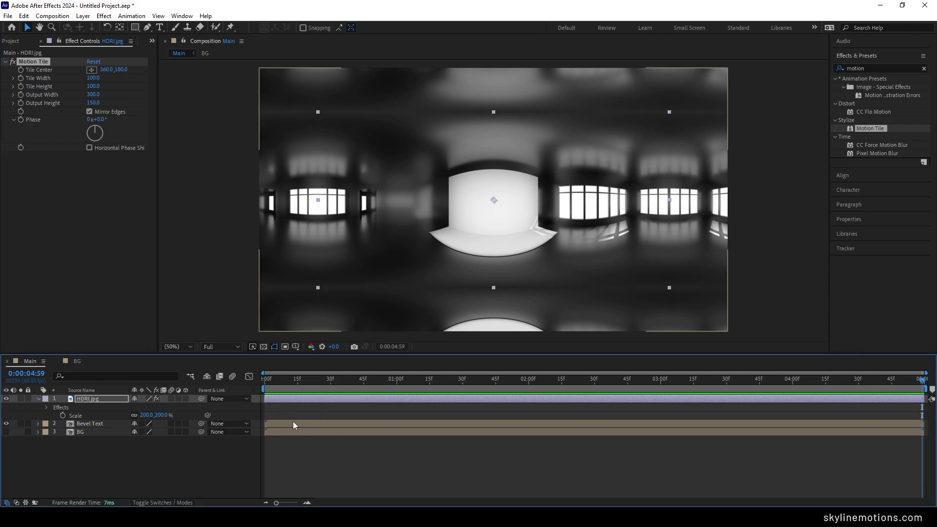
{"action": "key", "text": "p"}
{"action": "left_click", "coordinate": [89, 402]}
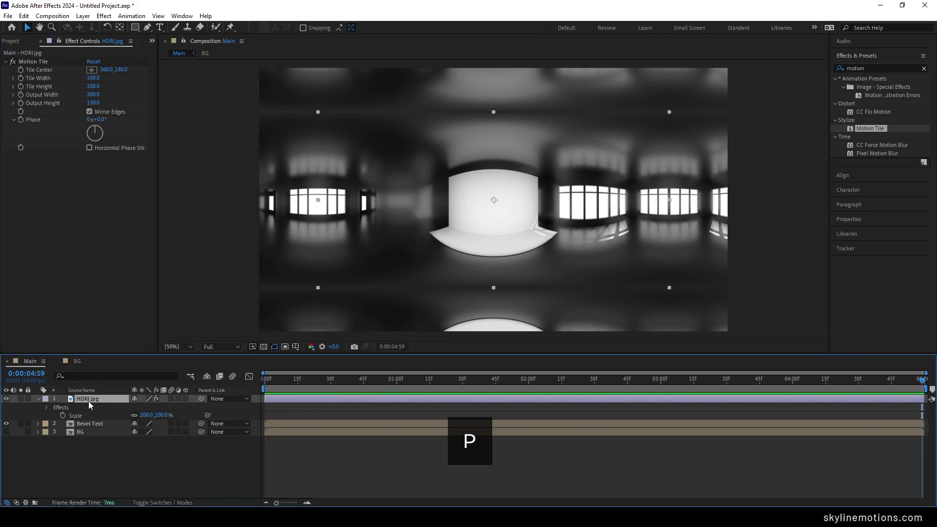
{"action": "key", "text": "p"}
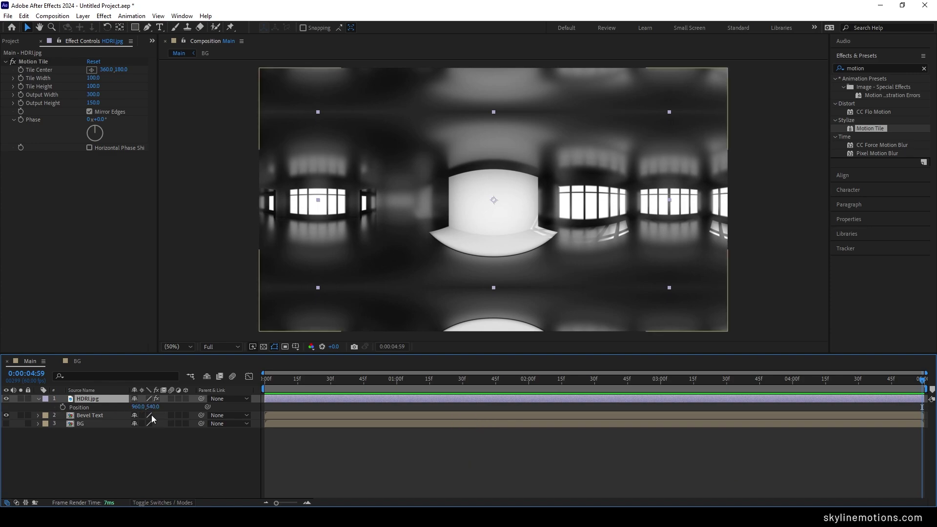
{"action": "left_click_drag", "start_coordinate": [137, 412], "coordinate": [137, 412]}
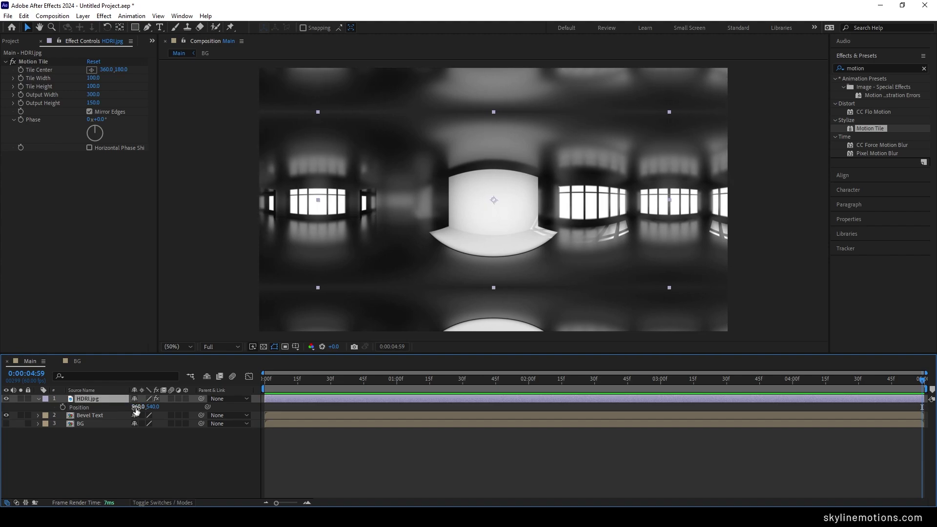
{"action": "left_click", "coordinate": [137, 409]}
{"action": "type", "text": "600"}
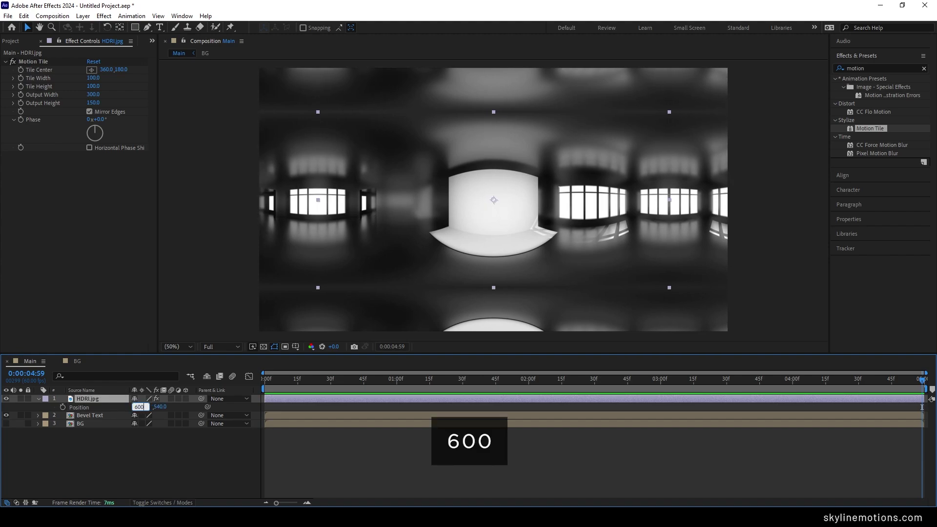
{"action": "key", "text": "Return"}
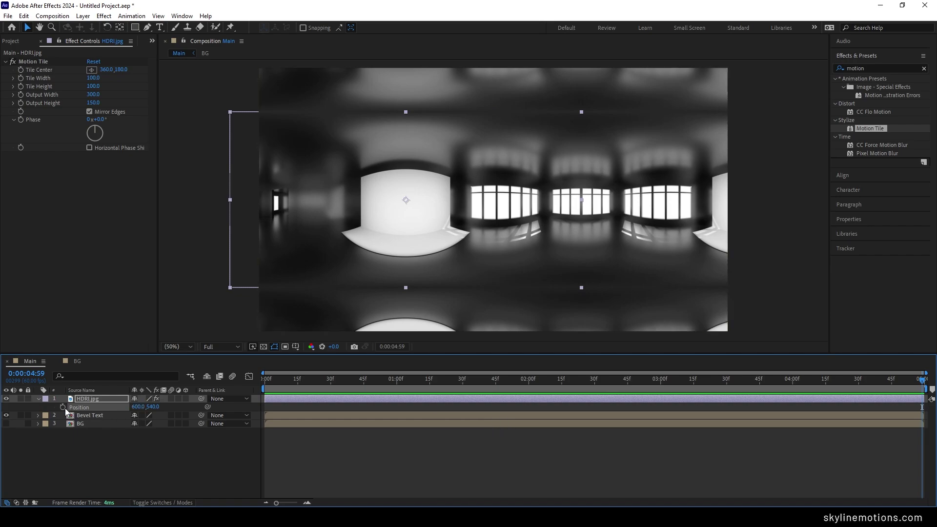
{"action": "left_click", "coordinate": [63, 407]}
Set HDRI.jpg's X position to 1200 at the first frame and preview the sliding motion.
{"action": "left_click_drag", "start_coordinate": [806, 386], "coordinate": [237, 382]}
{"action": "left_click_drag", "start_coordinate": [138, 407], "coordinate": [547, 411]}
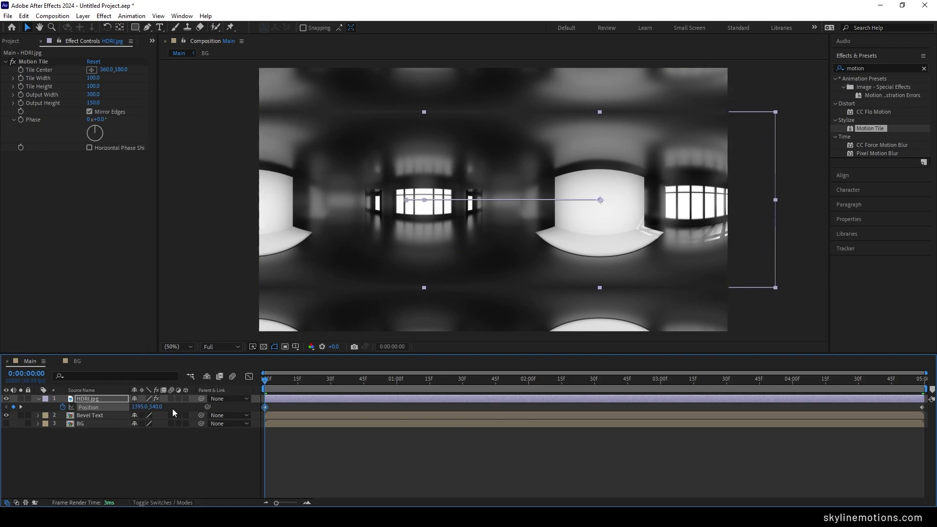
{"action": "left_click", "coordinate": [141, 407]}
{"action": "type", "text": "1200"}
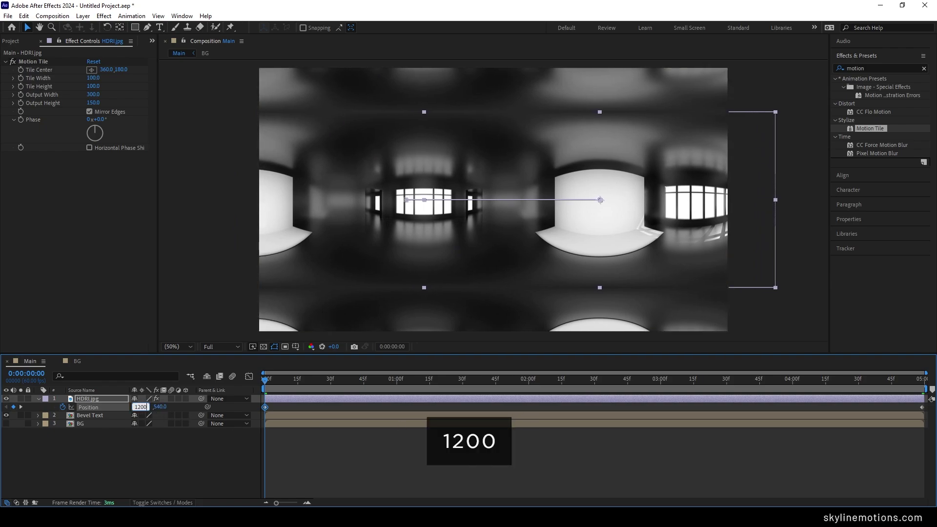
{"action": "key", "text": "Return"}
{"action": "left_click", "coordinate": [339, 470]}
{"action": "key", "text": "space"}
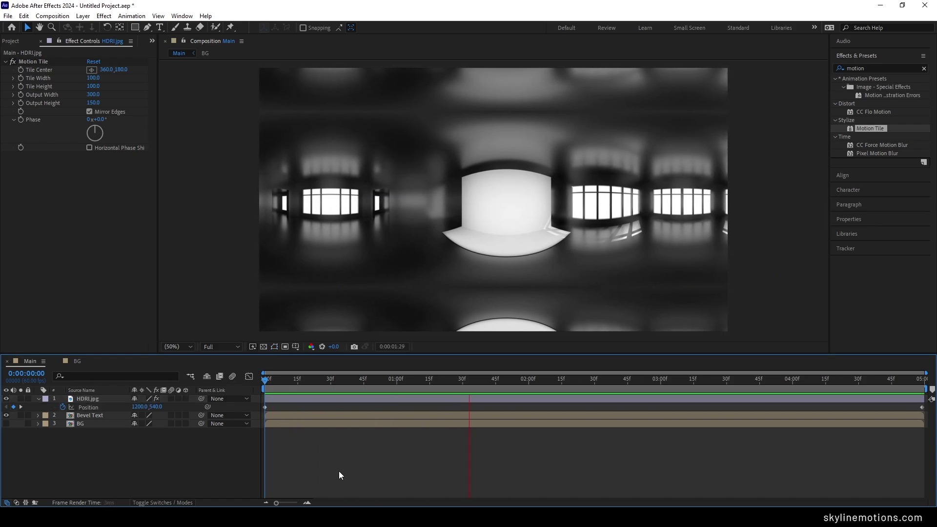
{"action": "key", "text": "space"}
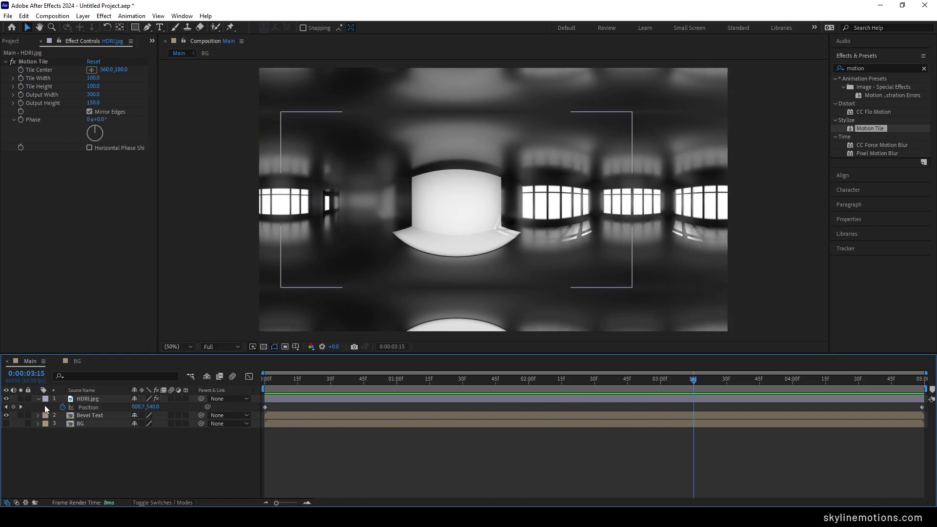
Pre-compose the HDRI.jpg layer as Reflection, moving all attributes into the new composition.
{"action": "left_click", "coordinate": [38, 399]}
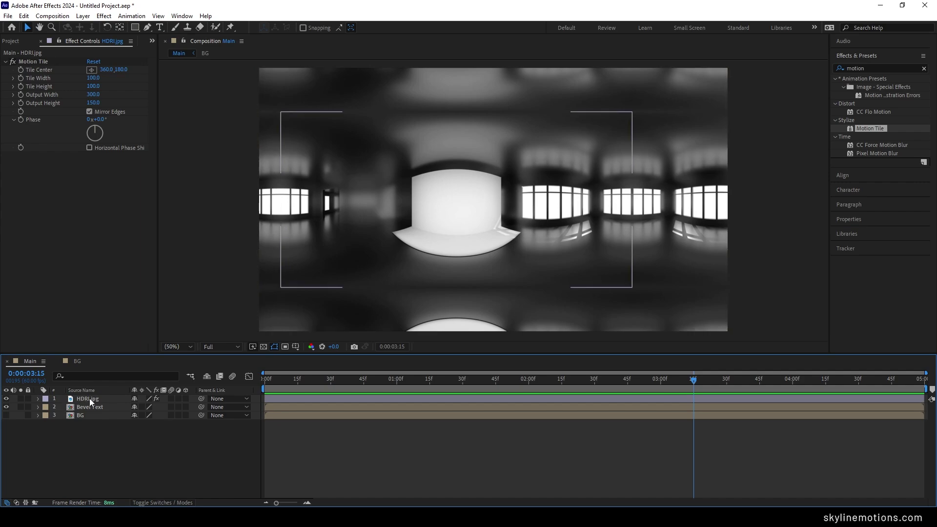
{"action": "right_click", "coordinate": [91, 401]}
{"action": "left_click", "coordinate": [129, 335]}
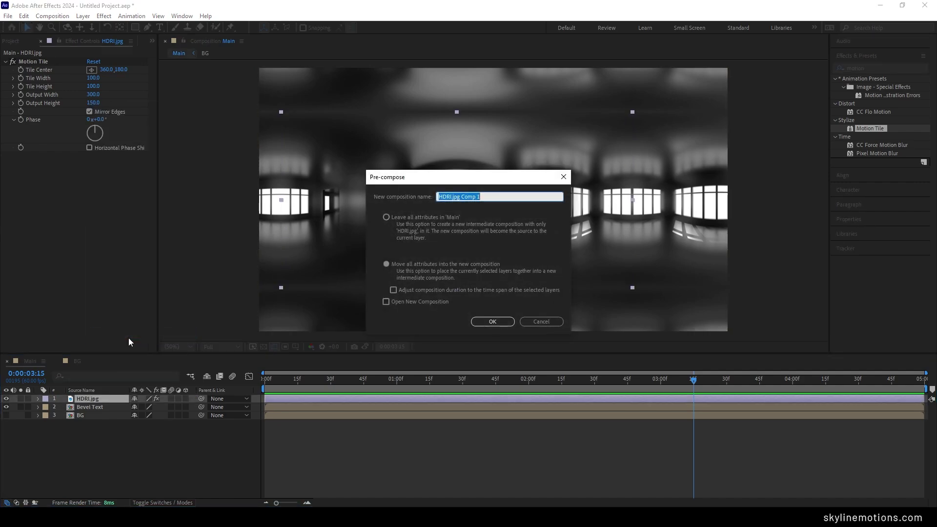
{"action": "type", "text": "Reflection"}
{"action": "left_click", "coordinate": [492, 322]}
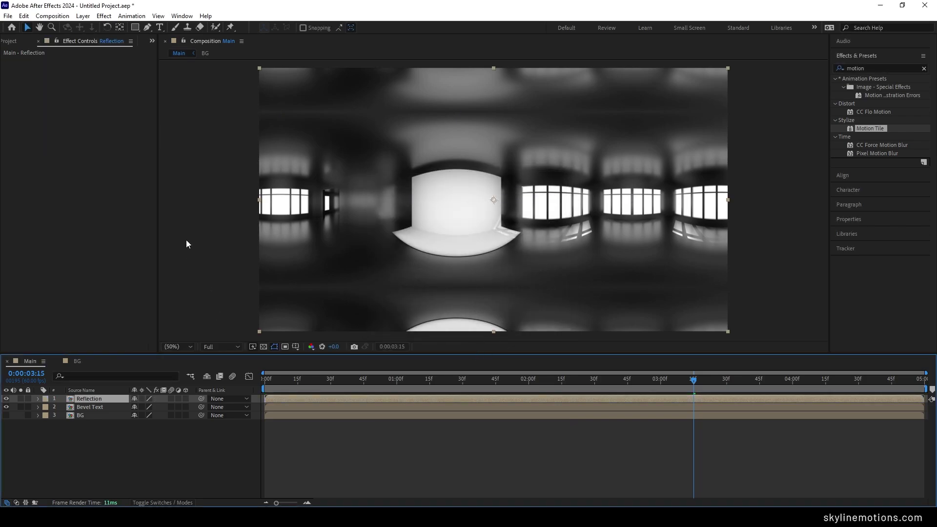
Add the Text composition above the Reflection layer in Main and set it as Reflection's track matte.
{"action": "left_click", "coordinate": [10, 41]}
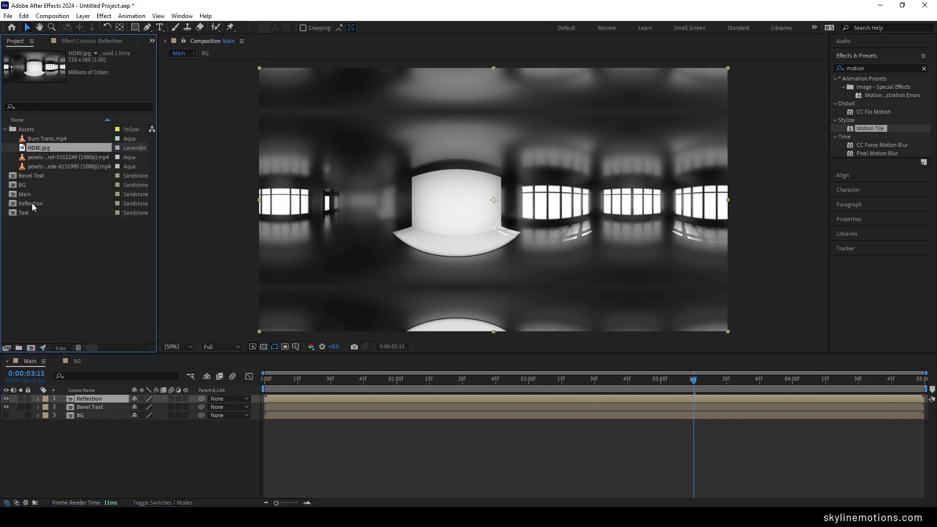
{"action": "left_click_drag", "start_coordinate": [28, 212], "coordinate": [89, 397]}
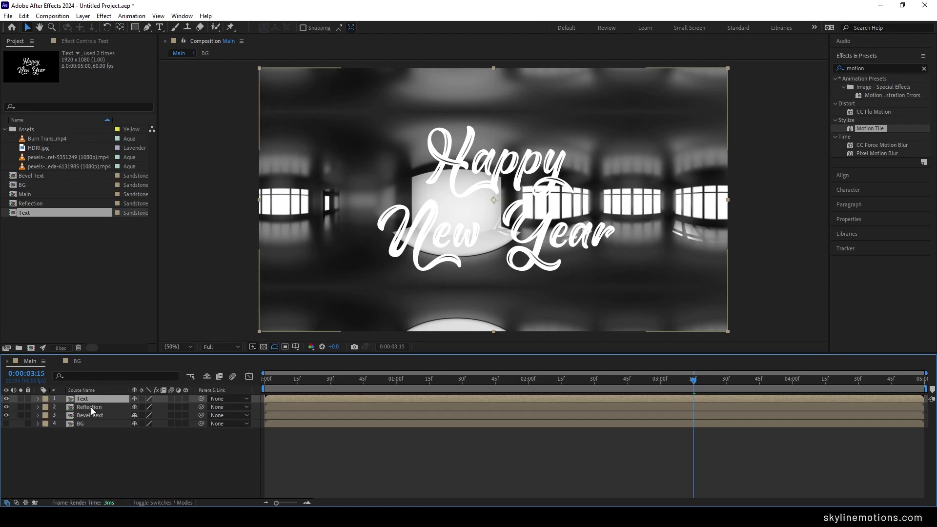
{"action": "left_click", "coordinate": [89, 407]}
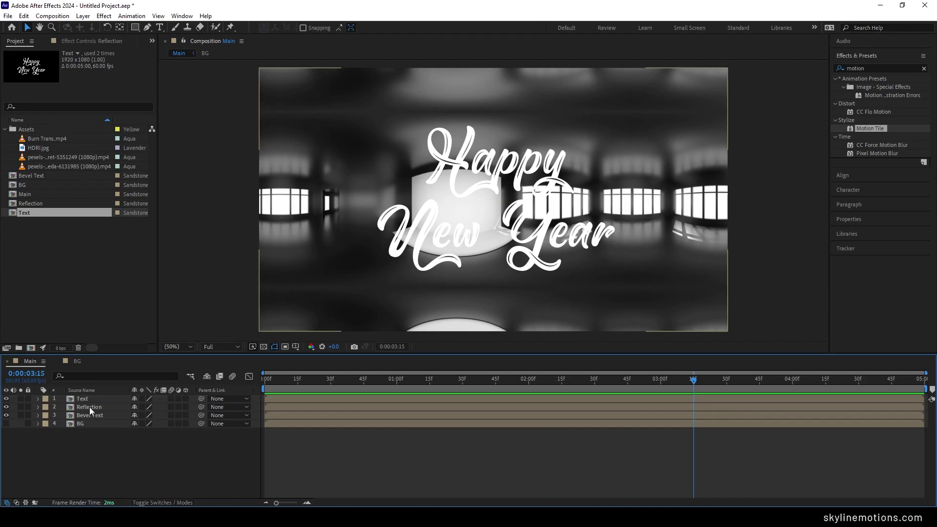
{"action": "left_click", "coordinate": [168, 503]}
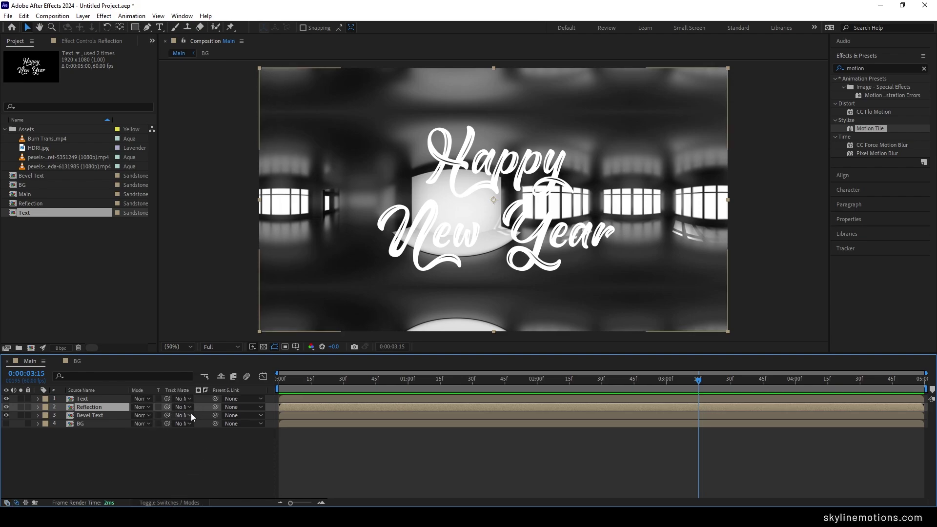
{"action": "left_click", "coordinate": [185, 408]}
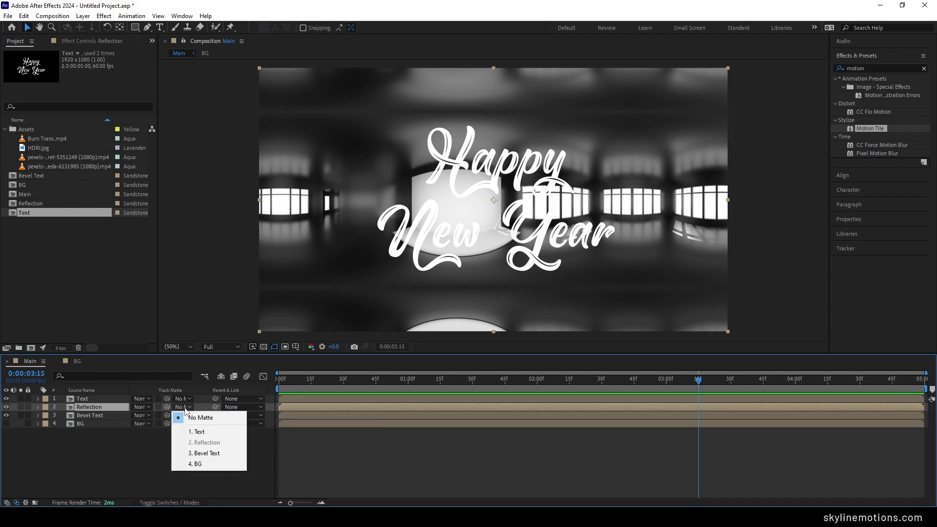
{"action": "left_click", "coordinate": [201, 432]}
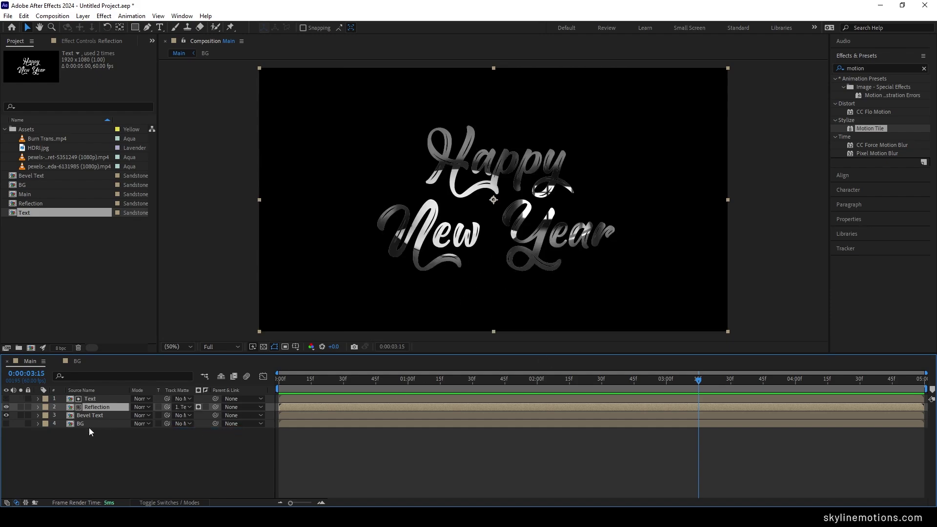
Hide the Bevel Text layer and apply the CC Glass effect to the Reflection layer.
{"action": "left_click", "coordinate": [6, 415]}
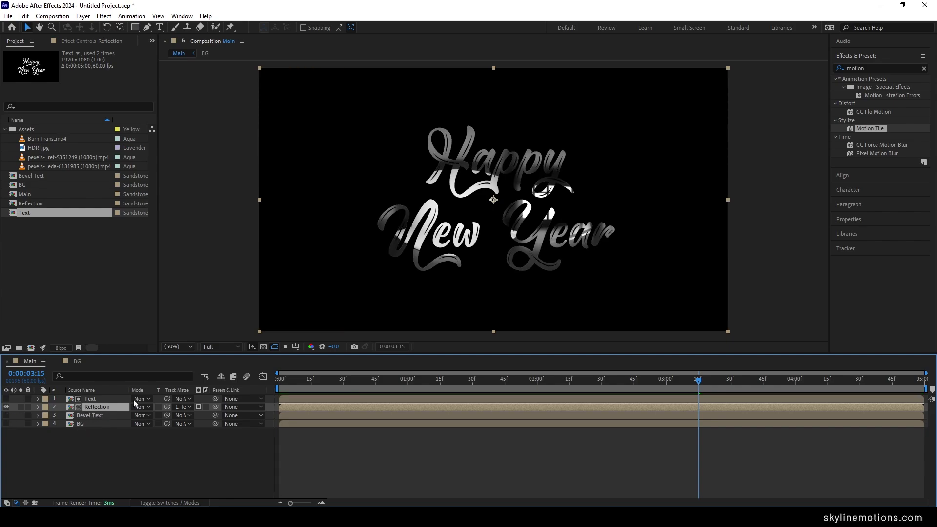
{"action": "left_click", "coordinate": [870, 69]}
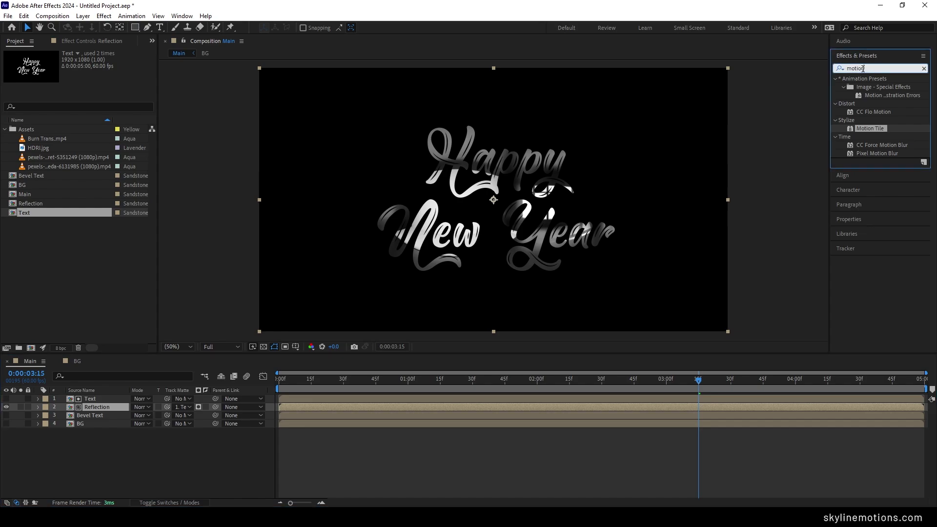
{"action": "key", "text": "ctrl+a"}
{"action": "type", "text": "cc"}
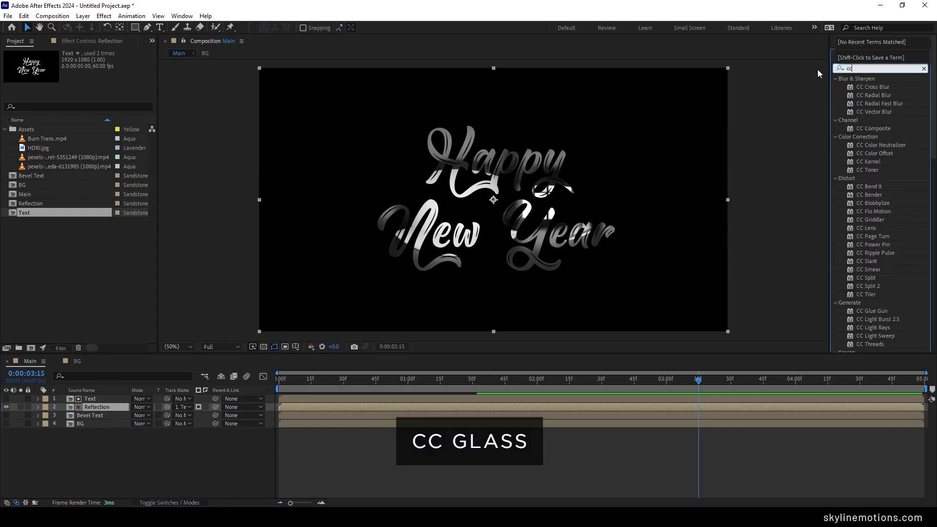
{"action": "type", "text": " g"}
{"action": "left_click_drag", "start_coordinate": [862, 120], "coordinate": [97, 410]}
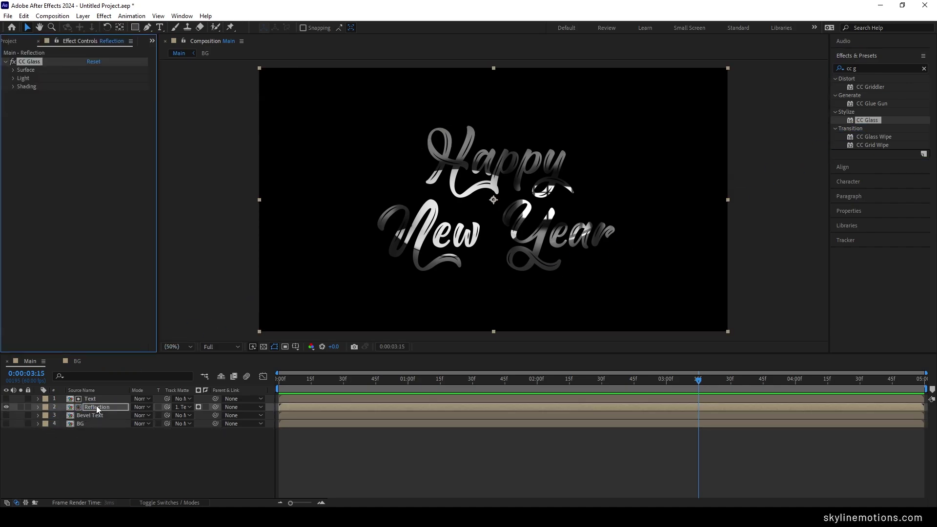
Set CC Glass's bump map to the Bevel Text layer, with softness 10 and height 100.
{"action": "left_click", "coordinate": [14, 70]}
{"action": "left_click", "coordinate": [100, 78]}
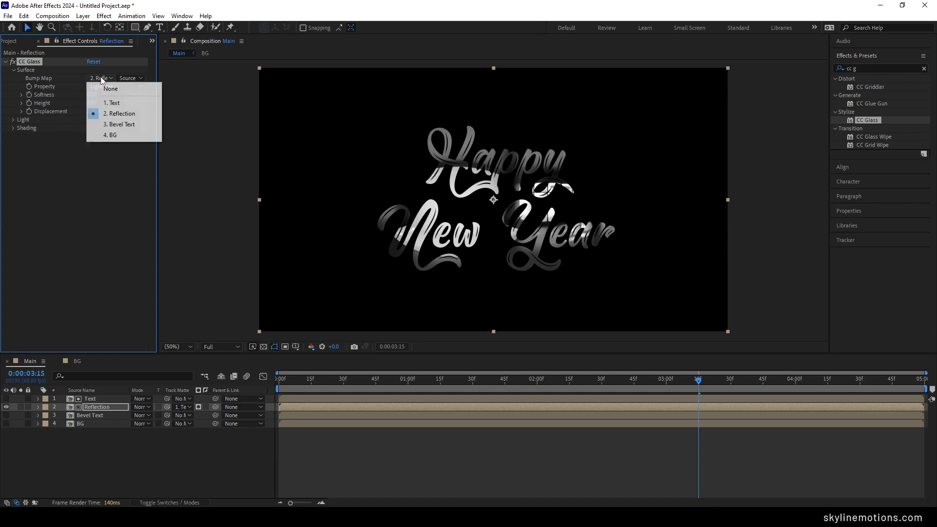
{"action": "left_click", "coordinate": [135, 125]}
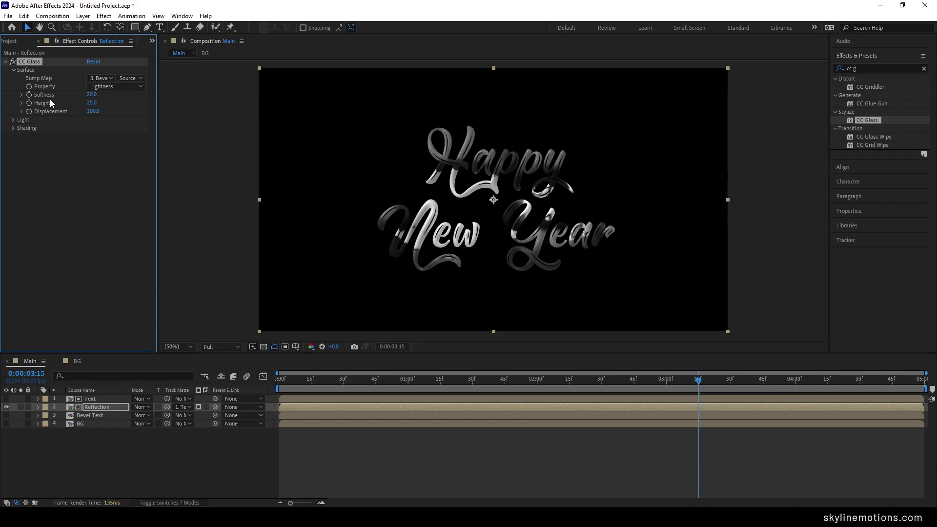
{"action": "left_click", "coordinate": [91, 94]}
{"action": "type", "text": "10"}
{"action": "key", "text": "Return"}
{"action": "left_click", "coordinate": [91, 103]}
{"action": "type", "text": "100"}
{"action": "key", "text": "Return"}
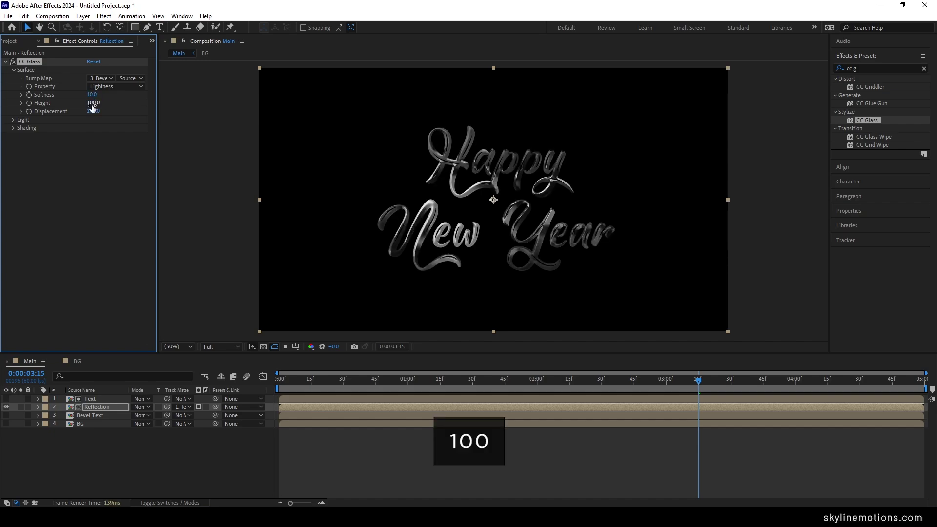
{"action": "left_click", "coordinate": [94, 112]}
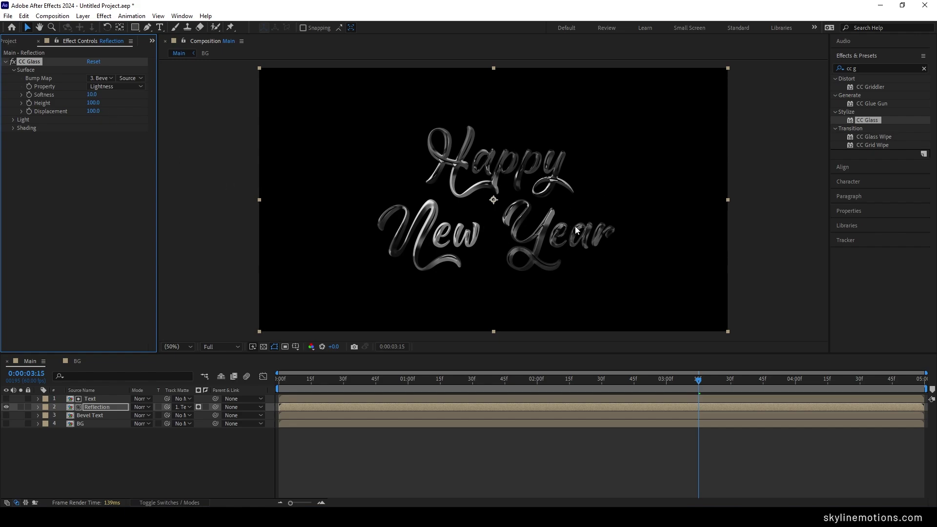
Find the CC Blobbylize effect and apply it to the Reflection layer.
{"action": "left_click", "coordinate": [864, 69]}
{"action": "type", "text": "cc"}
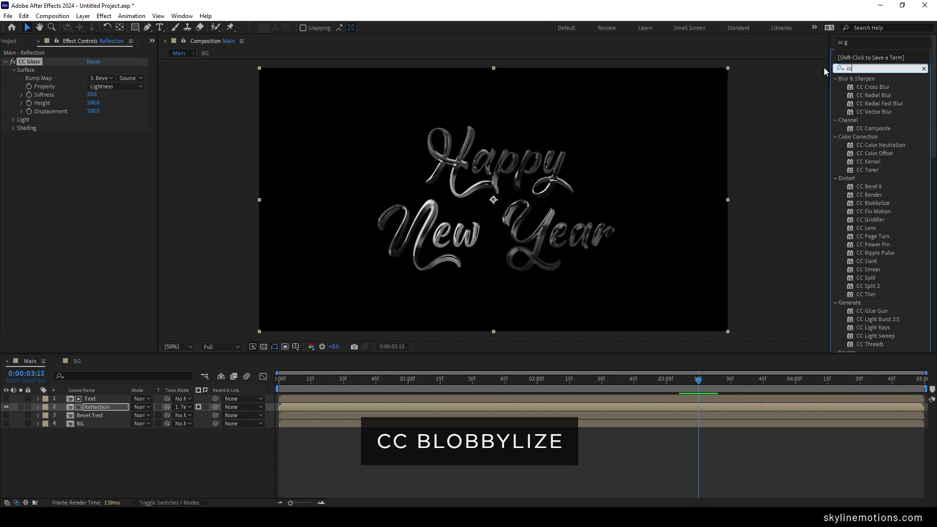
{"action": "type", "text": " blo"}
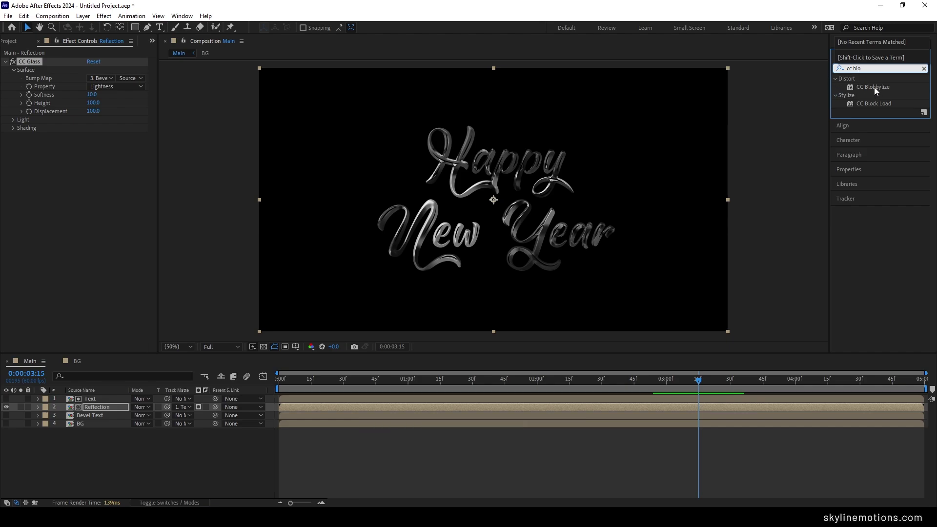
{"action": "left_click_drag", "start_coordinate": [875, 86], "coordinate": [104, 406]}
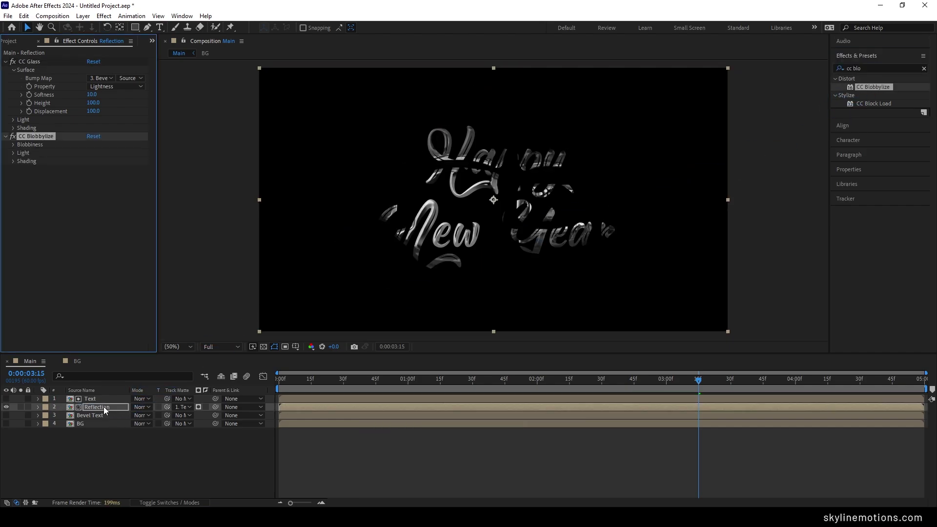
Set CC Blobbylize's blob layer to Bevel Text and its softness to 10.
{"action": "left_click", "coordinate": [13, 144]}
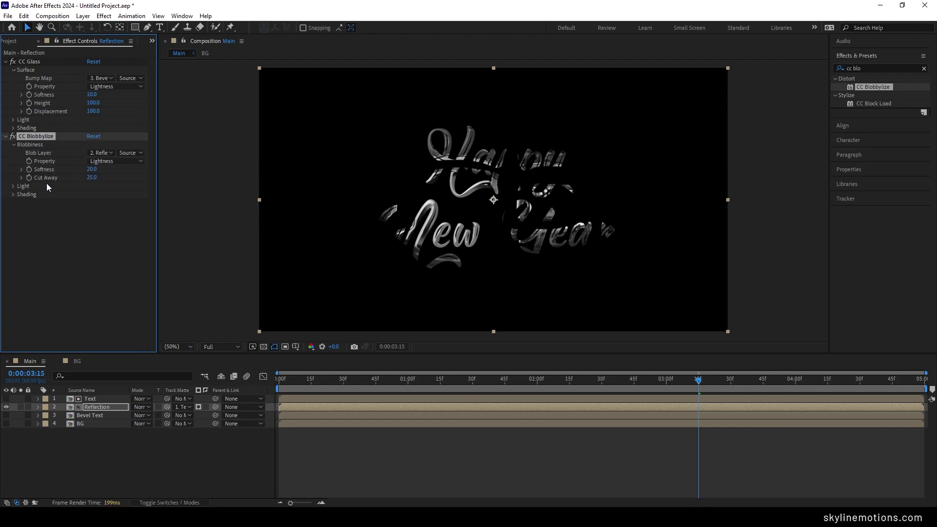
{"action": "left_click", "coordinate": [97, 153]}
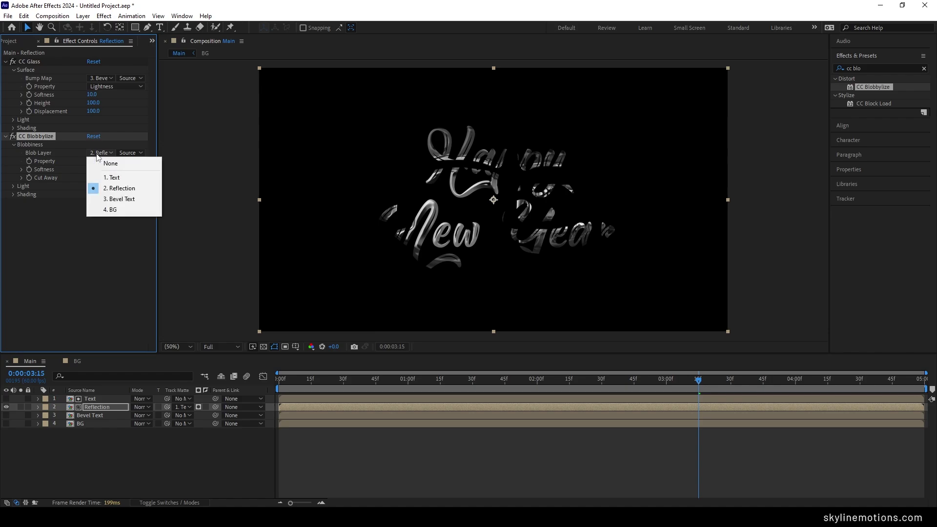
{"action": "left_click", "coordinate": [112, 199]}
{"action": "left_click", "coordinate": [91, 169]}
{"action": "type", "text": "10"}
{"action": "key", "text": "Return"}
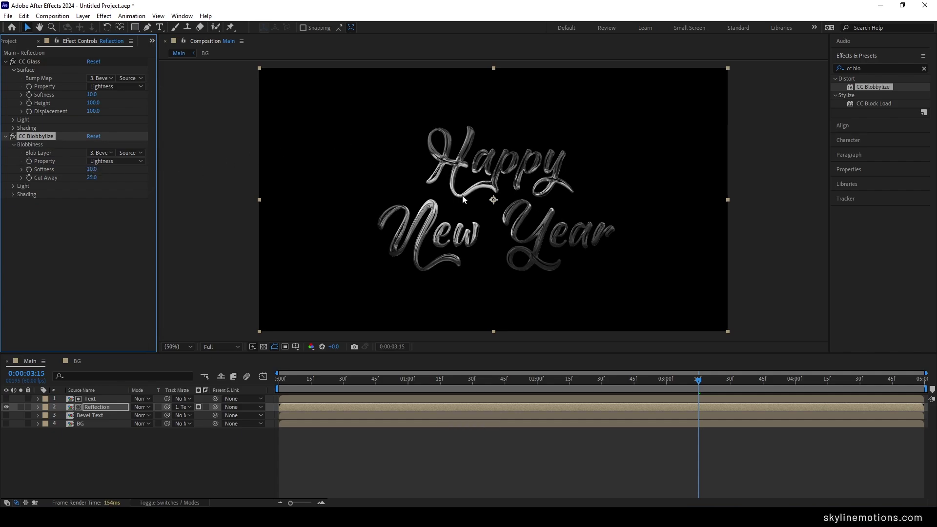
{"action": "key", "text": "slash"}
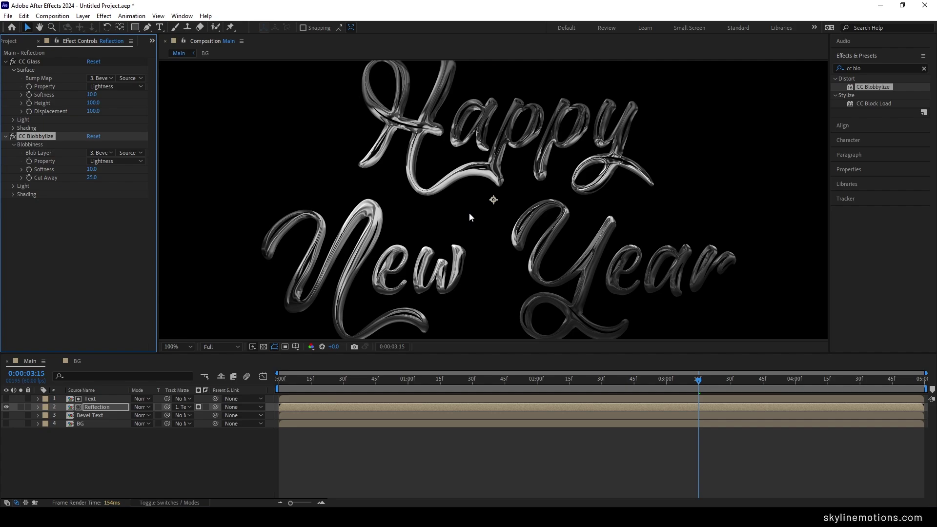
Make the BG layer visible again and scrub through Main to check the glassy text over it.
{"action": "key", "text": "comma"}
{"action": "left_click_drag", "start_coordinate": [528, 379], "coordinate": [675, 391]}
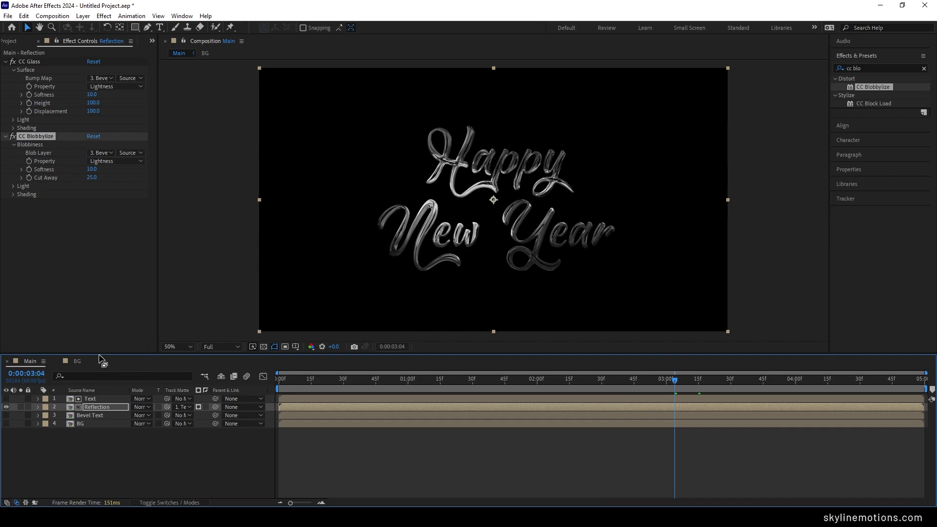
{"action": "left_click", "coordinate": [7, 424]}
{"action": "left_click_drag", "start_coordinate": [376, 380], "coordinate": [655, 382]}
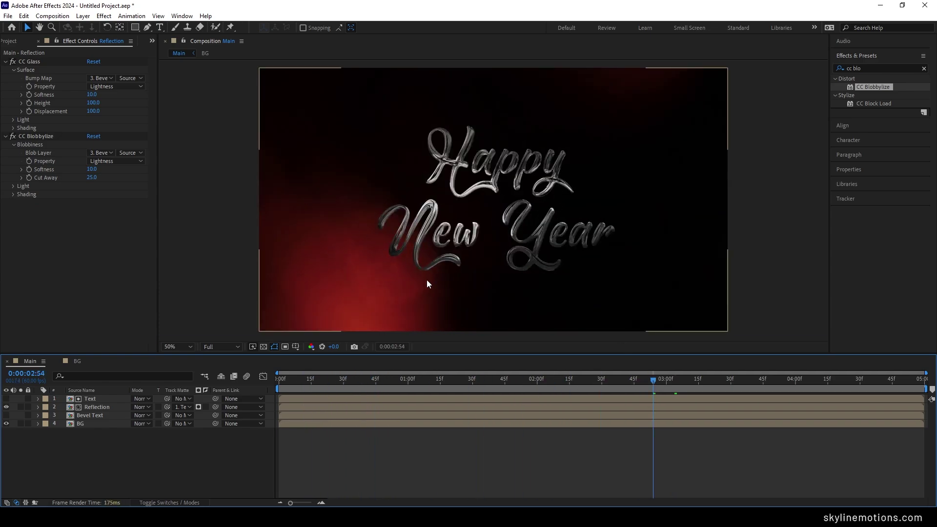
Pre-compose the Text, Reflection and Bevel Text layers into a composition named 3D Text, moving all attributes.
{"action": "left_click", "coordinate": [101, 418]}
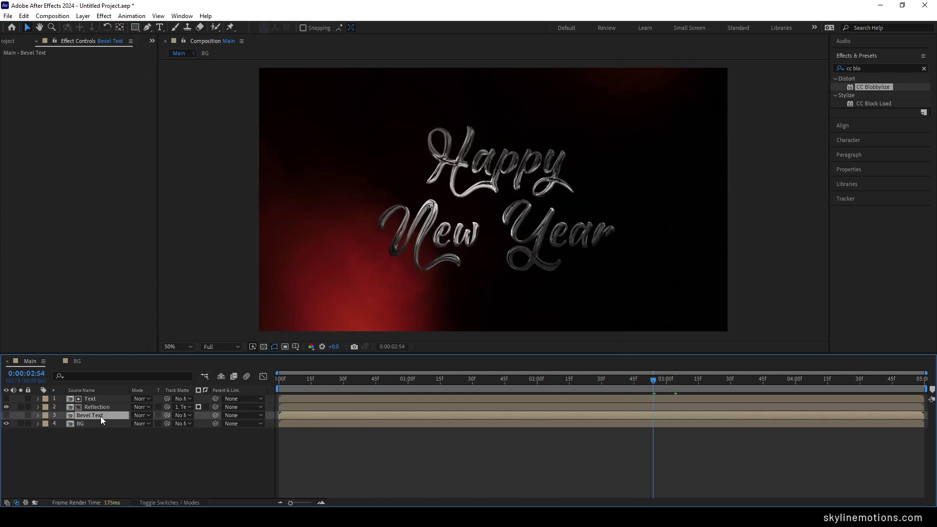
{"action": "left_click", "coordinate": [102, 408], "text": "ctrl"}
{"action": "left_click", "coordinate": [100, 401], "text": "ctrl"}
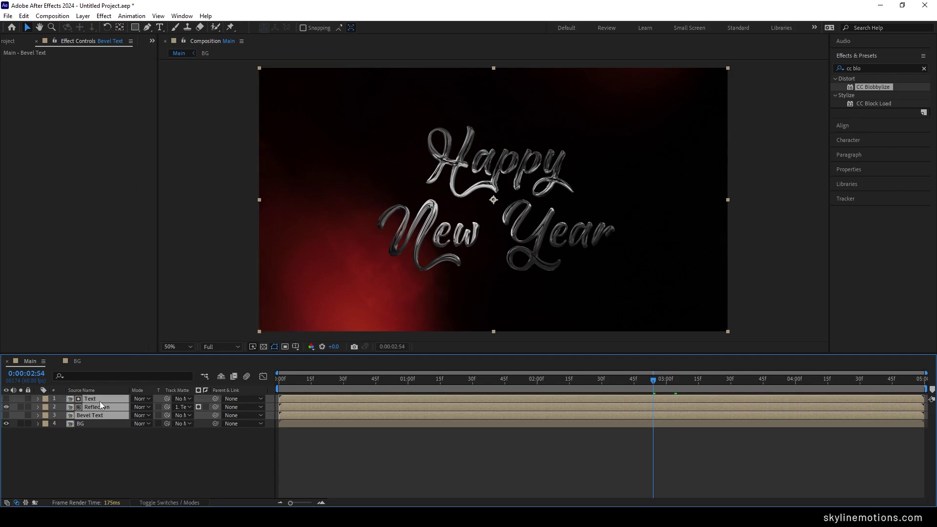
{"action": "right_click", "coordinate": [98, 404]}
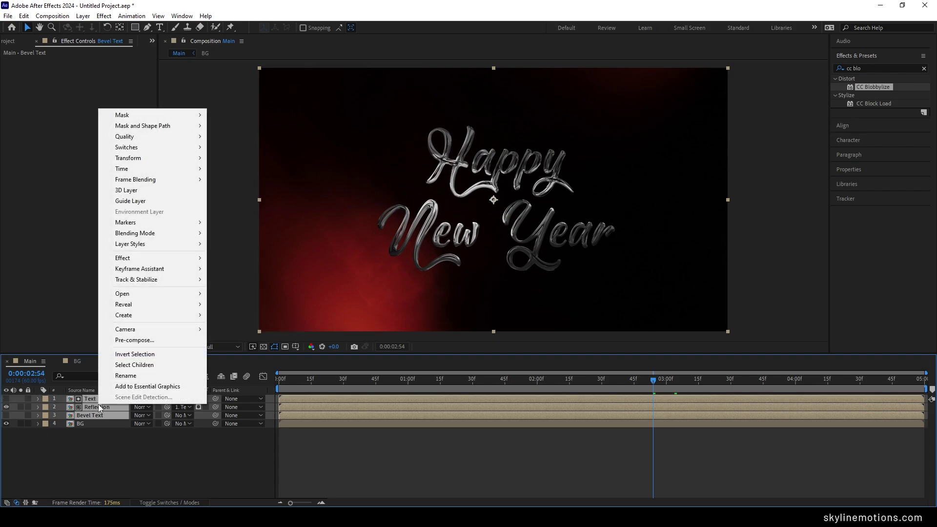
{"action": "left_click", "coordinate": [143, 341]}
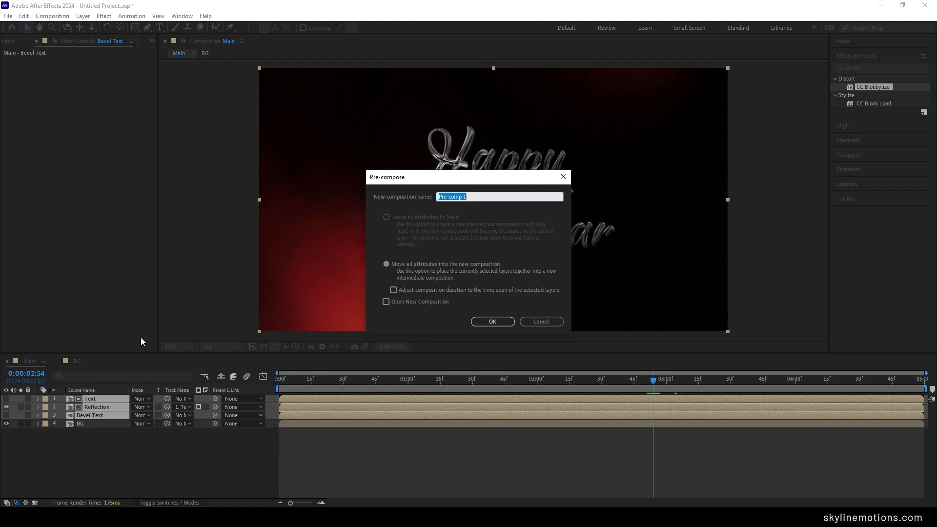
{"action": "type", "text": "3D Text"}
{"action": "left_click", "coordinate": [493, 321]}
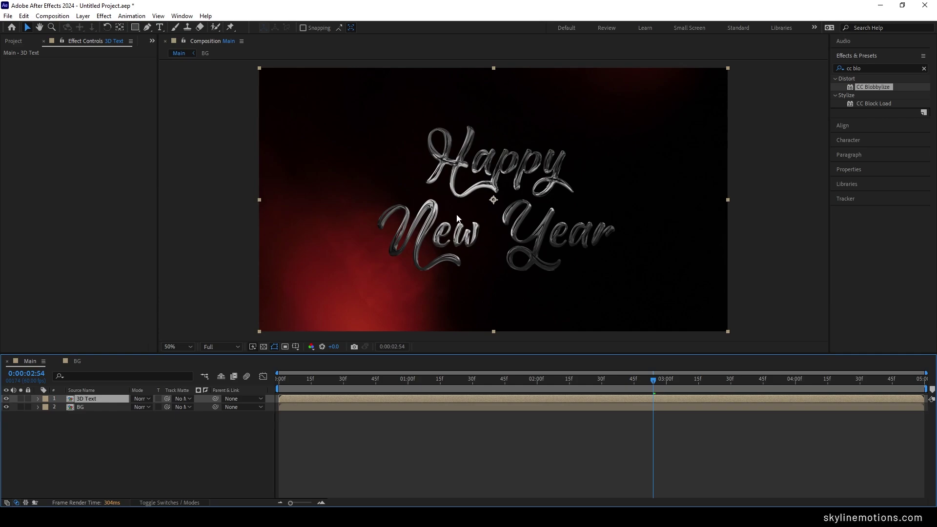
Set a Scale keyframe on the 3D Text layer at the last frame, 0:00:04:59.
{"action": "left_click_drag", "start_coordinate": [452, 382], "coordinate": [926, 386]}
{"action": "key", "text": "s"}
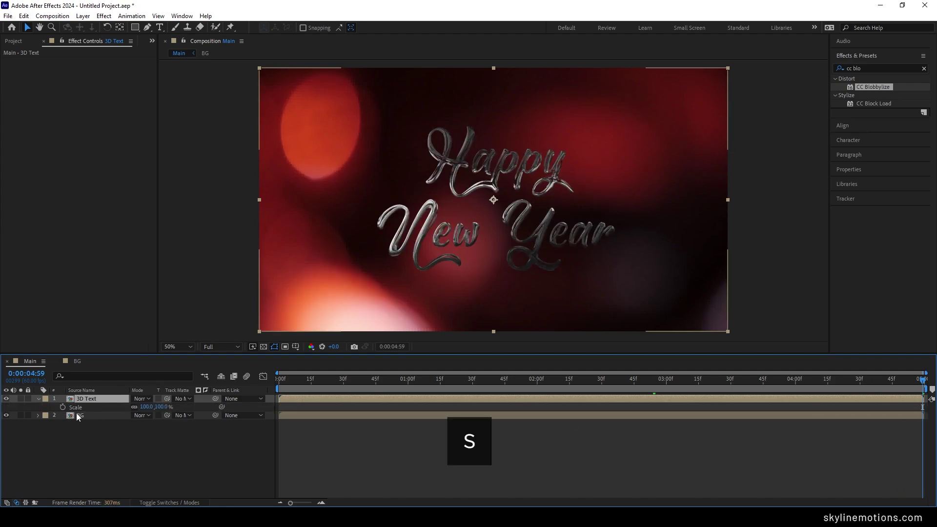
{"action": "left_click", "coordinate": [63, 407]}
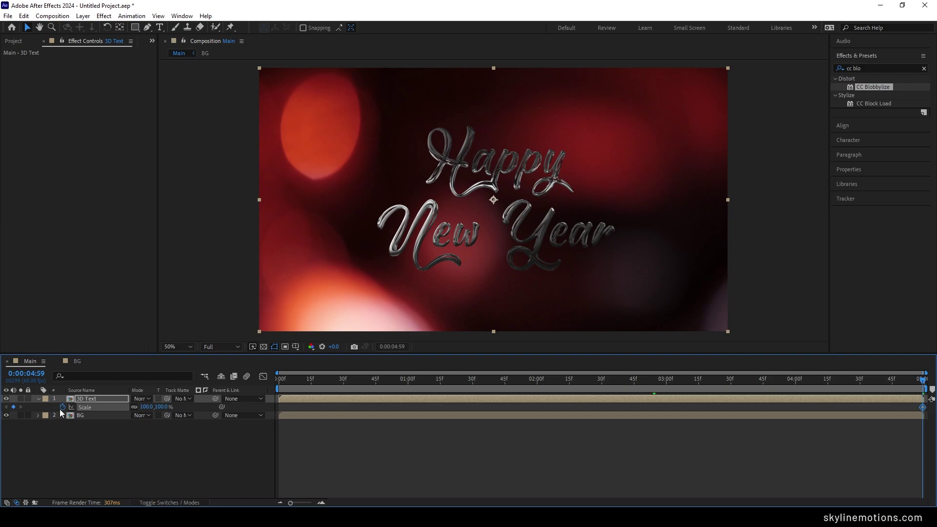
Set the 3D Text layer's scale to 120% at 0:00:00:00, preview the scaling and collapse the layer's properties.
{"action": "left_click_drag", "start_coordinate": [488, 384], "coordinate": [277, 379]}
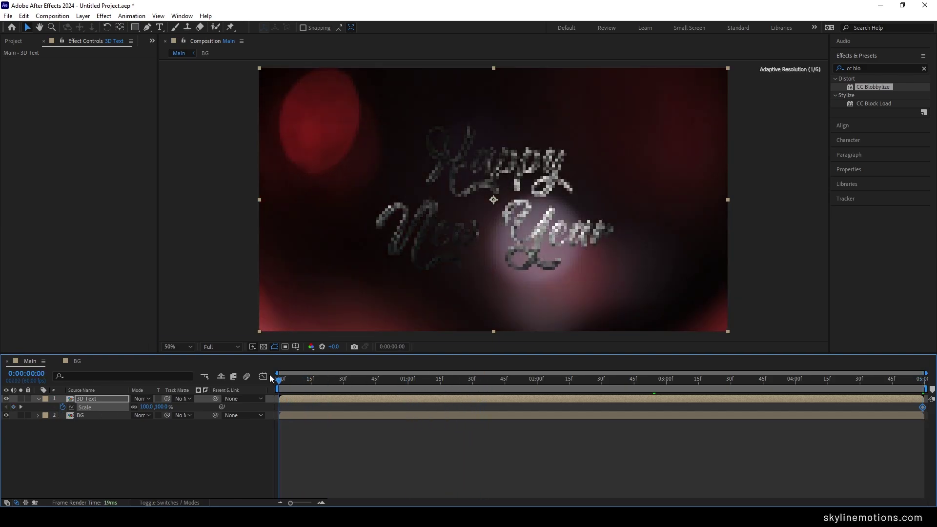
{"action": "left_click", "coordinate": [163, 407]}
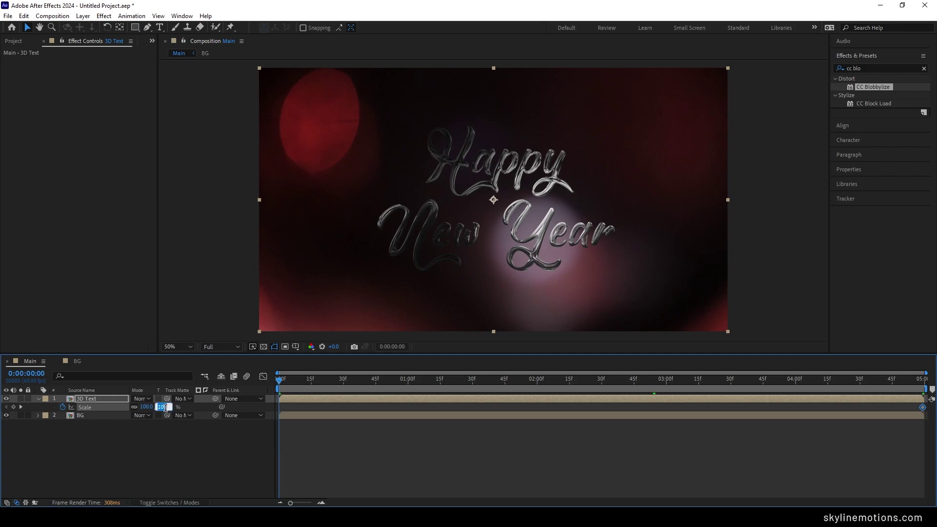
{"action": "type", "text": "120"}
{"action": "key", "text": "Return"}
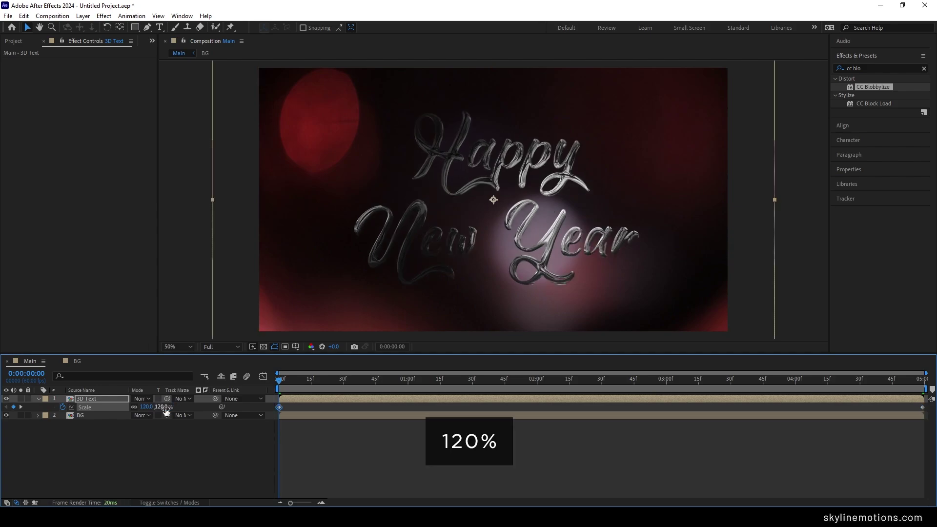
{"action": "left_click_drag", "start_coordinate": [286, 380], "coordinate": [720, 382]}
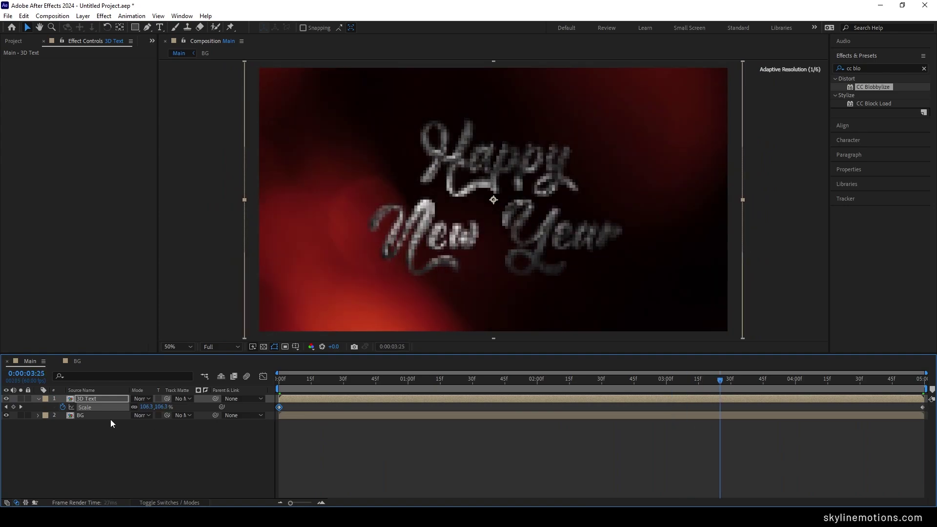
{"action": "left_click", "coordinate": [39, 399]}
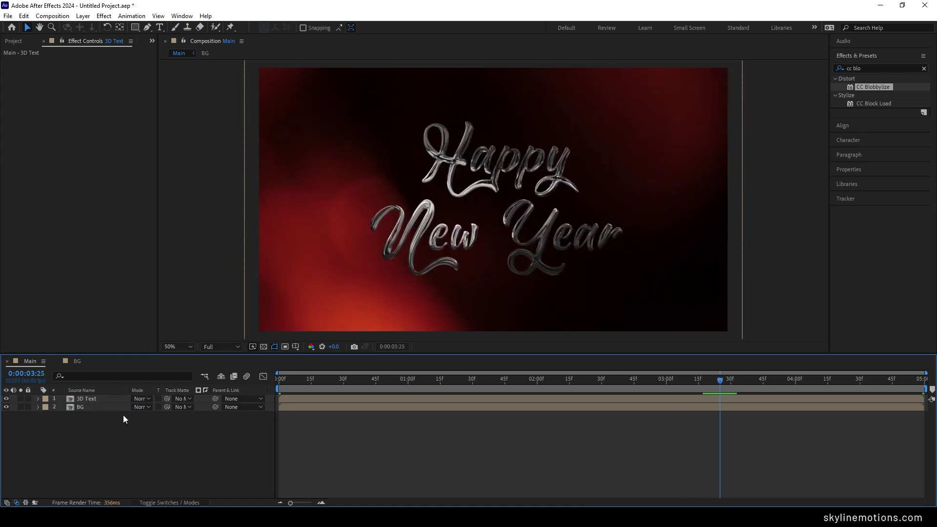
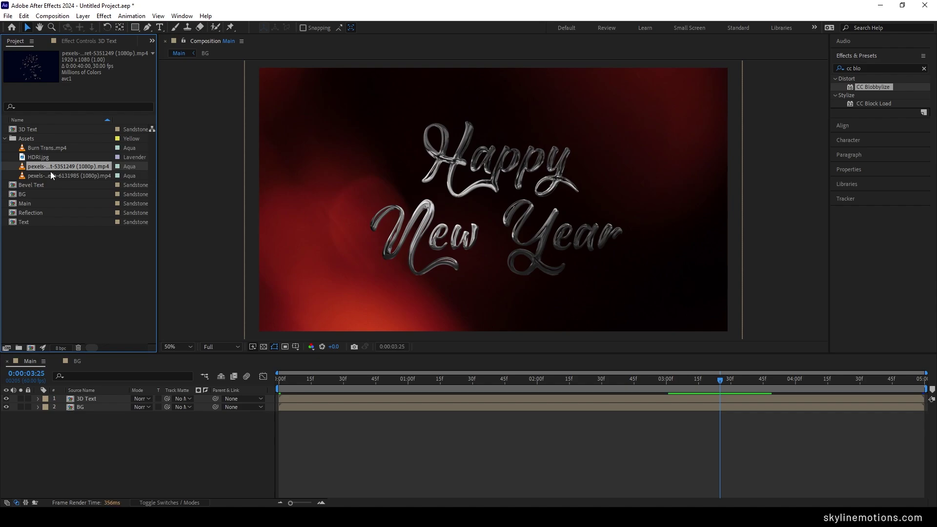
Create a composition from the fireworks footage, split the clip at 0:00:25:02 and delete the earlier part.
{"action": "left_click_drag", "start_coordinate": [57, 166], "coordinate": [31, 346]}
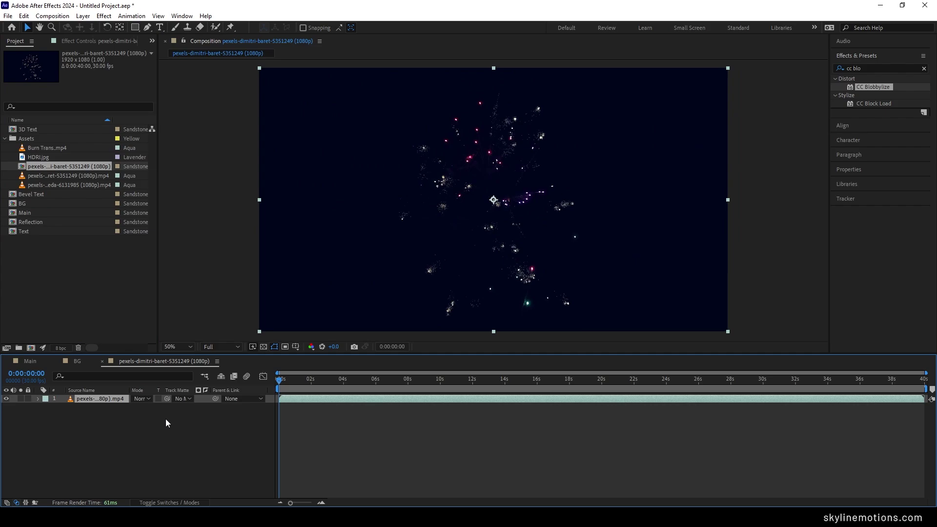
{"action": "left_click_drag", "start_coordinate": [302, 381], "coordinate": [682, 383]}
{"action": "key", "text": "ctrl+shift+d"}
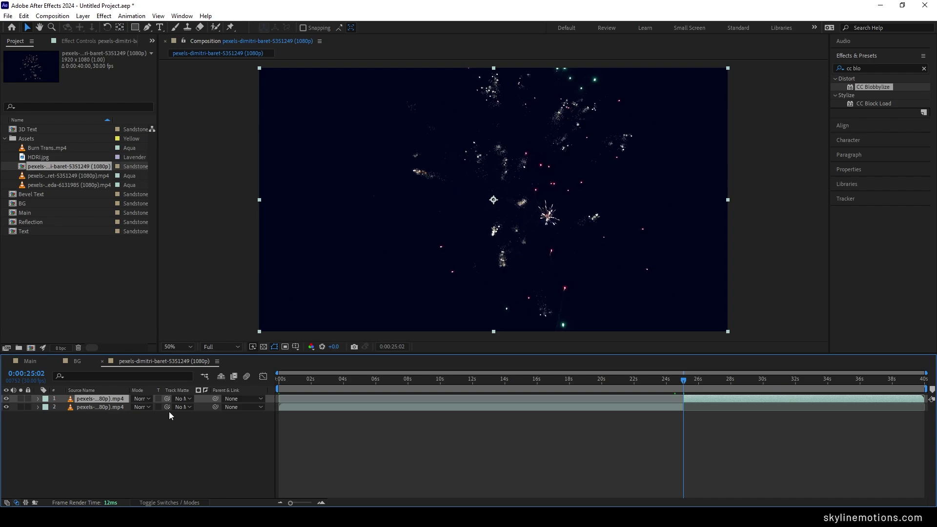
{"action": "left_click", "coordinate": [110, 408]}
{"action": "key", "text": "Delete"}
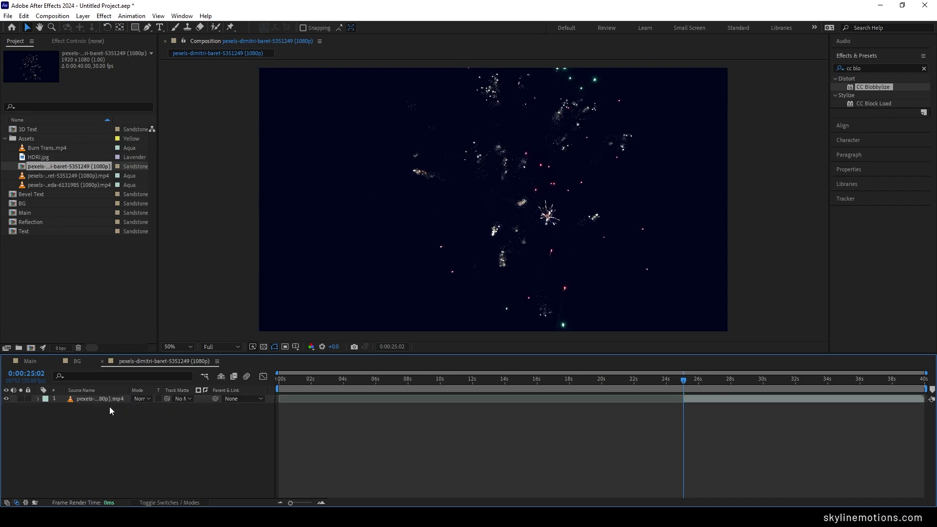
Shift the remaining fireworks clip to start at the beginning of its composition and deselect it.
{"action": "left_click_drag", "start_coordinate": [735, 383], "coordinate": [373, 385]}
{"action": "key", "text": "Home"}
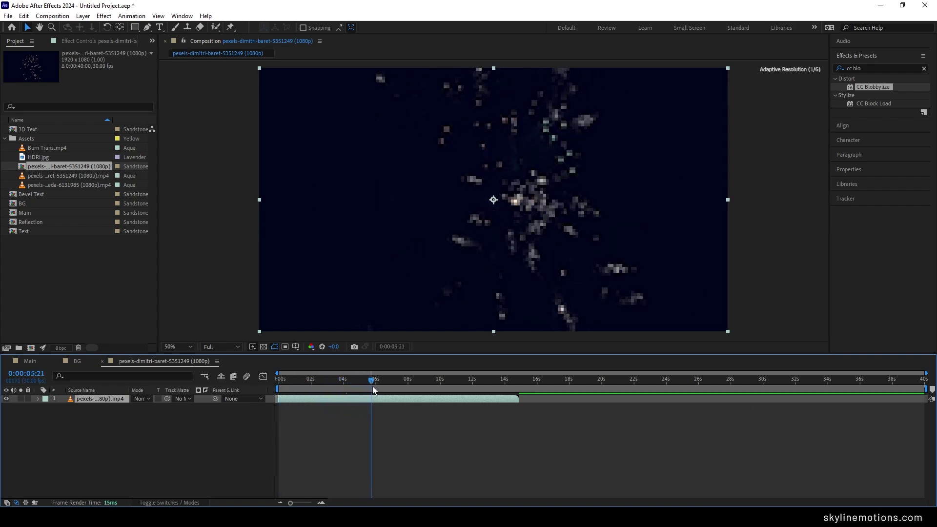
{"action": "left_click", "coordinate": [374, 414]}
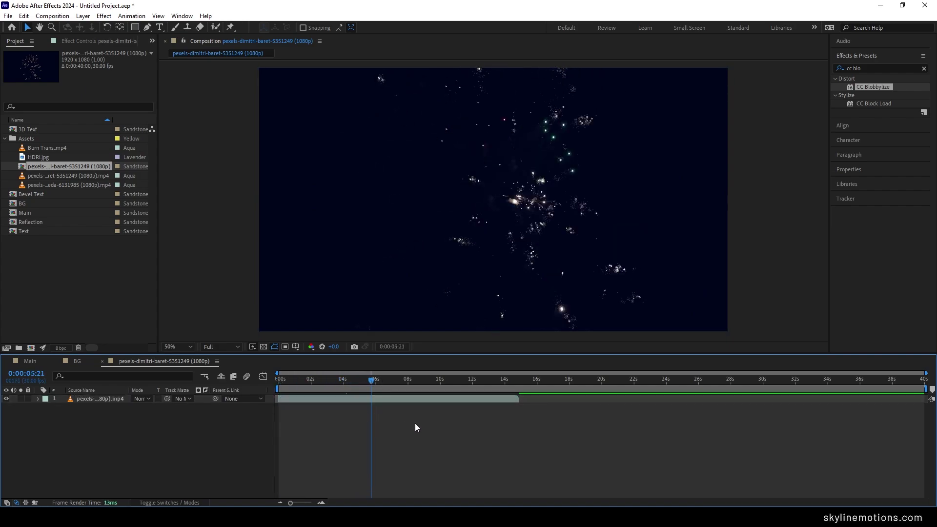
Set the fireworks composition's duration to 0:00:05:00 in its composition settings.
{"action": "left_click", "coordinate": [62, 21]}
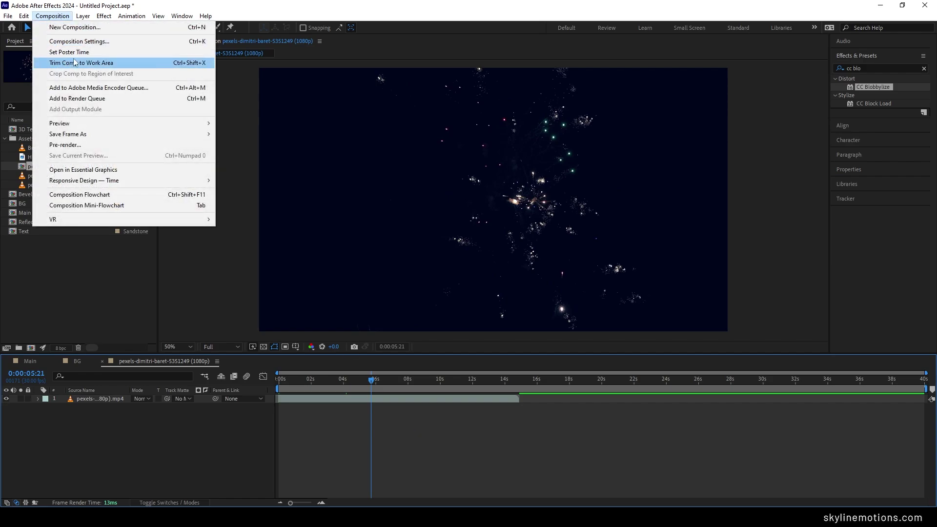
{"action": "left_click", "coordinate": [83, 42]}
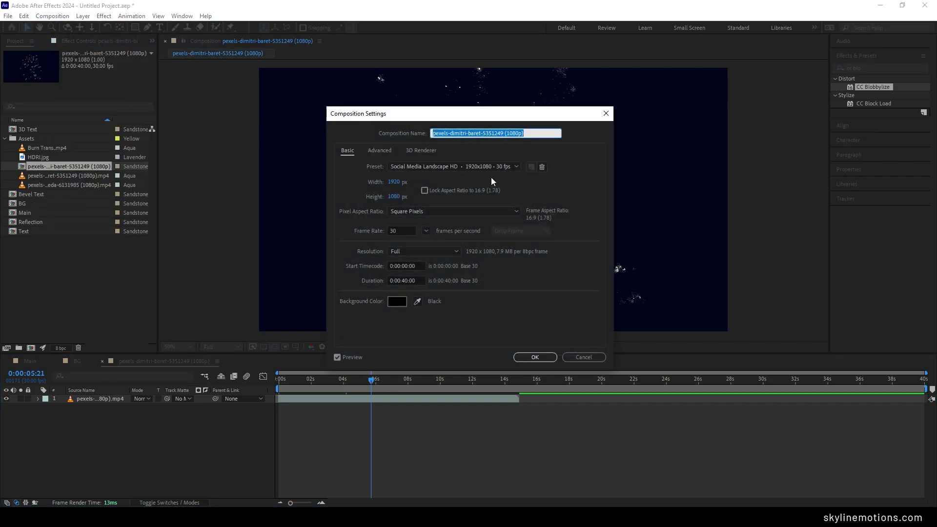
{"action": "left_click", "coordinate": [408, 280]}
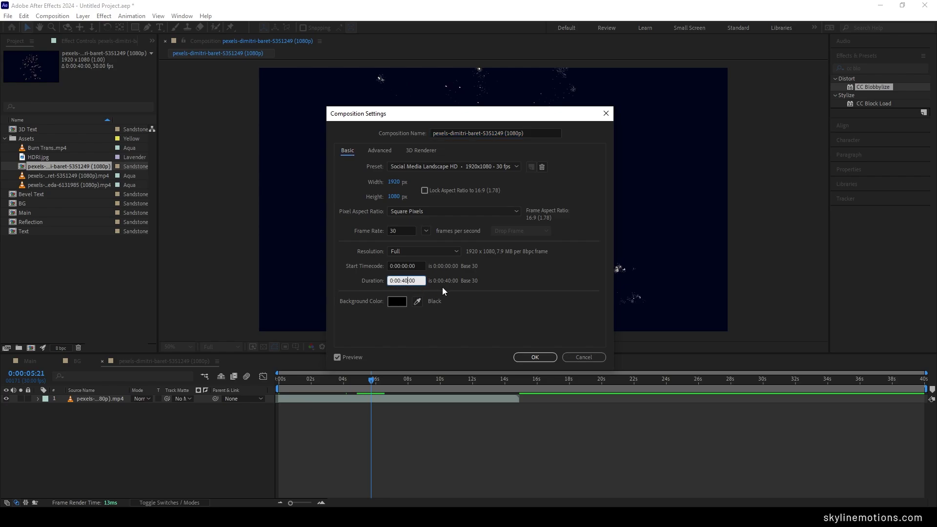
{"action": "key", "text": "BackSpace"}
{"action": "key", "text": "BackSpace"}
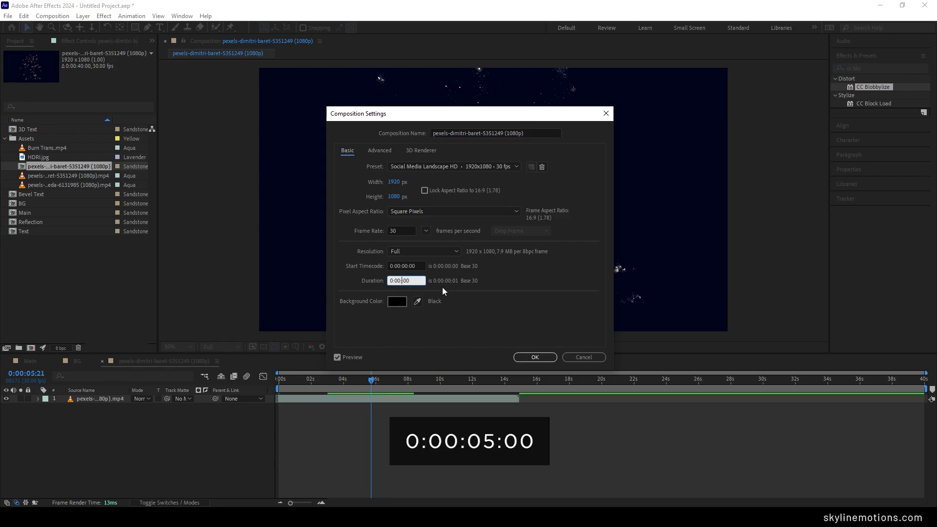
{"action": "type", "text": "00"}
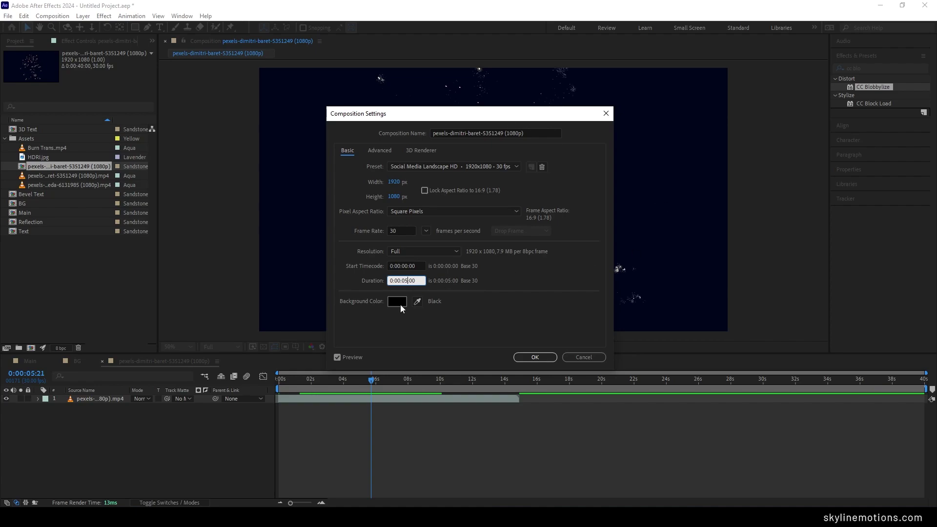
{"action": "left_click", "coordinate": [535, 358]}
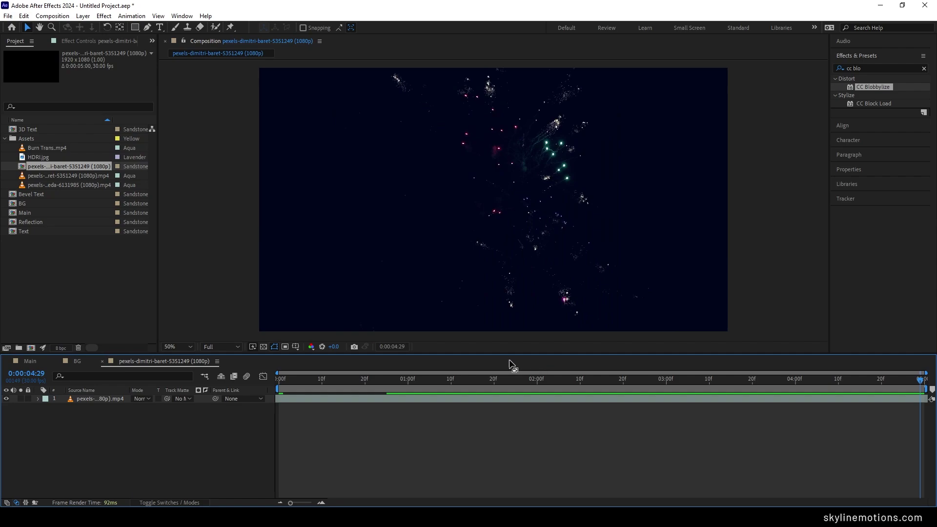
Close the fireworks composition, move it out of the Assets folder and rename it Sparkle.
{"action": "left_click", "coordinate": [102, 362]}
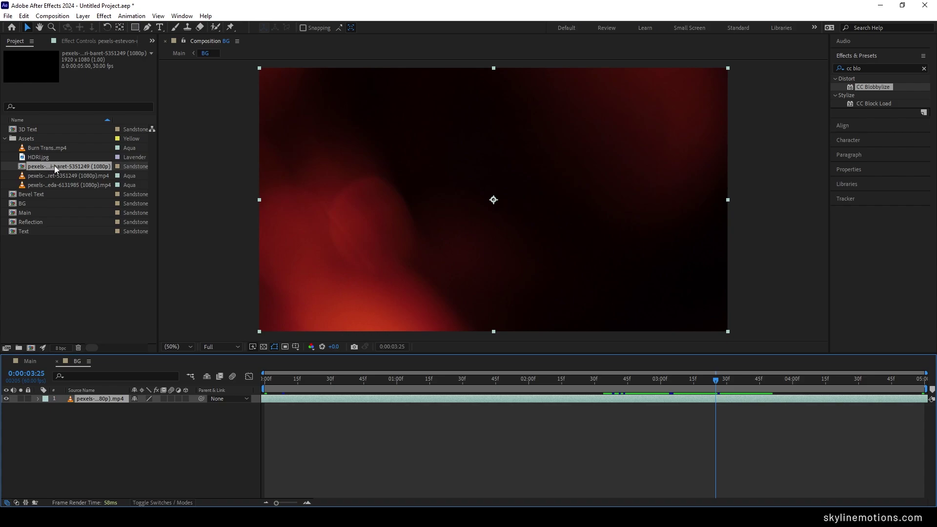
{"action": "left_click_drag", "start_coordinate": [55, 165], "coordinate": [69, 262]}
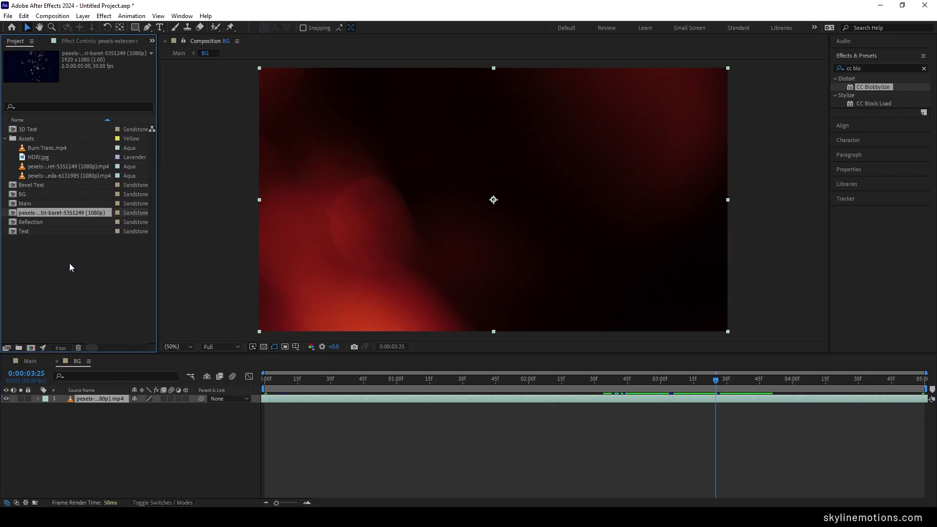
{"action": "right_click", "coordinate": [60, 213]}
{"action": "left_click", "coordinate": [95, 372]}
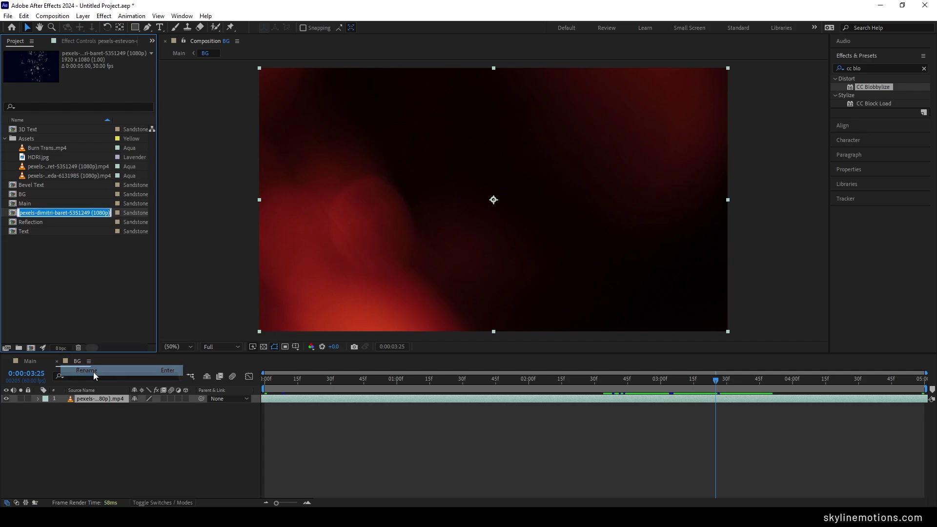
{"action": "type", "text": "Sparkle"}
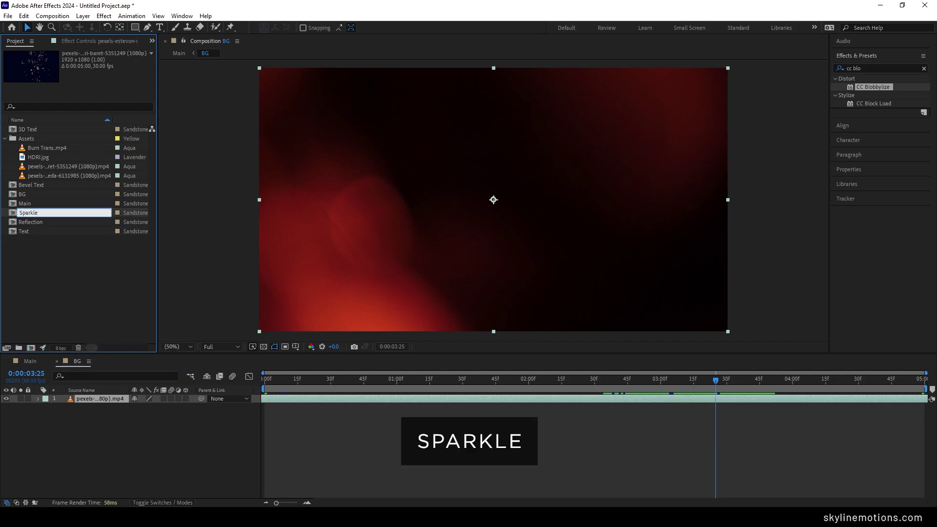
{"action": "key", "text": "Return"}
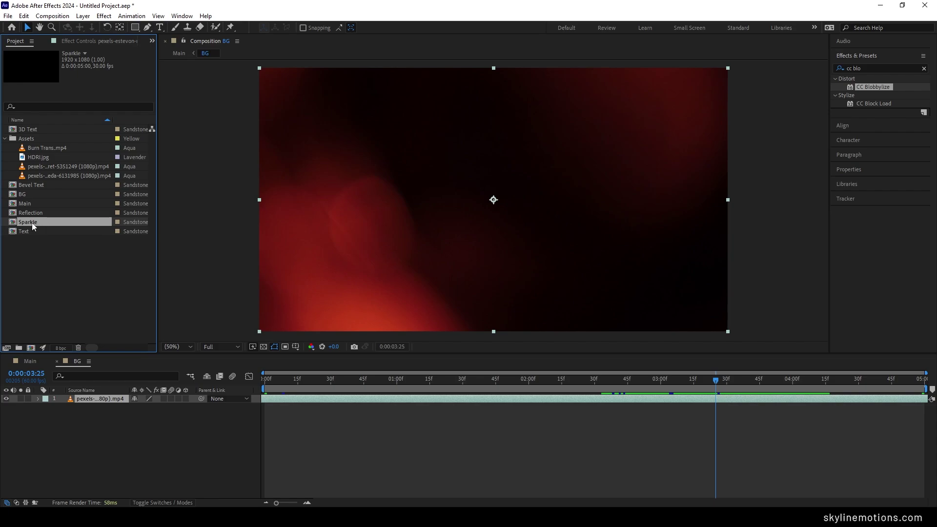
Add the Sparkle composition above 3D Text in Main, set its blending mode to Screen and preview the result.
{"action": "left_click_drag", "start_coordinate": [31, 223], "coordinate": [93, 401]}
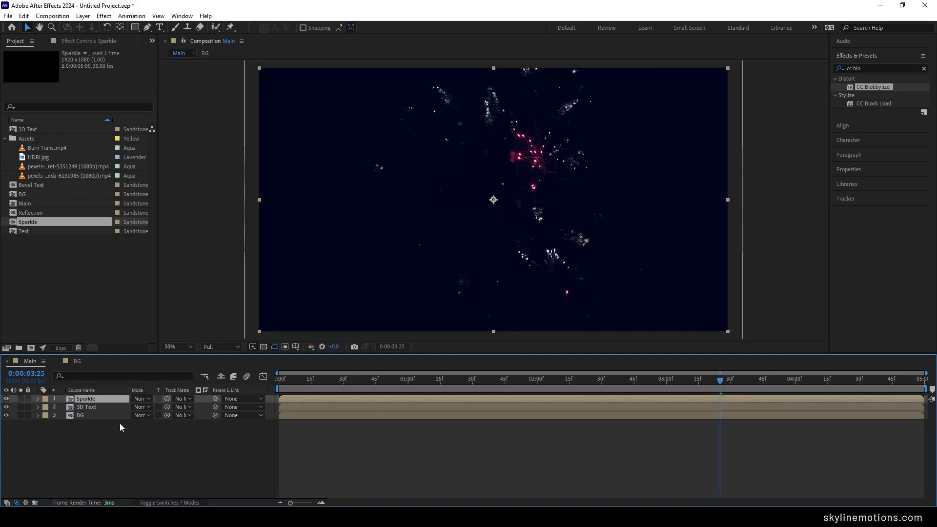
{"action": "left_click", "coordinate": [141, 399]}
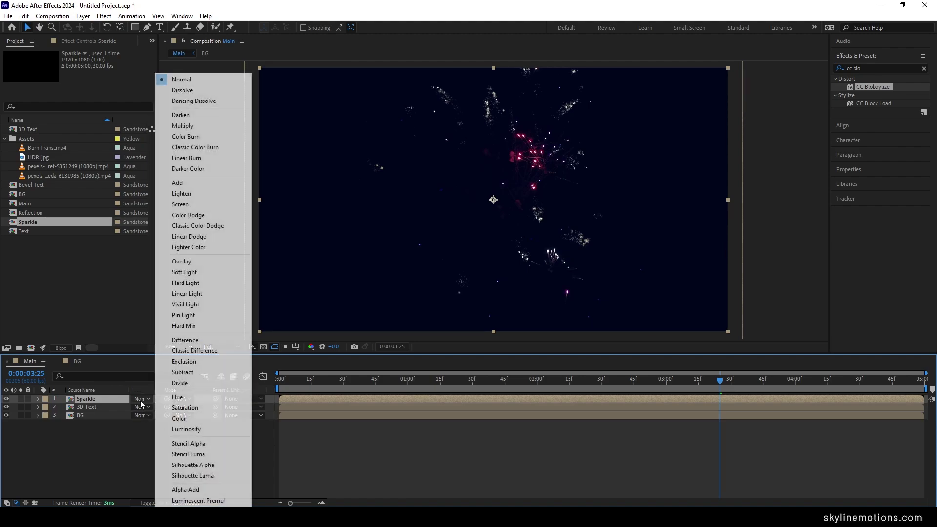
{"action": "left_click", "coordinate": [179, 205]}
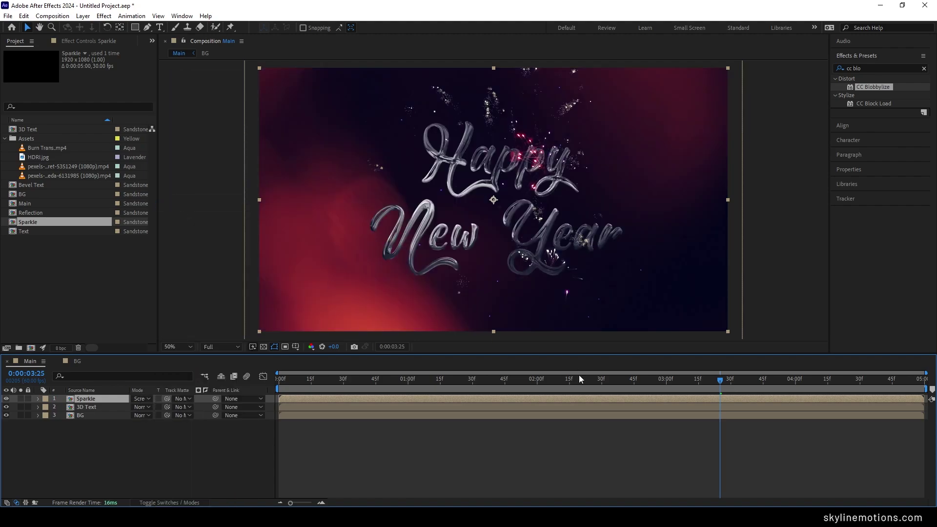
{"action": "left_click_drag", "start_coordinate": [554, 381], "coordinate": [496, 379]}
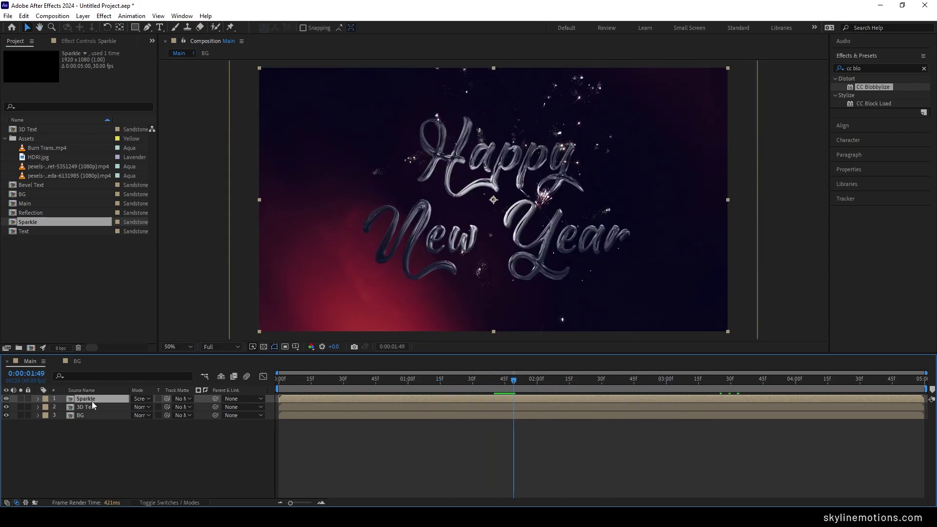
Apply a Glow effect to the Sparkle layer, set its Glow Radius to 20 and deselect the layer.
{"action": "left_click", "coordinate": [871, 68]}
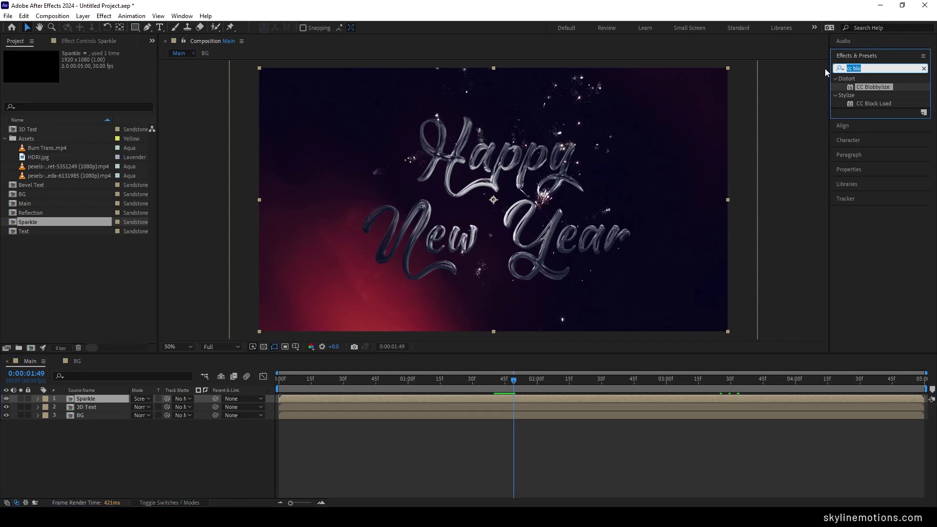
{"action": "type", "text": "glow"}
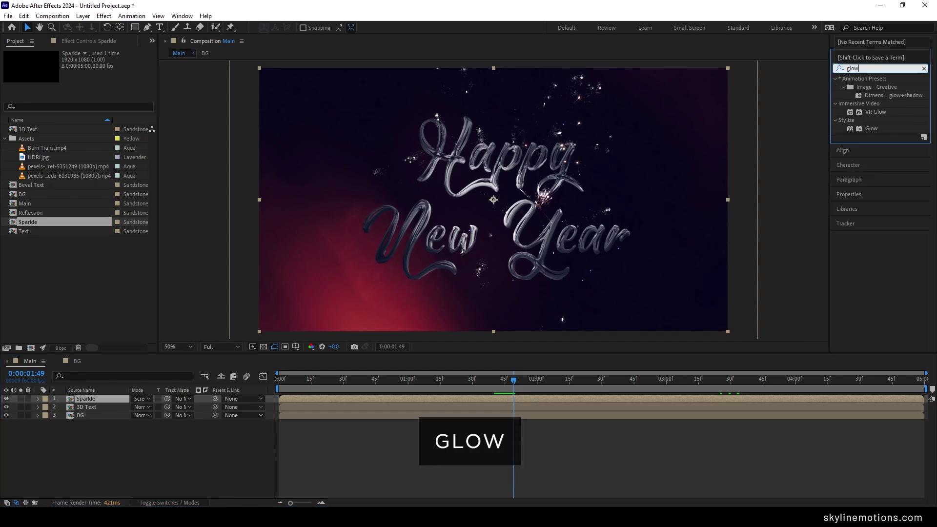
{"action": "left_click_drag", "start_coordinate": [871, 129], "coordinate": [95, 399]}
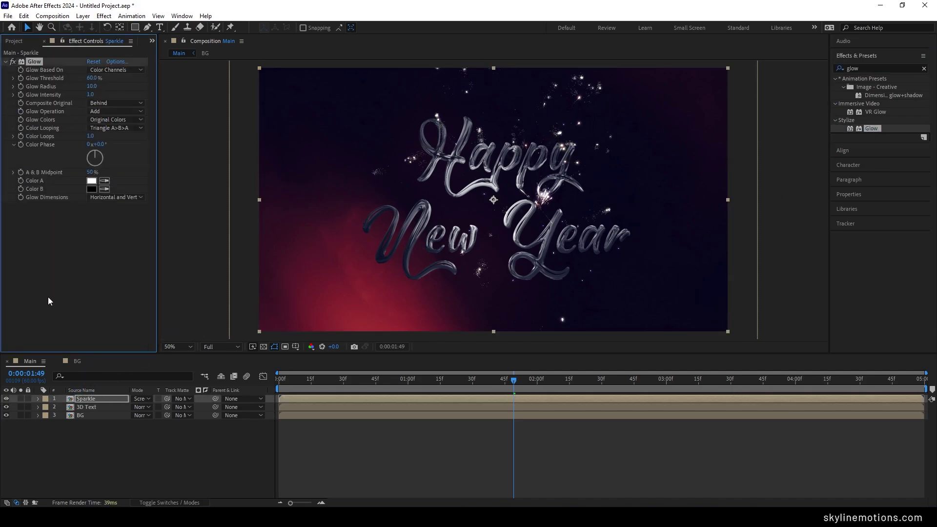
{"action": "left_click", "coordinate": [91, 87]}
{"action": "type", "text": "20"}
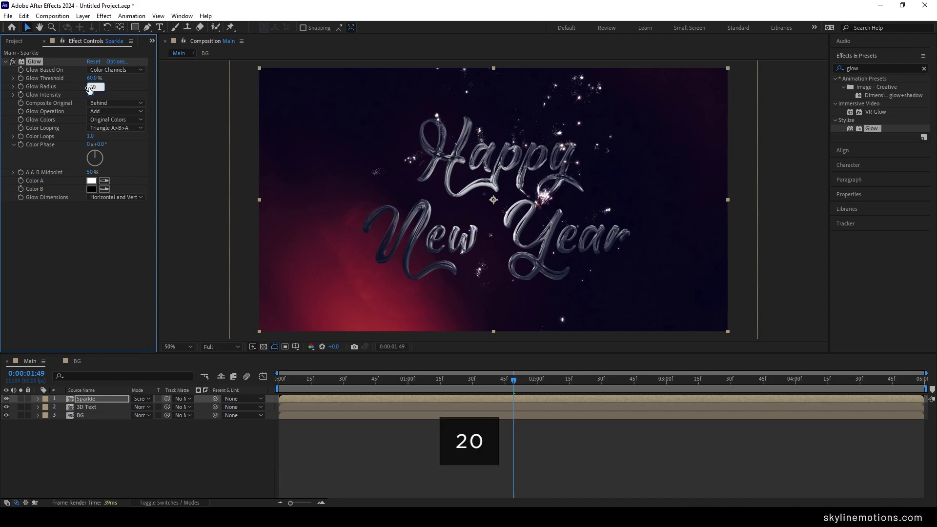
{"action": "key", "text": "Return"}
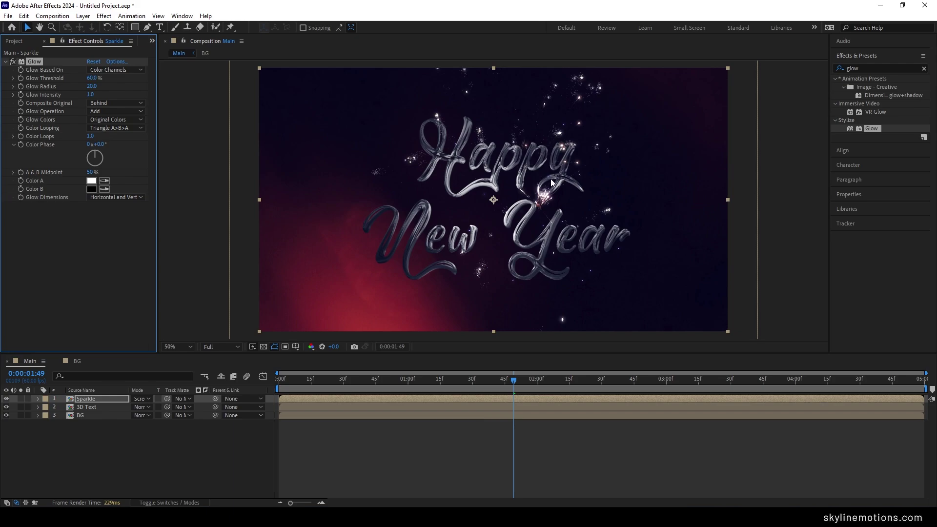
{"action": "left_click", "coordinate": [215, 447]}
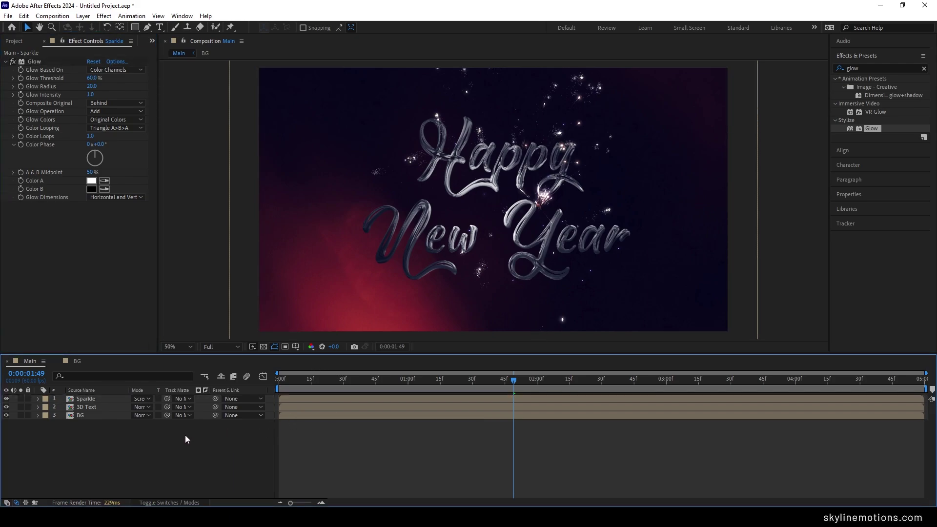
Create an adjustment layer at the top of the Main composition and rename it Color.
{"action": "left_click", "coordinate": [83, 15]}
{"action": "mouse_move", "coordinate": [147, 27]}
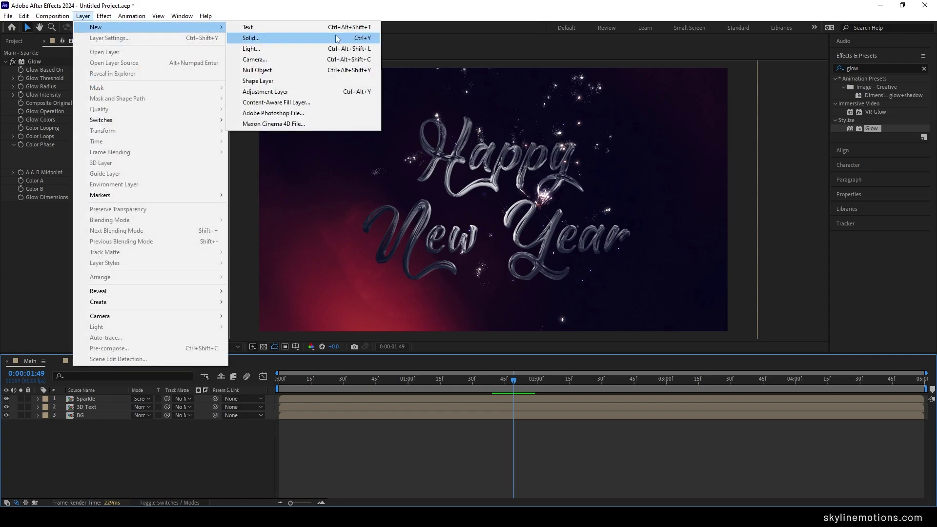
{"action": "left_click", "coordinate": [274, 92]}
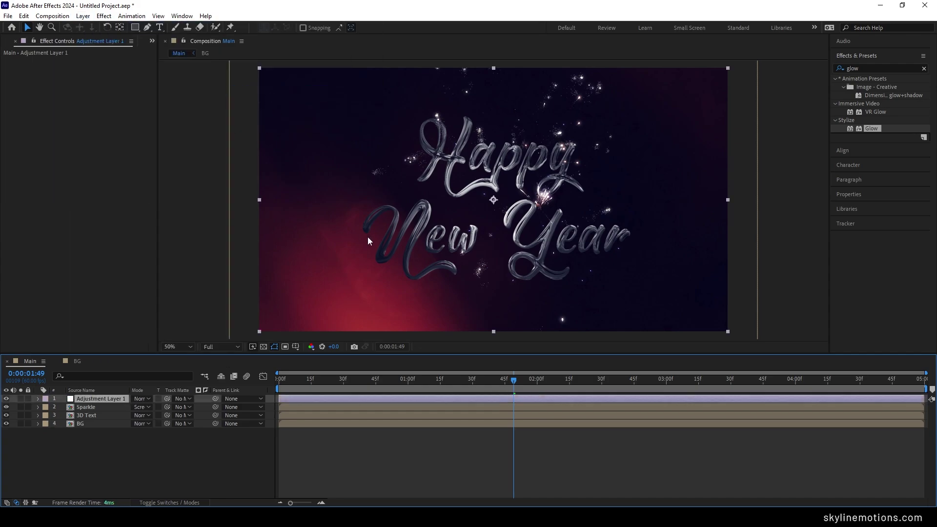
{"action": "right_click", "coordinate": [110, 401]}
{"action": "left_click", "coordinate": [153, 372]}
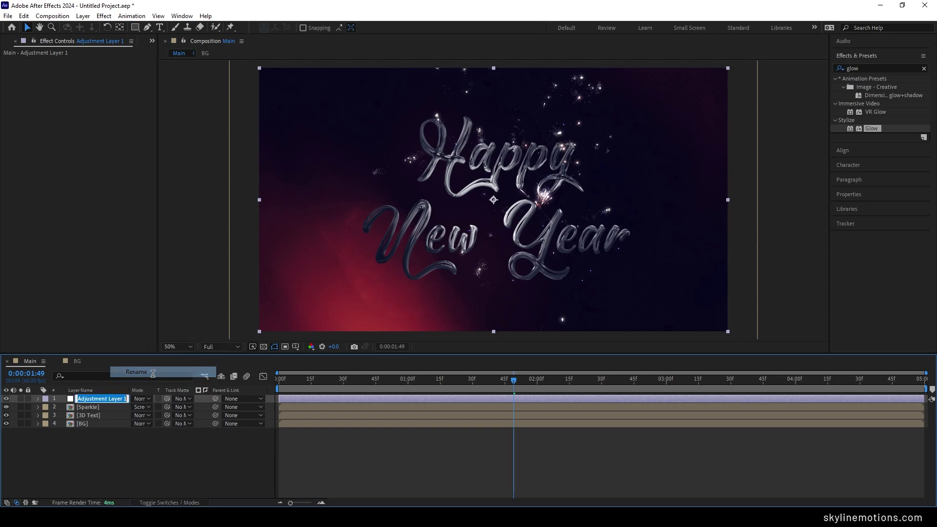
{"action": "type", "text": "Col"}
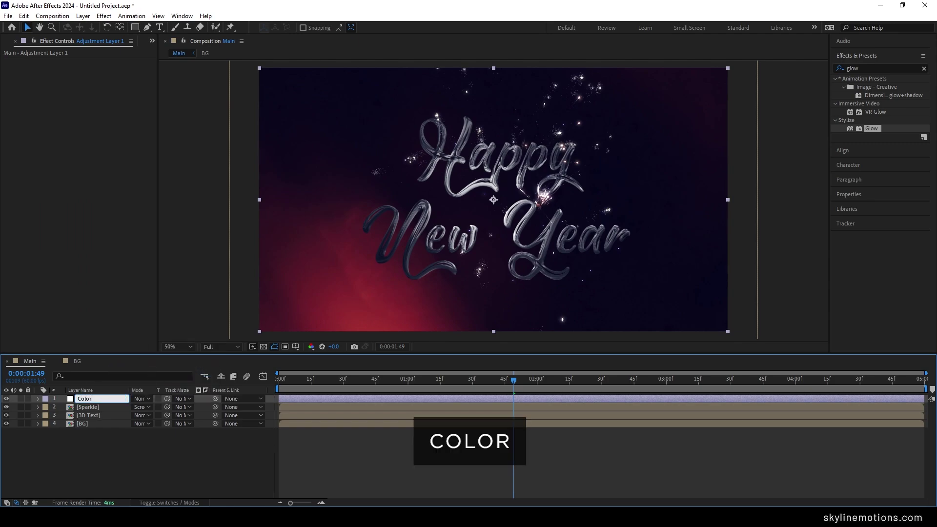
{"action": "type", "text": "or"}
{"action": "key", "text": "Return"}
{"action": "left_click", "coordinate": [130, 462]}
Apply a Curves effect to the Color layer and raise the midpoint of its Blue channel slightly.
{"action": "left_click", "coordinate": [95, 397]}
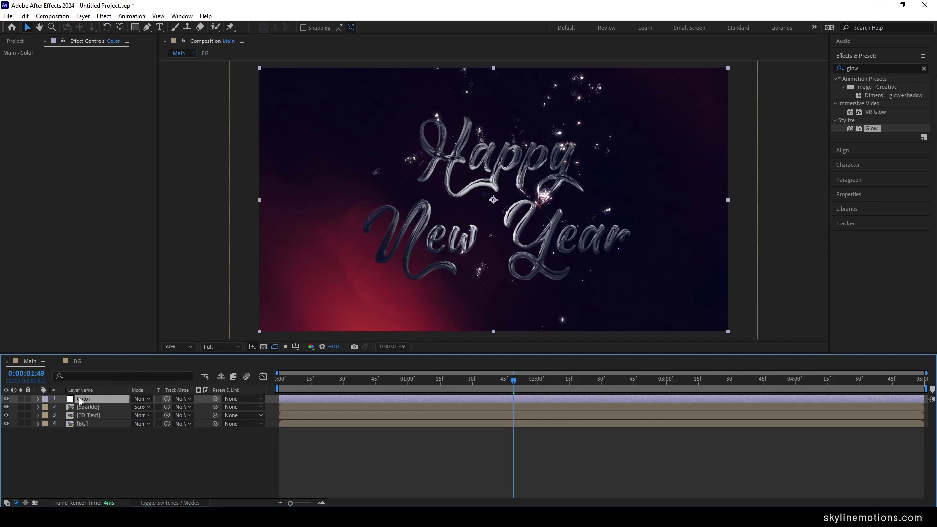
{"action": "left_click", "coordinate": [885, 68]}
{"action": "type", "text": "curt"}
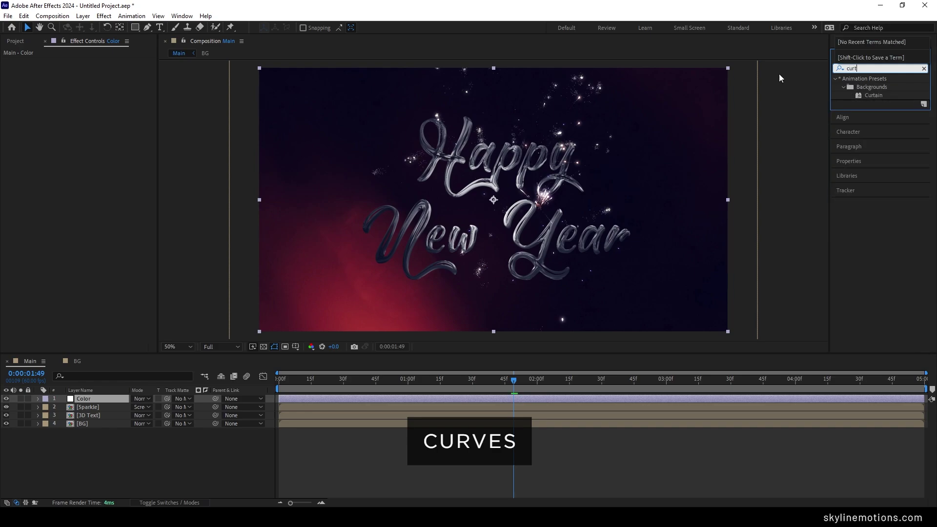
{"action": "key", "text": "BackSpace"}
{"action": "type", "text": "v"}
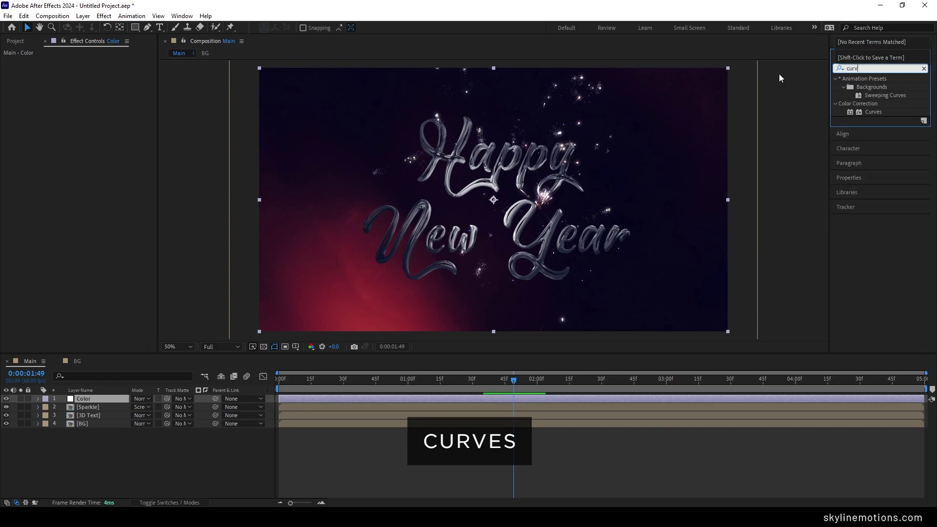
{"action": "left_click_drag", "start_coordinate": [874, 112], "coordinate": [94, 398]}
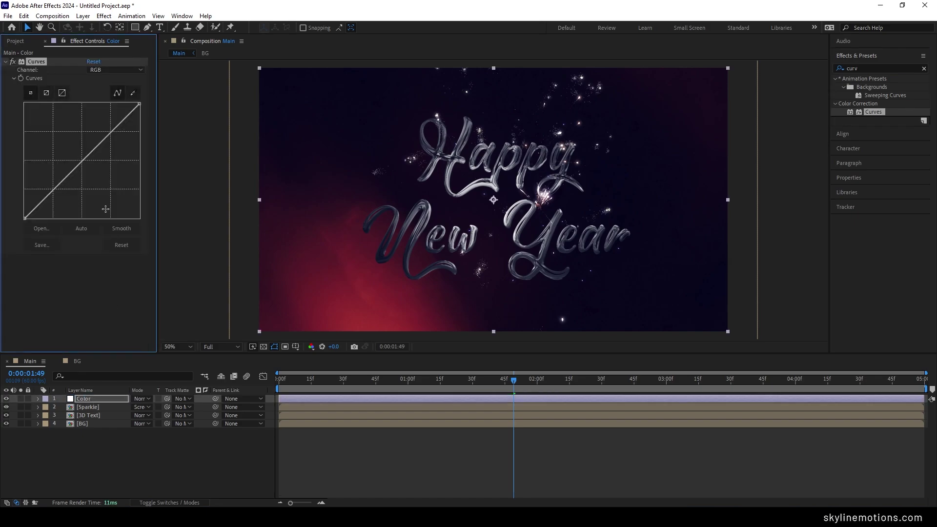
{"action": "left_click", "coordinate": [110, 69]}
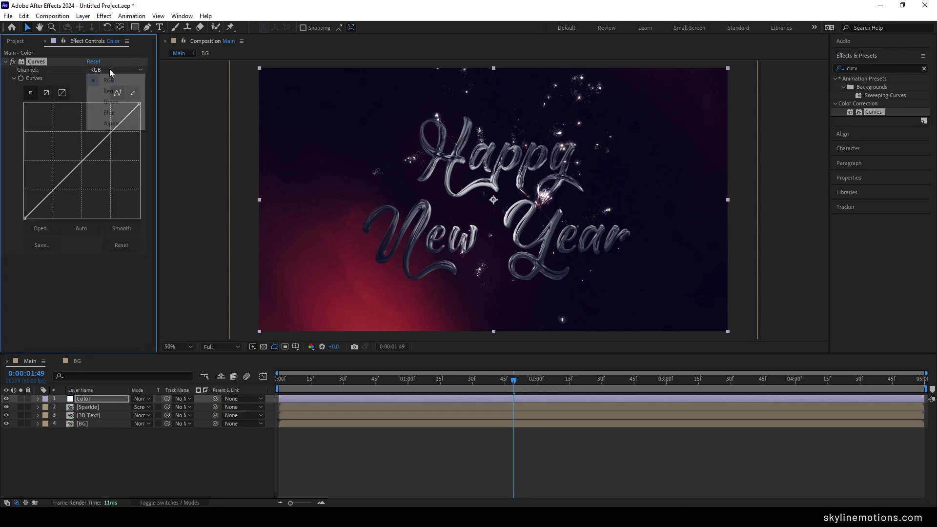
{"action": "left_click", "coordinate": [108, 113]}
{"action": "left_click_drag", "start_coordinate": [81, 160], "coordinate": [78, 158]}
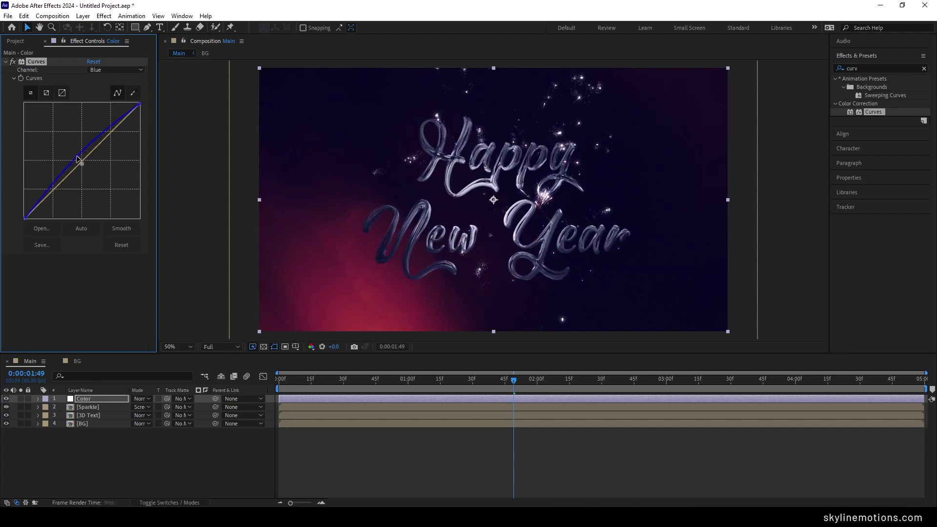
Add Hue/Saturation to the Color layer with Master Saturation at 20, fine-tune the blue curve and preview the grading.
{"action": "left_click", "coordinate": [876, 68]}
{"action": "type", "text": "hue"}
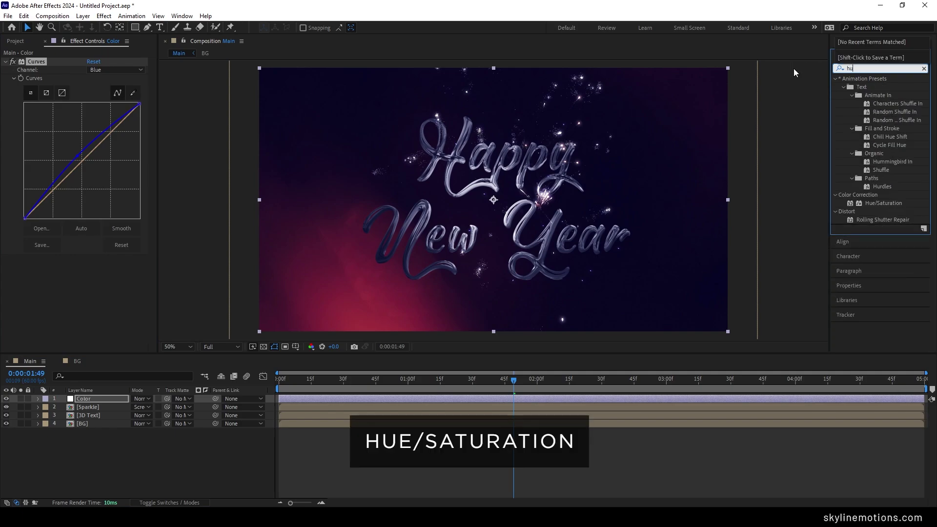
{"action": "left_click", "coordinate": [886, 129]}
{"action": "left_click_drag", "start_coordinate": [888, 131], "coordinate": [86, 397]}
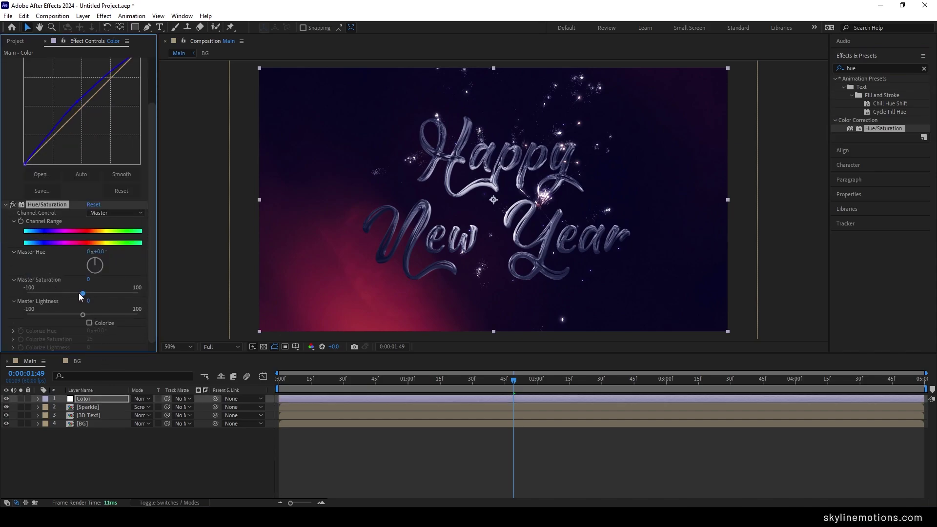
{"action": "left_click_drag", "start_coordinate": [83, 294], "coordinate": [89, 294]}
{"action": "left_click", "coordinate": [90, 280]}
{"action": "type", "text": "20"}
{"action": "key", "text": "Return"}
{"action": "left_click_drag", "start_coordinate": [79, 102], "coordinate": [78, 103]}
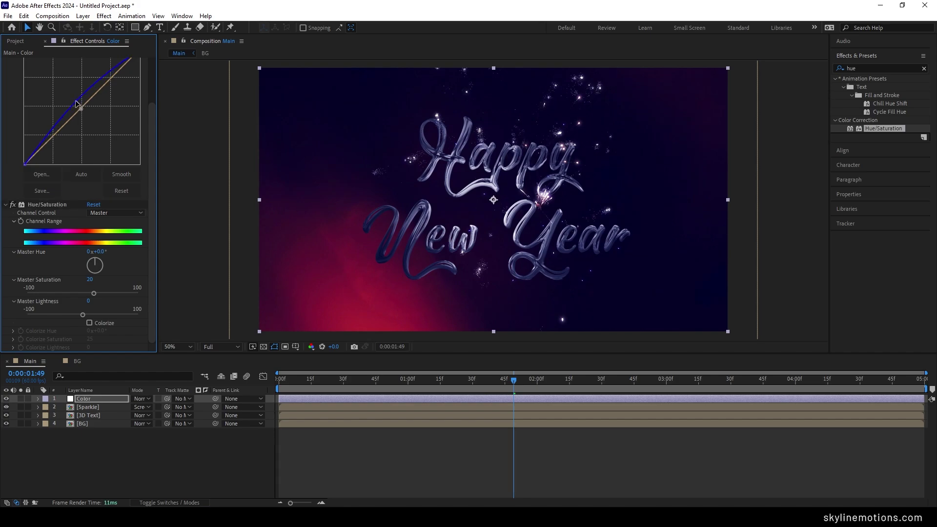
{"action": "left_click_drag", "start_coordinate": [494, 379], "coordinate": [721, 385]}
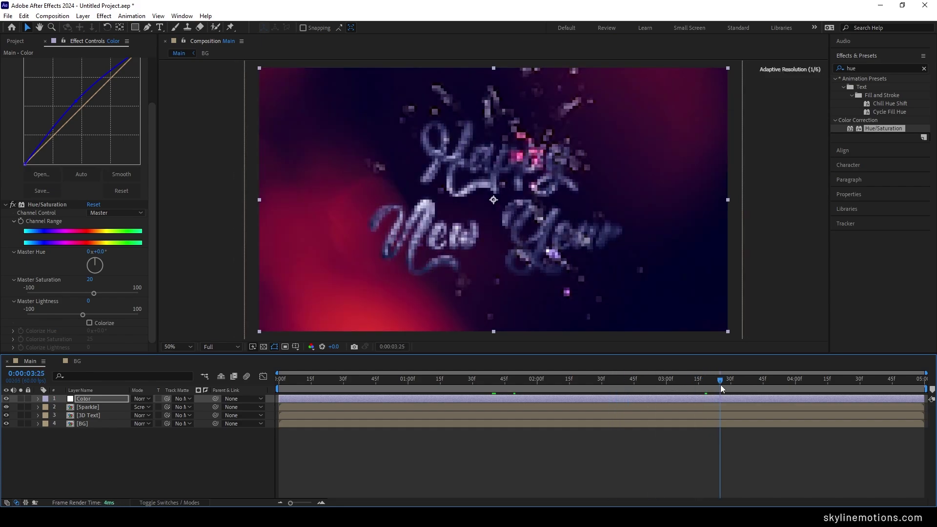
Shift the fireworks clip earlier inside the Sparkle composition and preview the new timing in Main.
{"action": "double_click", "coordinate": [95, 410]}
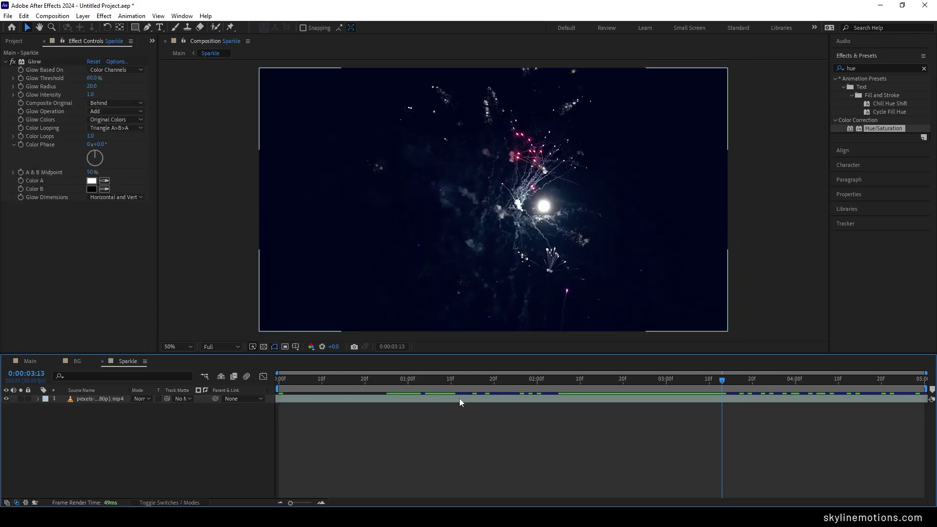
{"action": "left_click_drag", "start_coordinate": [699, 403], "coordinate": [547, 400]}
{"action": "key", "text": "space"}
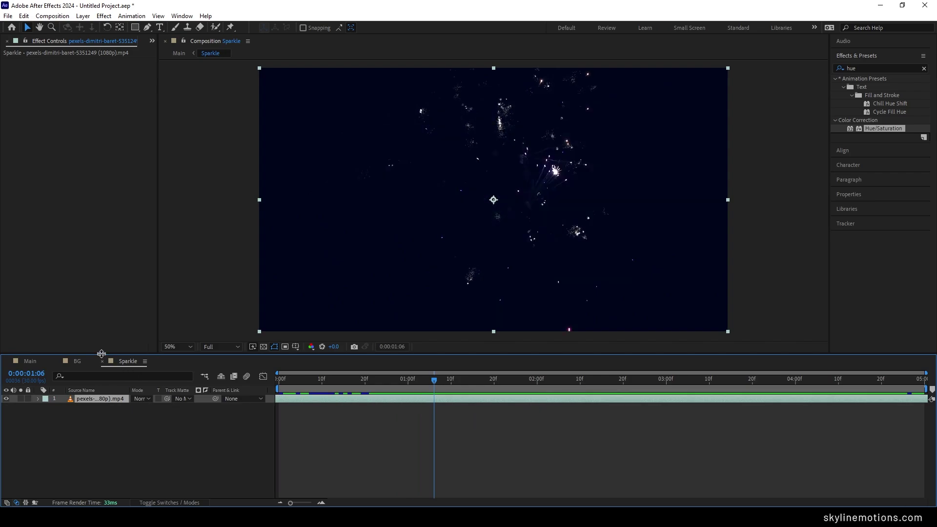
{"action": "left_click", "coordinate": [30, 361]}
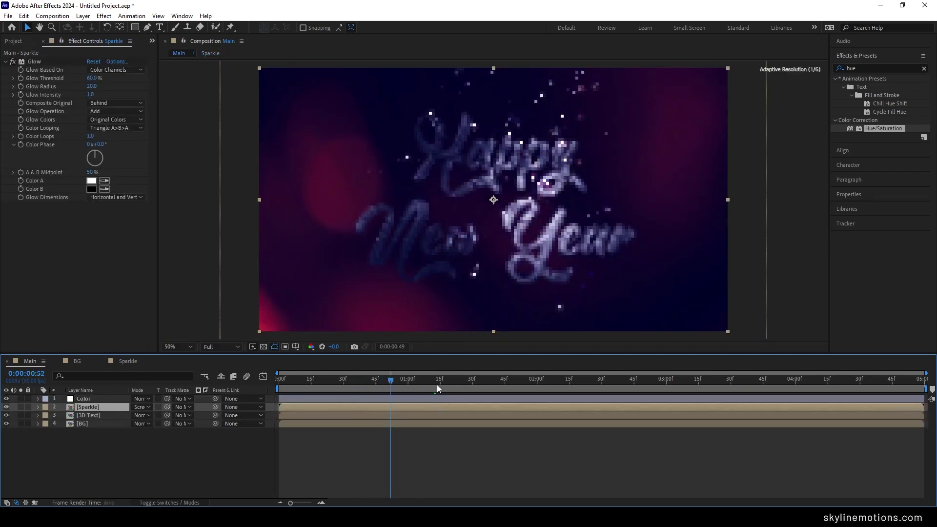
{"action": "left_click_drag", "start_coordinate": [438, 385], "coordinate": [709, 391]}
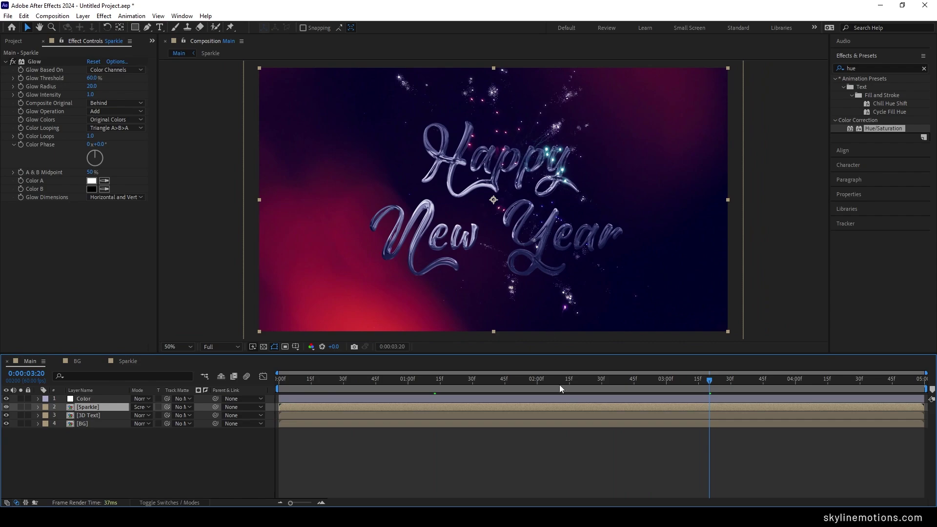
{"action": "left_click_drag", "start_coordinate": [560, 389], "coordinate": [693, 386]}
{"action": "left_click_drag", "start_coordinate": [615, 383], "coordinate": [668, 382]}
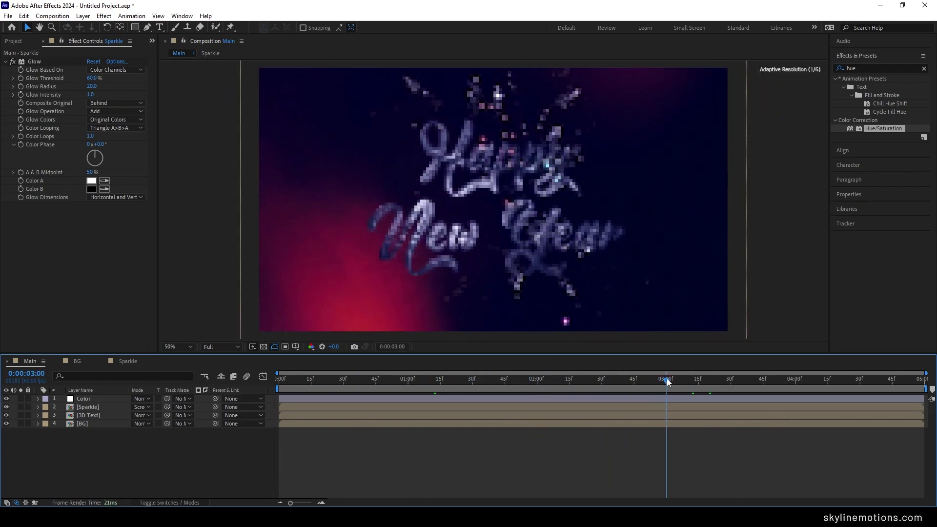
Add Burn Trans..mp4 as Main's top layer, slide it to start shortly after one second and set its blending mode to Screen.
{"action": "left_click", "coordinate": [17, 42]}
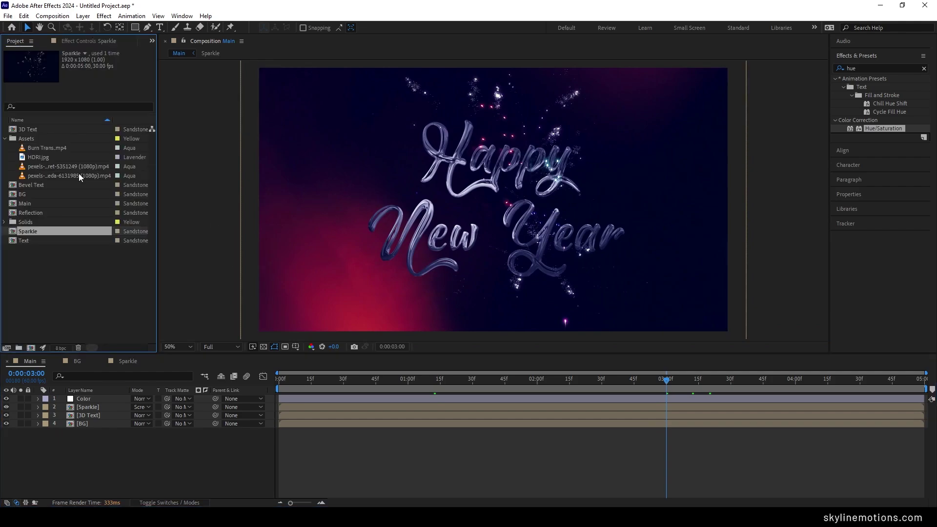
{"action": "left_click", "coordinate": [52, 148]}
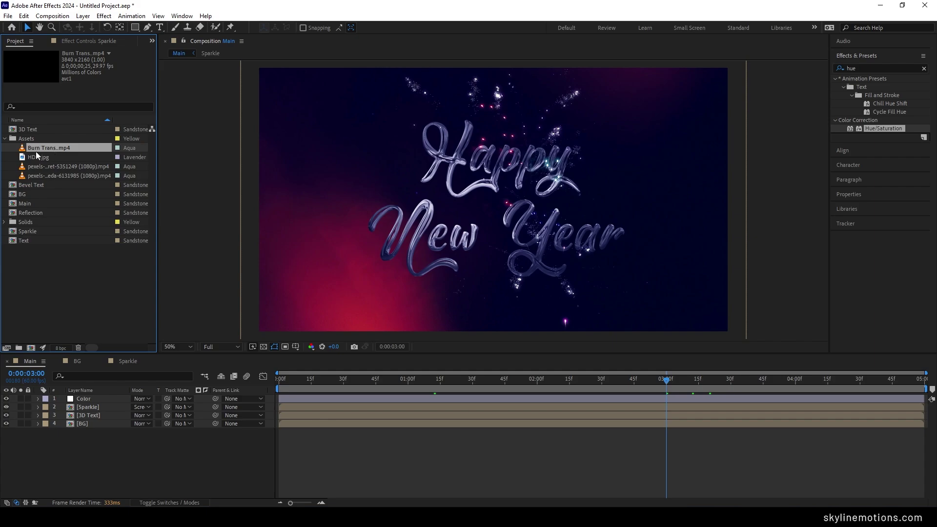
{"action": "left_click_drag", "start_coordinate": [47, 145], "coordinate": [105, 362]}
{"action": "left_click_drag", "start_coordinate": [95, 394], "coordinate": [95, 397]}
{"action": "left_click_drag", "start_coordinate": [372, 399], "coordinate": [491, 397]}
{"action": "left_click", "coordinate": [143, 400]}
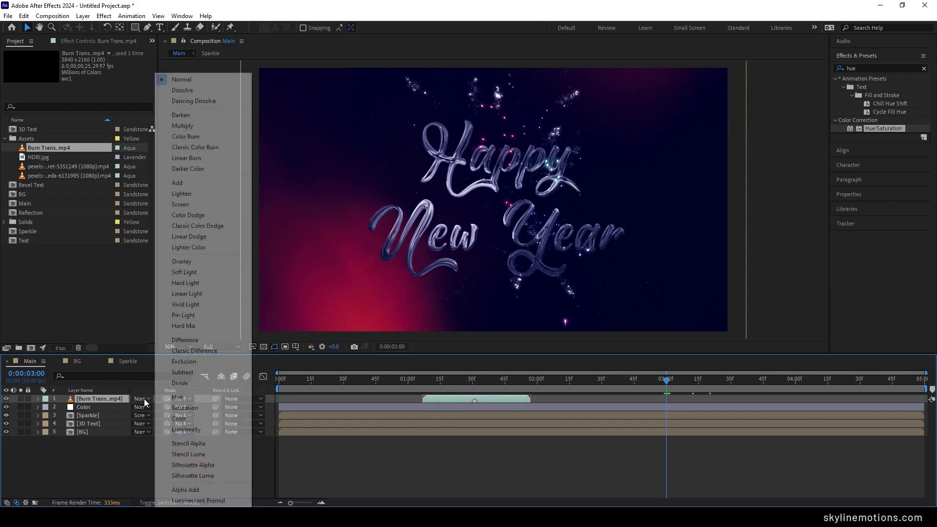
{"action": "left_click", "coordinate": [184, 204]}
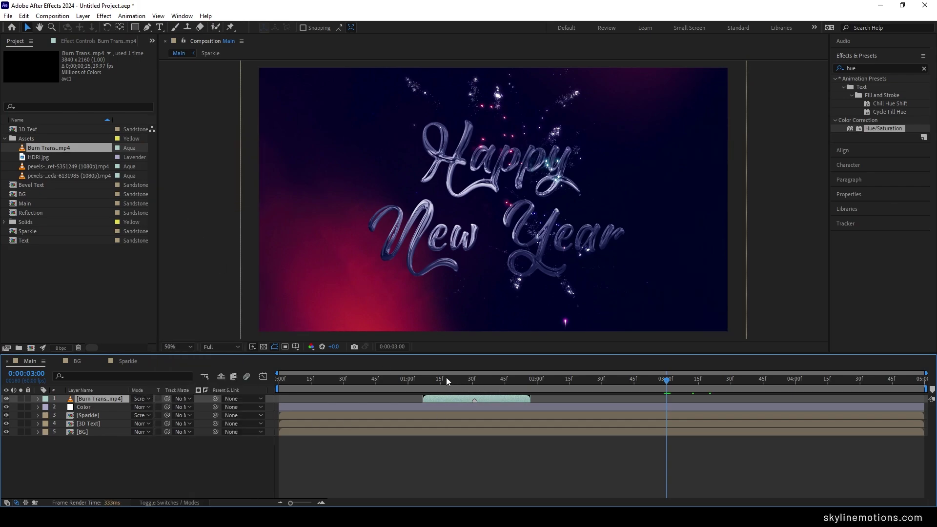
Split the burn transition layer at its fully white frame, at 0:00:01:32.
{"action": "left_click_drag", "start_coordinate": [446, 379], "coordinate": [475, 443]}
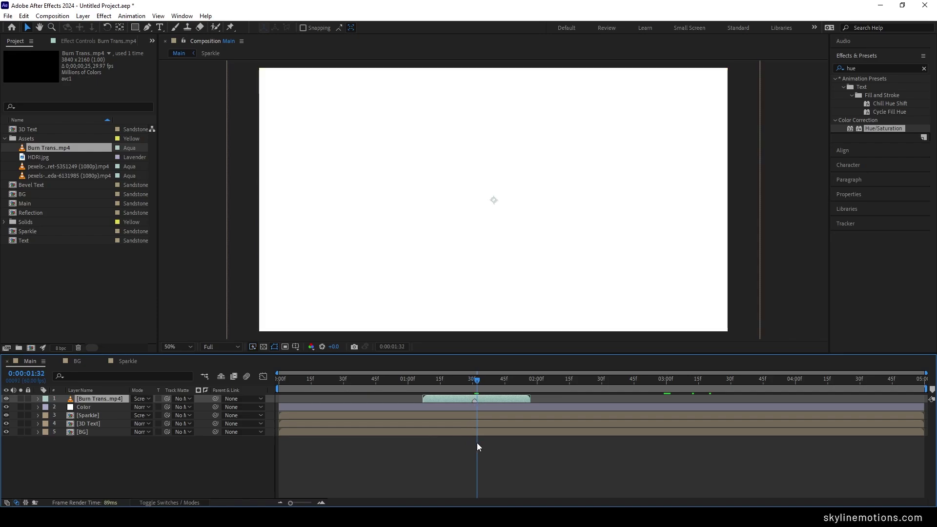
{"action": "key", "text": "Page_Up"}
{"action": "key", "text": "Page_Down"}
{"action": "key", "text": "Page_Down"}
{"action": "key", "text": "ctrl+shift+d"}
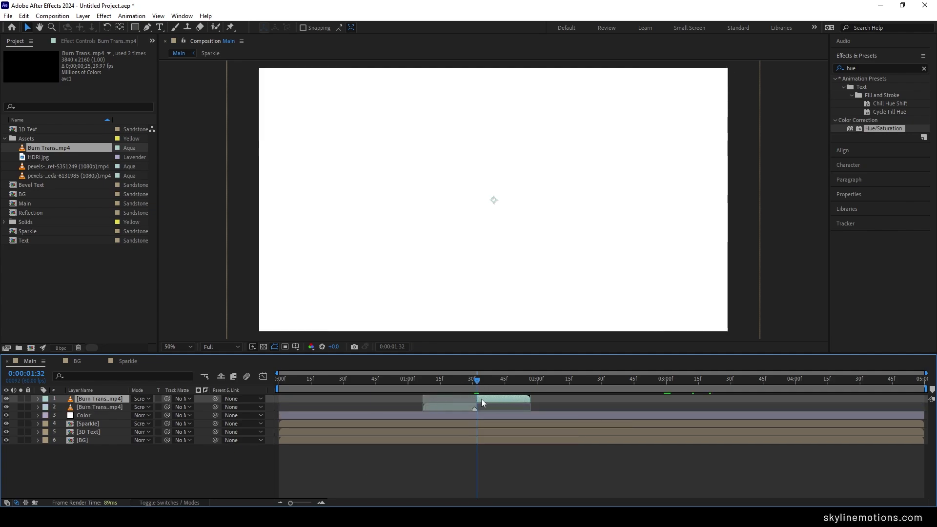
Rename the first half of the split burn transition as End and select the other half.
{"action": "left_click", "coordinate": [112, 407]}
{"action": "right_click", "coordinate": [112, 407]}
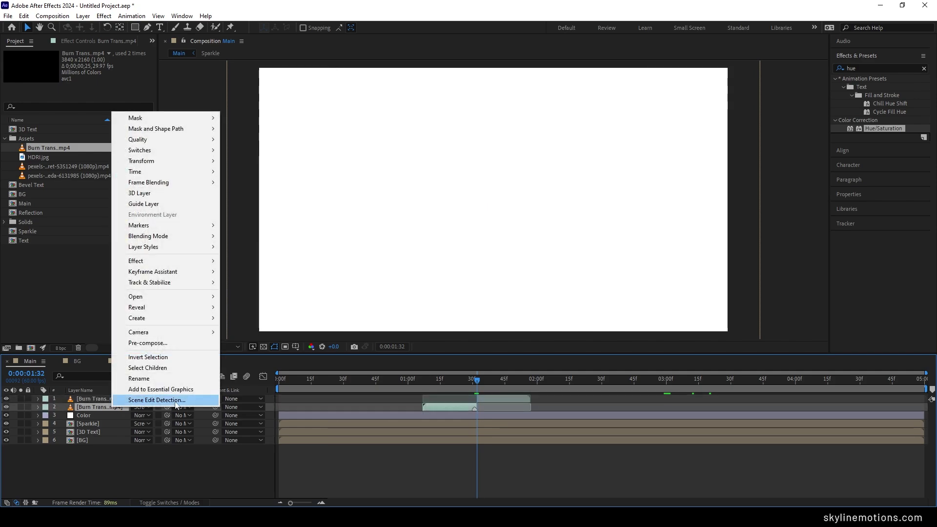
{"action": "left_click", "coordinate": [164, 380]}
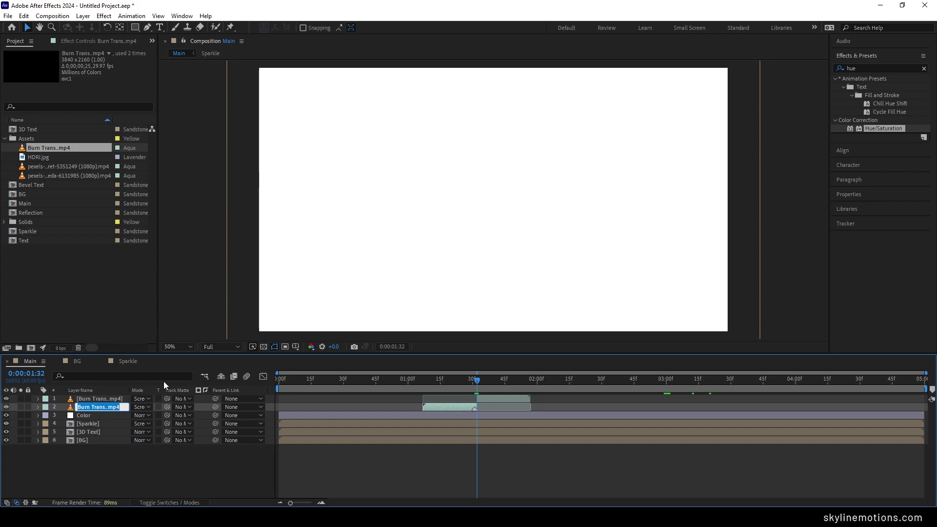
{"action": "type", "text": "E"}
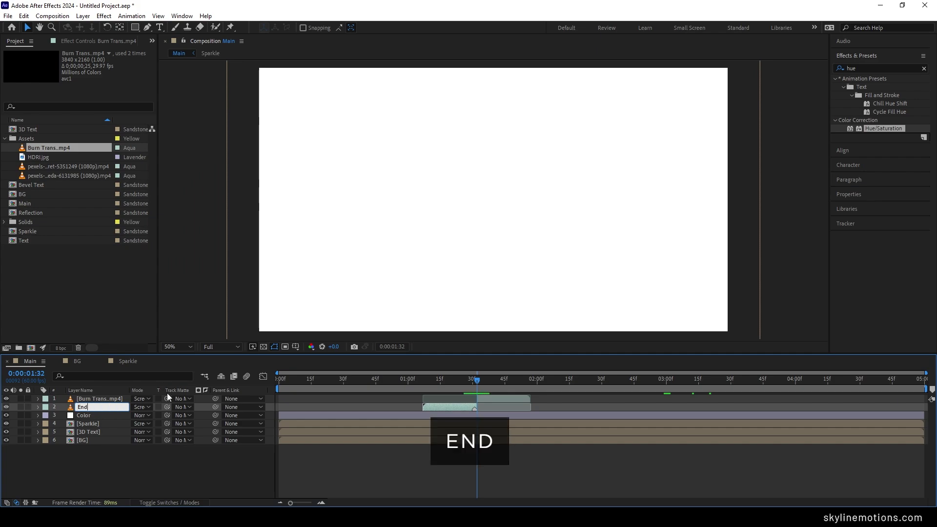
{"action": "type", "text": "nd"}
{"action": "key", "text": "Return"}
{"action": "left_click", "coordinate": [107, 400]}
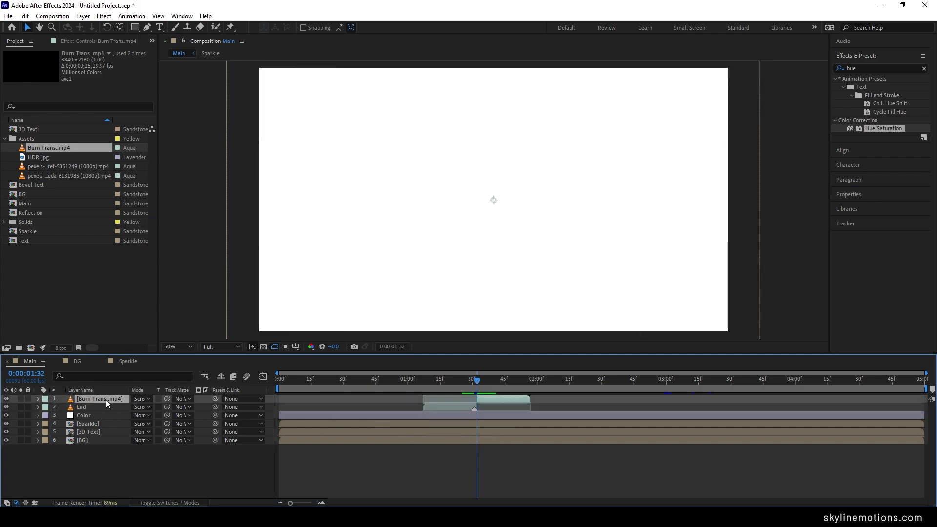
Rename the second half of the split burn transition layer as Start.
{"action": "right_click", "coordinate": [106, 400]}
{"action": "left_click", "coordinate": [152, 373]}
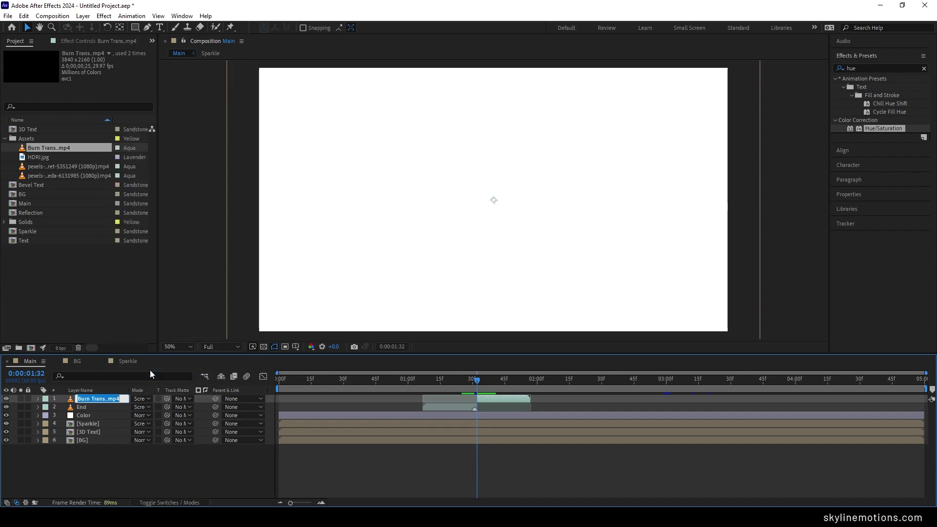
{"action": "type", "text": "Start"}
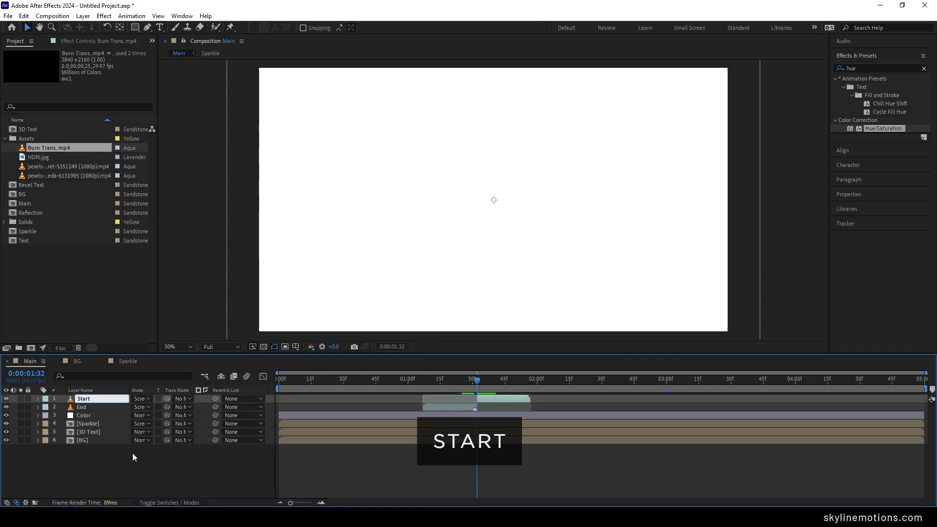
{"action": "key", "text": "Return"}
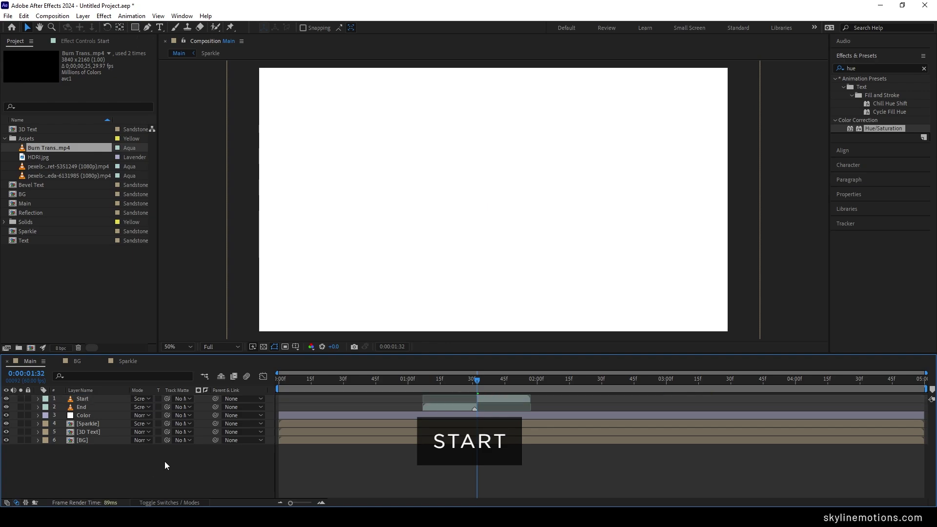
Move the Start burn layer to the very beginning of Main so its visible part begins at 0:00:00:00.
{"action": "left_click", "coordinate": [474, 384]}
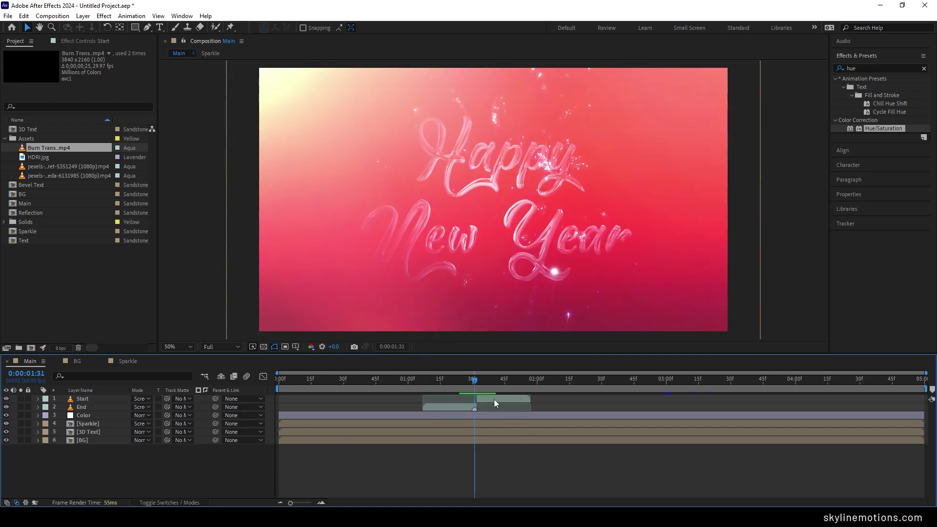
{"action": "left_click", "coordinate": [494, 399]}
{"action": "left_click_drag", "start_coordinate": [503, 400], "coordinate": [293, 400]}
{"action": "left_click", "coordinate": [280, 379]}
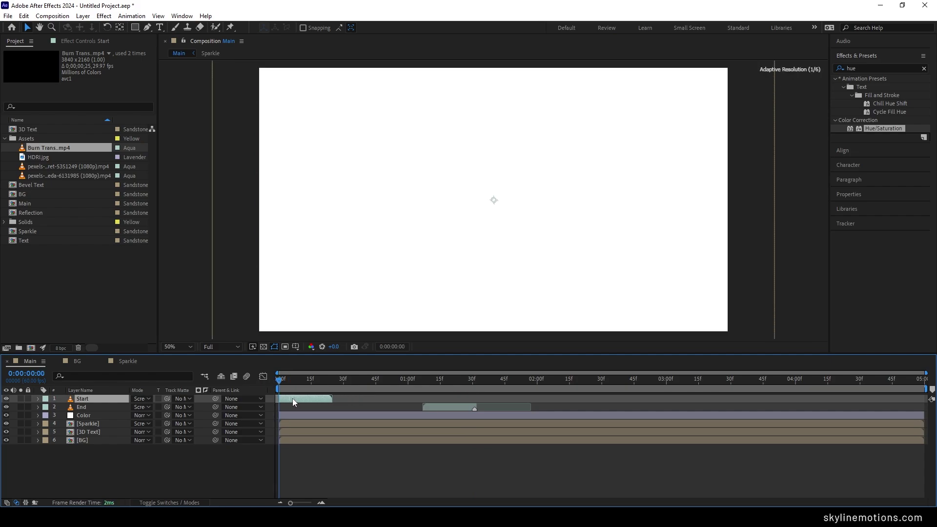
Move the End burn layer to the end of Main so its visible part finishes at the composition's last frame.
{"action": "left_click", "coordinate": [490, 383]}
{"action": "key", "text": "End"}
{"action": "left_click_drag", "start_coordinate": [522, 406], "coordinate": [677, 413]}
{"action": "left_click_drag", "start_coordinate": [875, 409], "coordinate": [888, 412]}
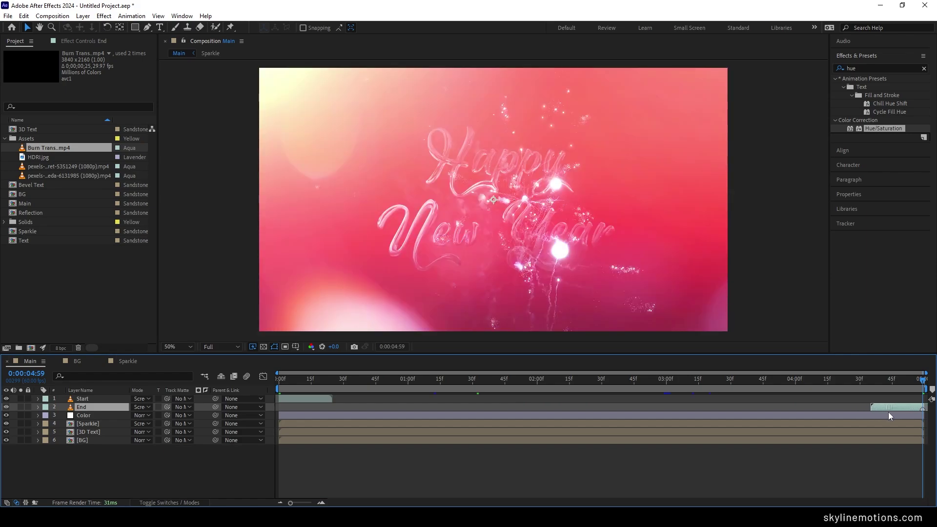
Maximize the Main composition view, set its magnification to Fit up to 100% and play back the full animation.
{"action": "left_click_drag", "start_coordinate": [868, 382], "coordinate": [479, 383]}
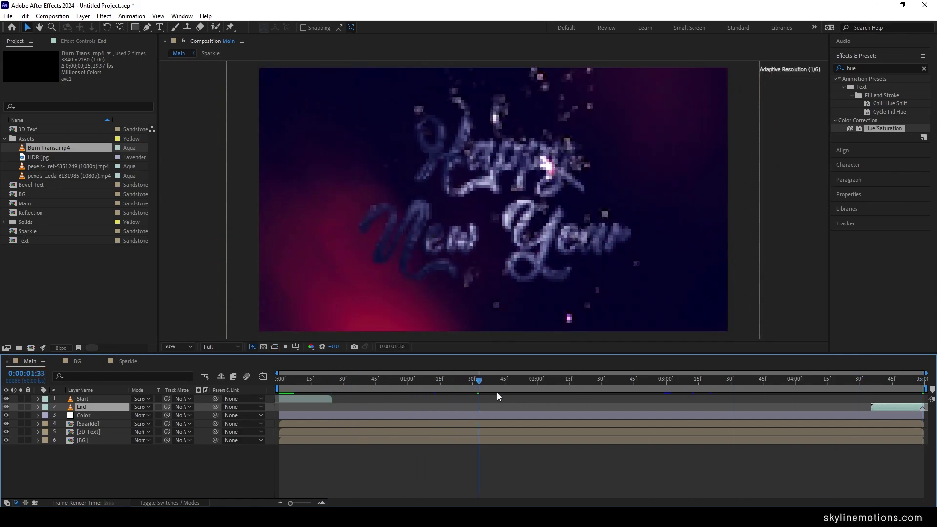
{"action": "left_click_drag", "start_coordinate": [725, 383], "coordinate": [730, 385]}
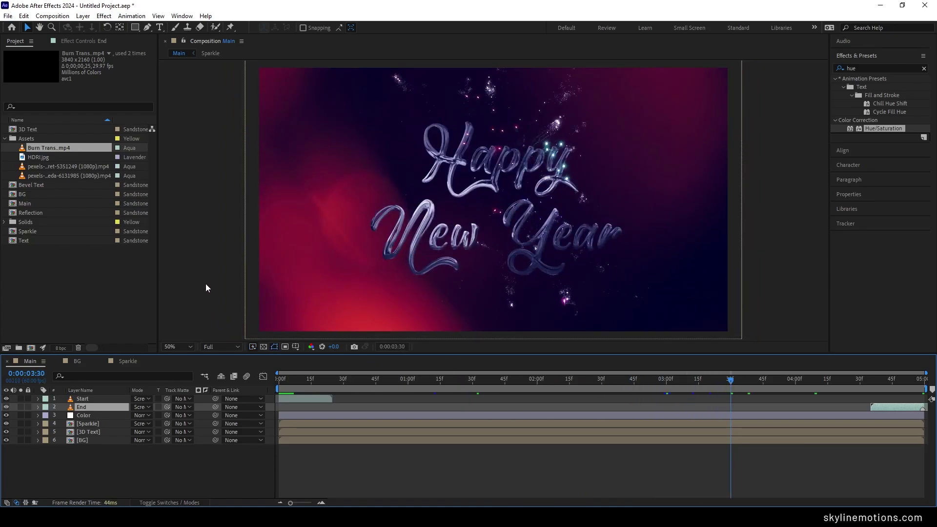
{"action": "key", "text": "grave"}
{"action": "left_click", "coordinate": [22, 499]}
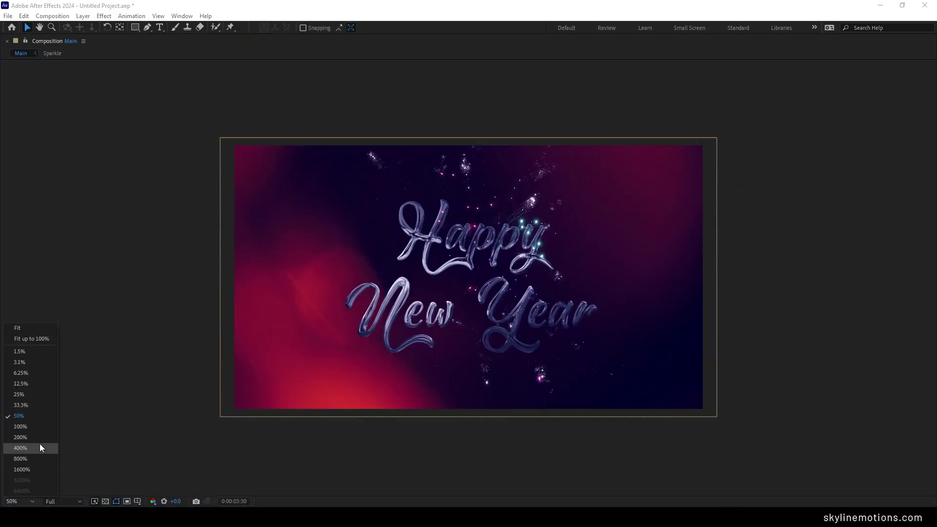
{"action": "left_click", "coordinate": [26, 337]}
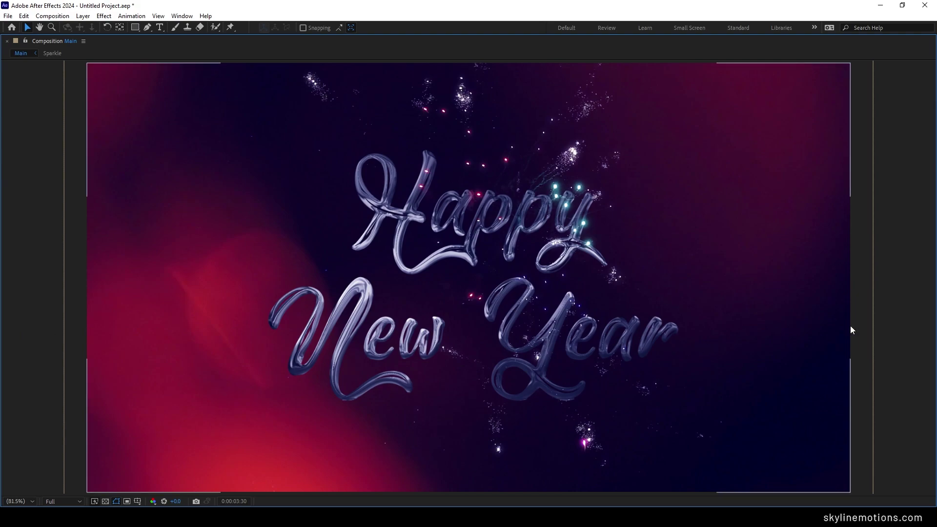
{"action": "key", "text": "space"}
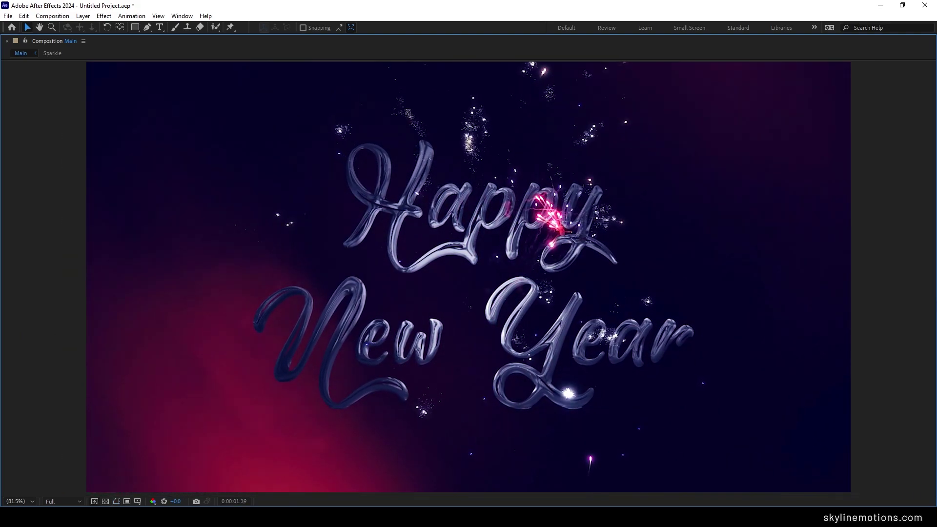